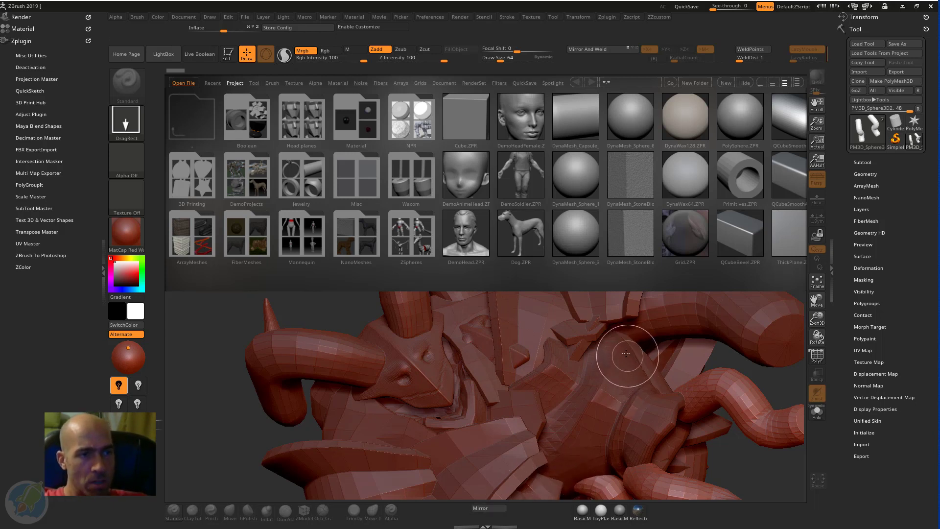
Clear the model from the canvas and collapse the left plugin tray
{"action": "key", "text": "ctrl+n"}
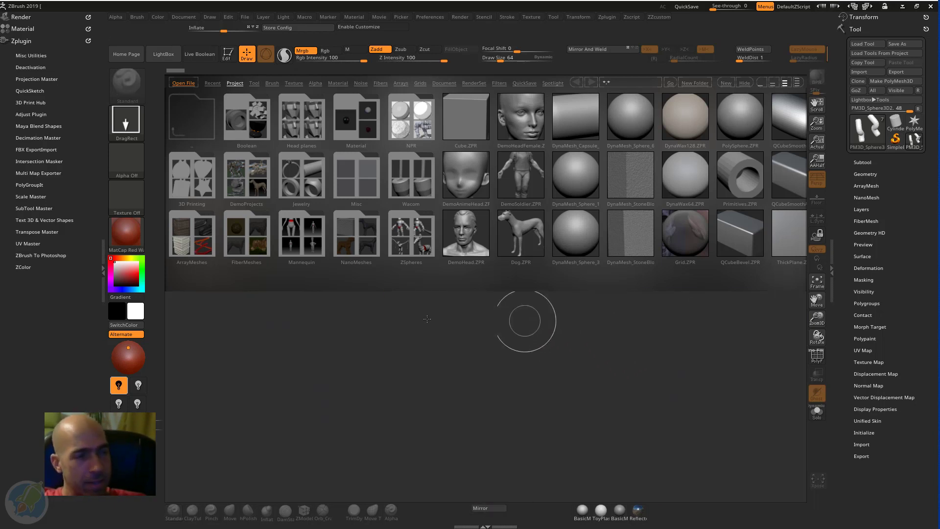
{"action": "left_click", "coordinate": [101, 276]}
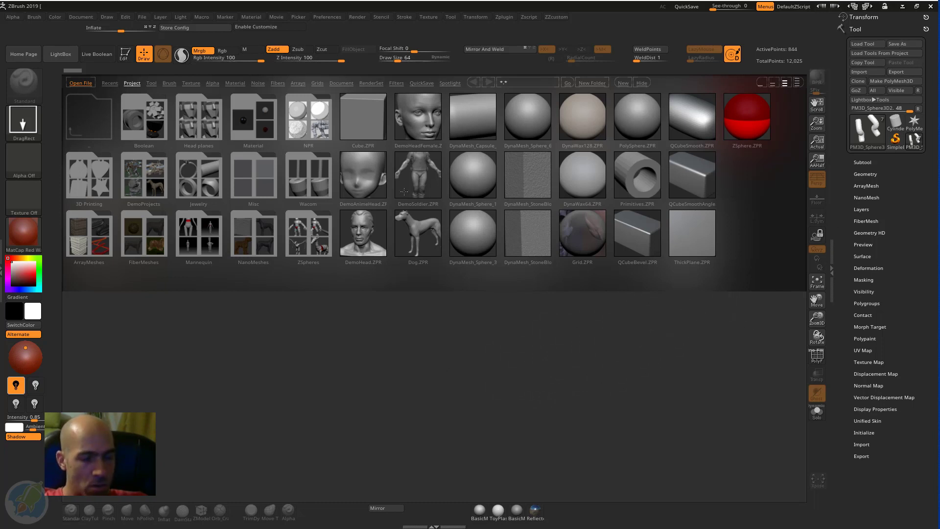
{"action": "key", "text": "comma"}
{"action": "key", "text": "comma"}
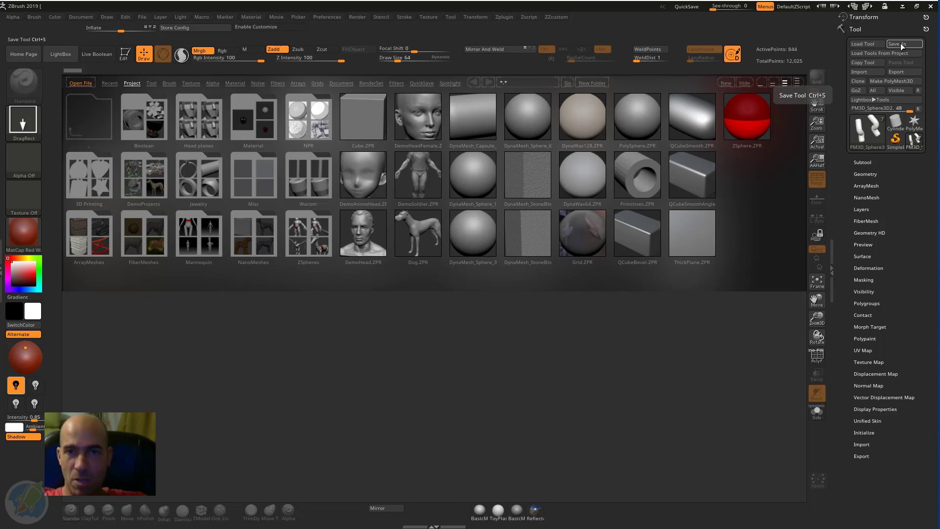
Load the tool file 09.ZTL from the Absolute beginners Zbrush course folder
{"action": "left_click", "coordinate": [855, 47]}
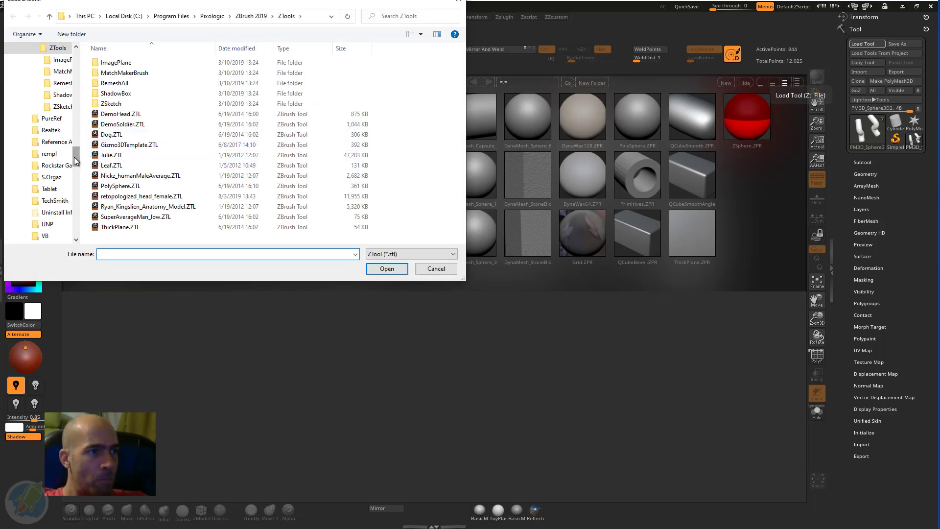
{"action": "scroll", "coordinate": [73, 88], "scroll_direction": "up", "scroll_amount": 10}
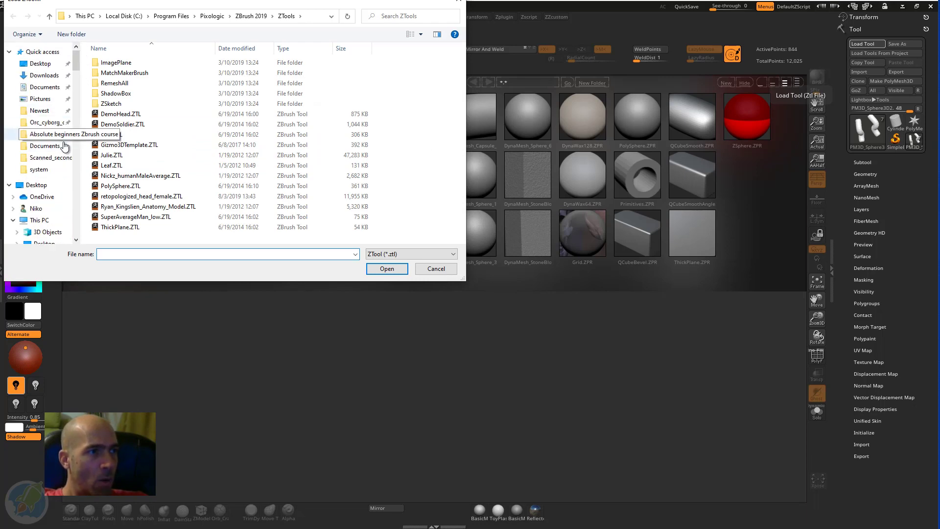
{"action": "left_click", "coordinate": [46, 129]}
{"action": "left_click", "coordinate": [119, 196]}
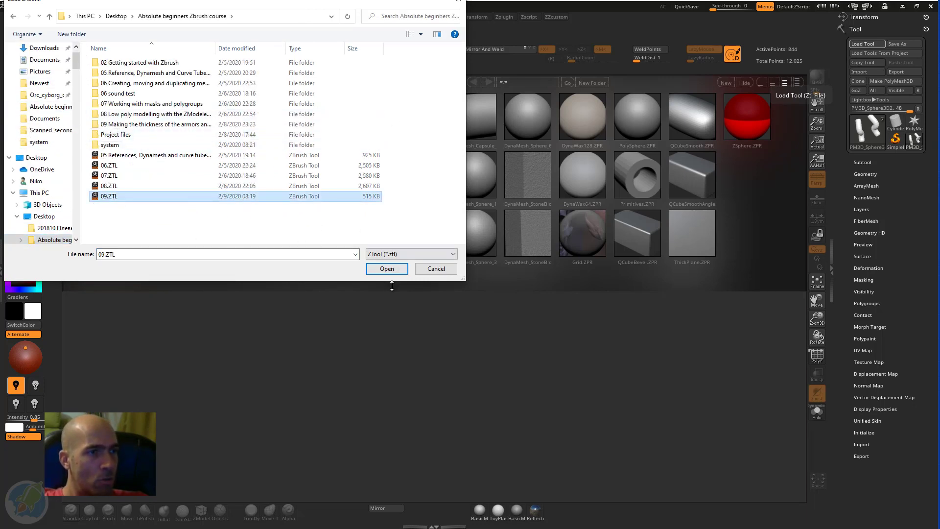
{"action": "left_click", "coordinate": [389, 269]}
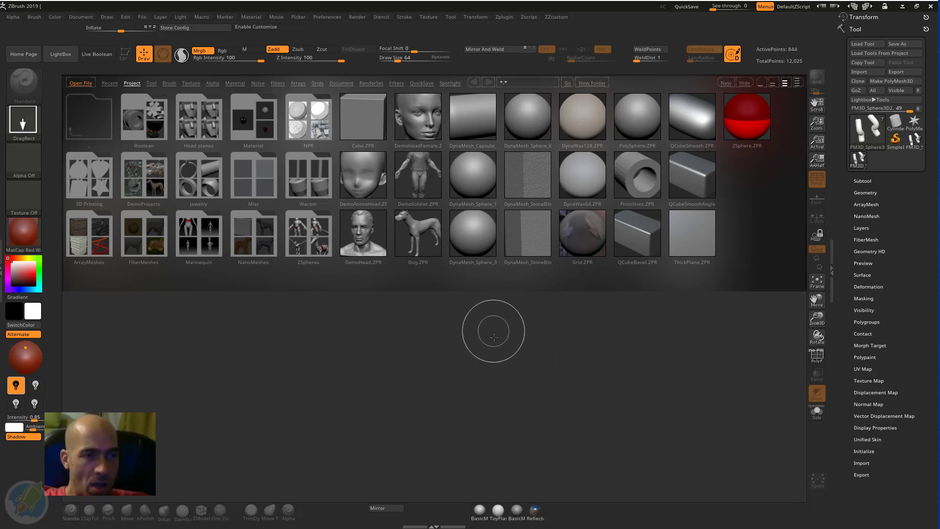
Draw several copies of the loaded armored character on the canvas and turn on Edit mode for the last one
{"action": "left_click_drag", "start_coordinate": [491, 329], "coordinate": [484, 397]}
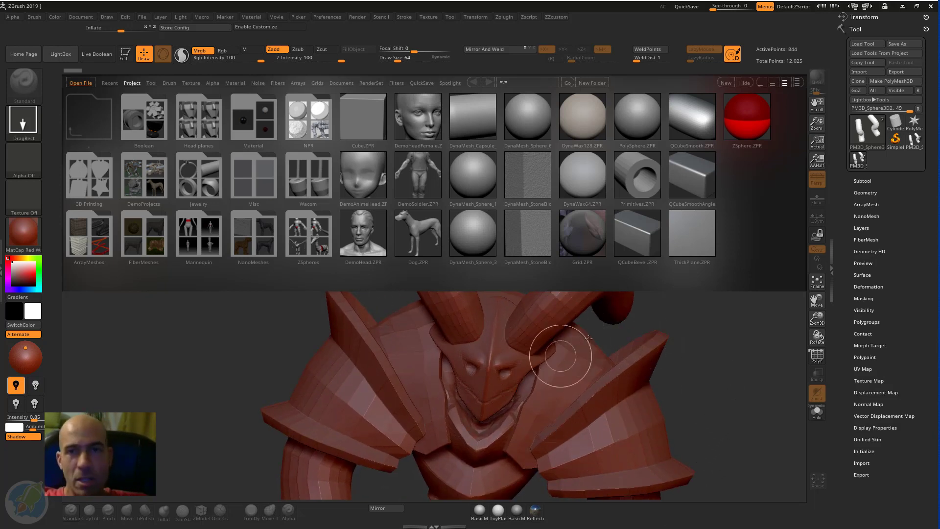
{"action": "left_click_drag", "start_coordinate": [528, 335], "coordinate": [451, 422]}
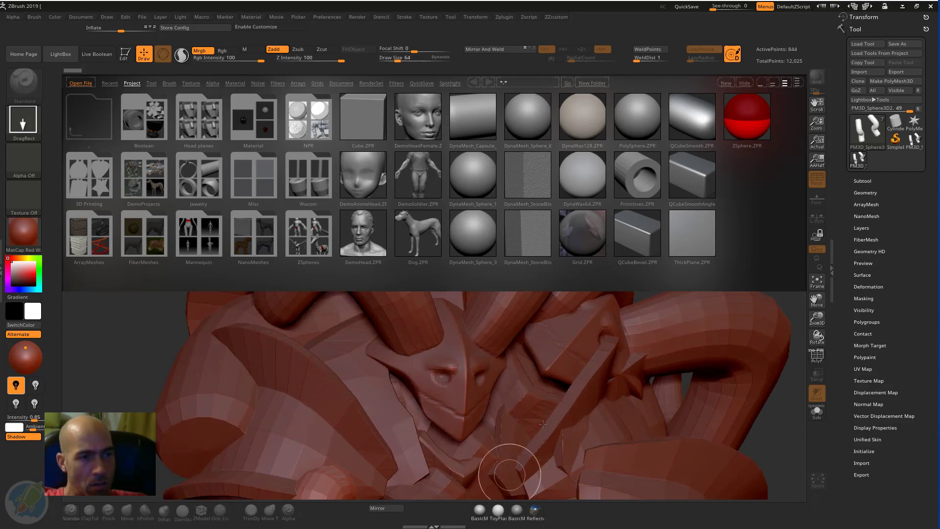
{"action": "left_click_drag", "start_coordinate": [597, 377], "coordinate": [587, 425]}
{"action": "left_click_drag", "start_coordinate": [467, 387], "coordinate": [482, 427]}
{"action": "left_click_drag", "start_coordinate": [602, 375], "coordinate": [598, 422]}
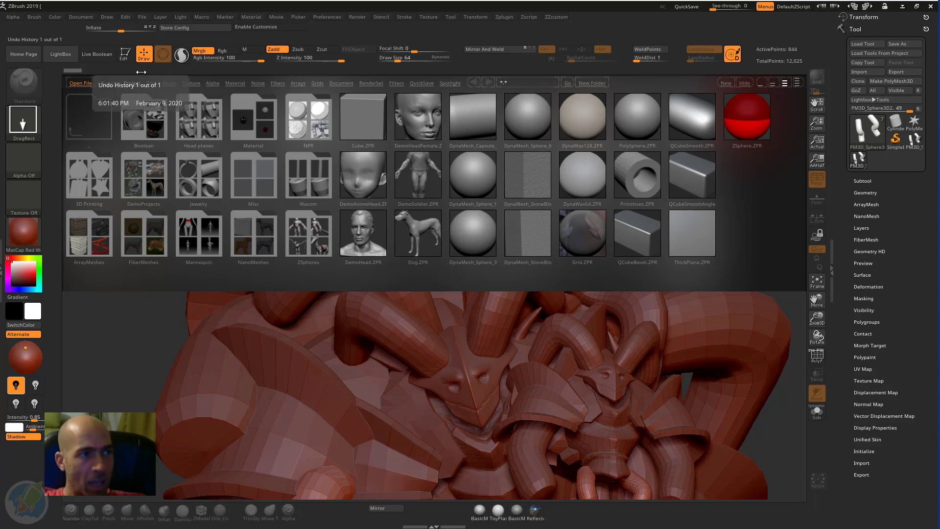
{"action": "left_click", "coordinate": [125, 55]}
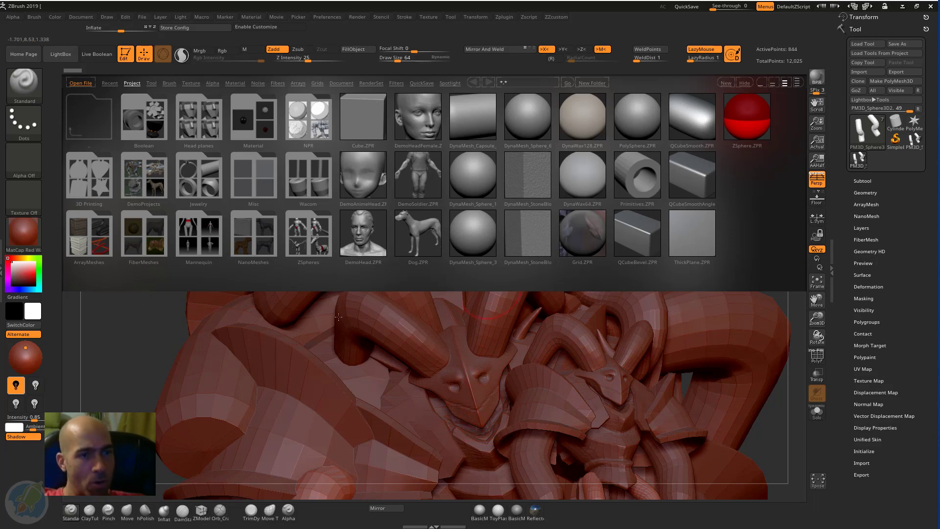
Hide LightBox and clear the leftover character copies from the canvas, keeping only the editable model
{"action": "left_click", "coordinate": [73, 55]}
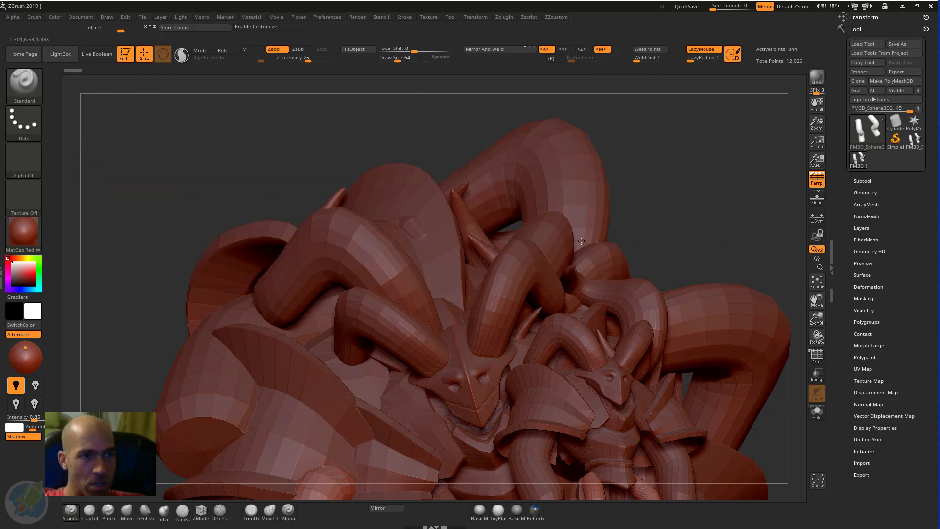
{"action": "left_click_drag", "start_coordinate": [581, 241], "coordinate": [648, 262]}
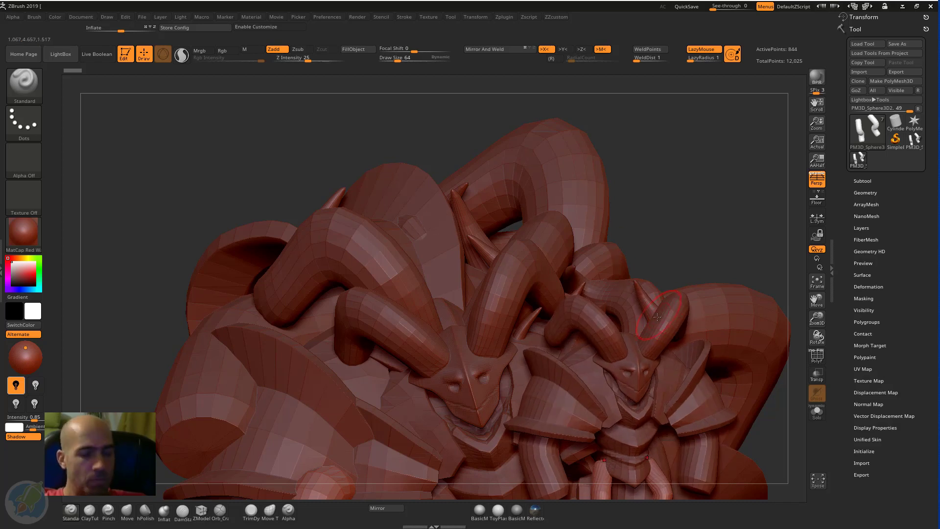
{"action": "key", "text": "ctrl+n"}
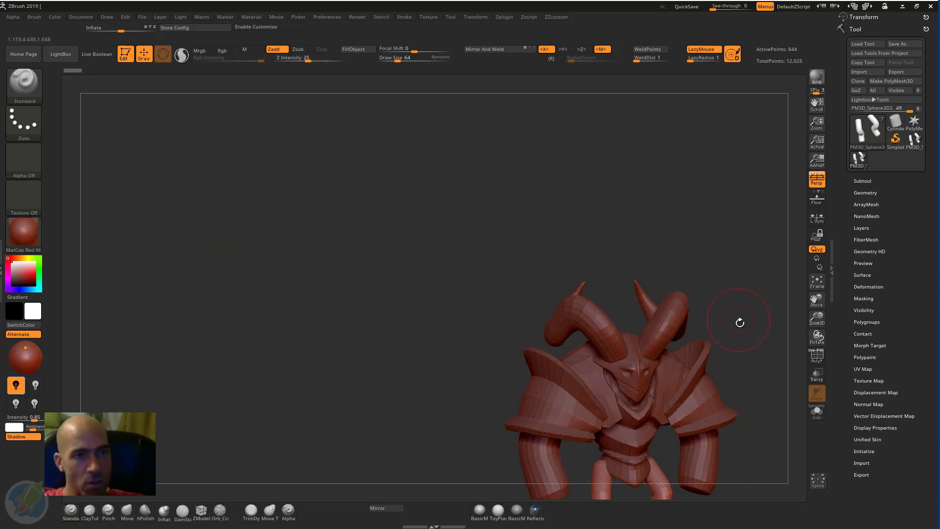
{"action": "left_click_drag", "start_coordinate": [740, 322], "coordinate": [655, 198], "text": "alt"}
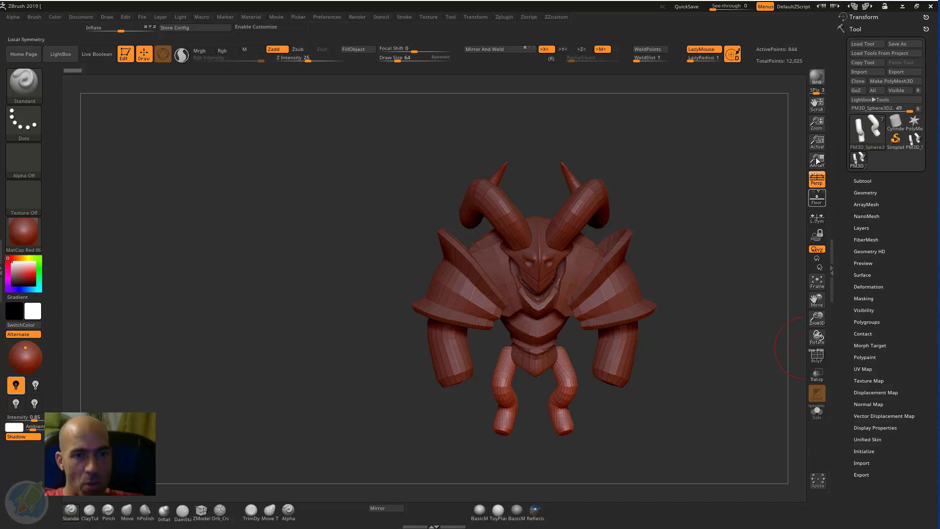
{"action": "left_click_drag", "start_coordinate": [686, 311], "coordinate": [552, 260]}
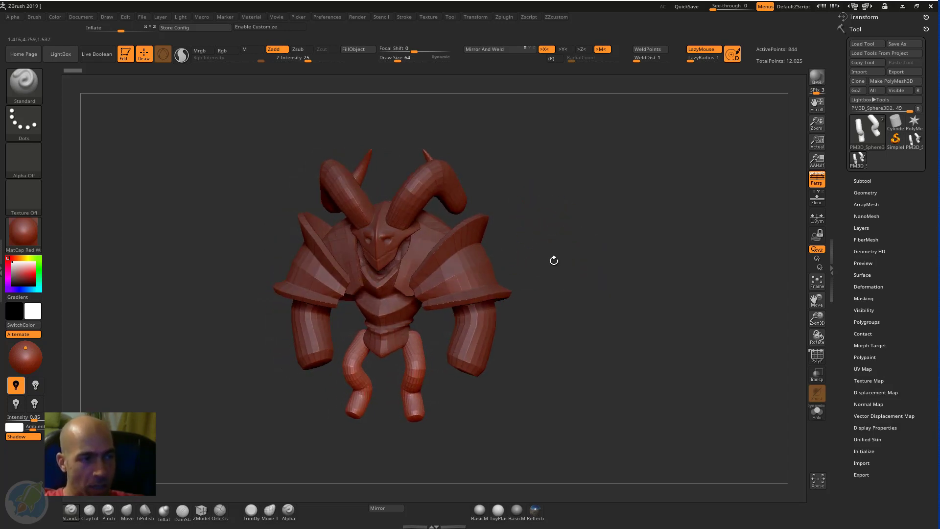
Switch the character's display material to BasicMaterial
{"action": "left_click", "coordinate": [28, 232]}
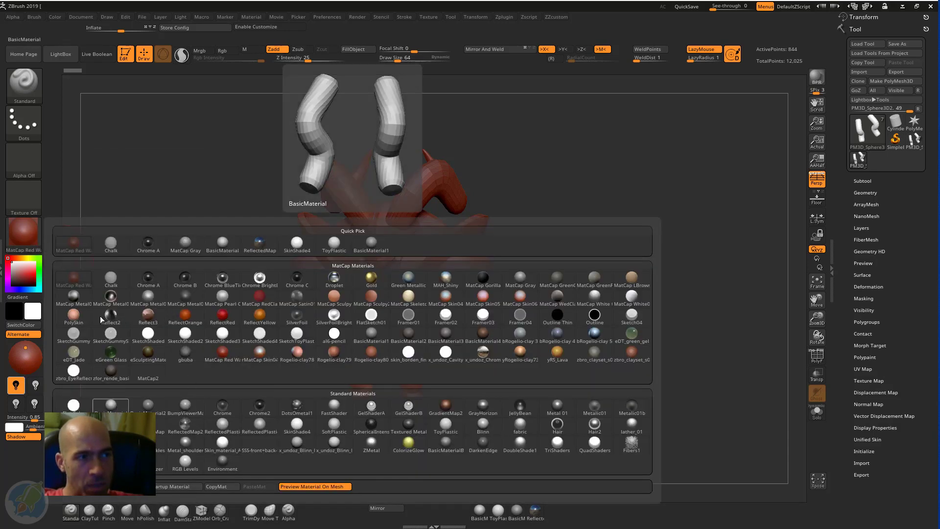
{"action": "mouse_move", "coordinate": [482, 515]}
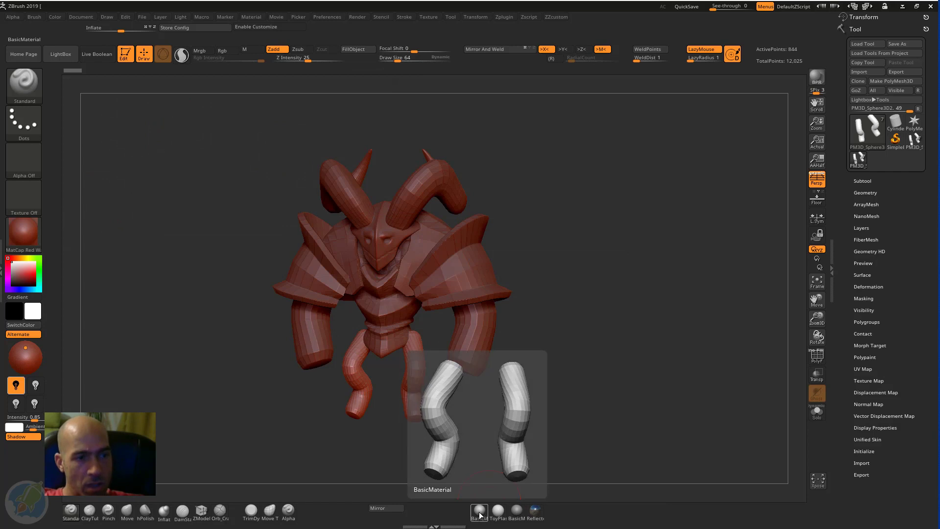
{"action": "left_click", "coordinate": [480, 512]}
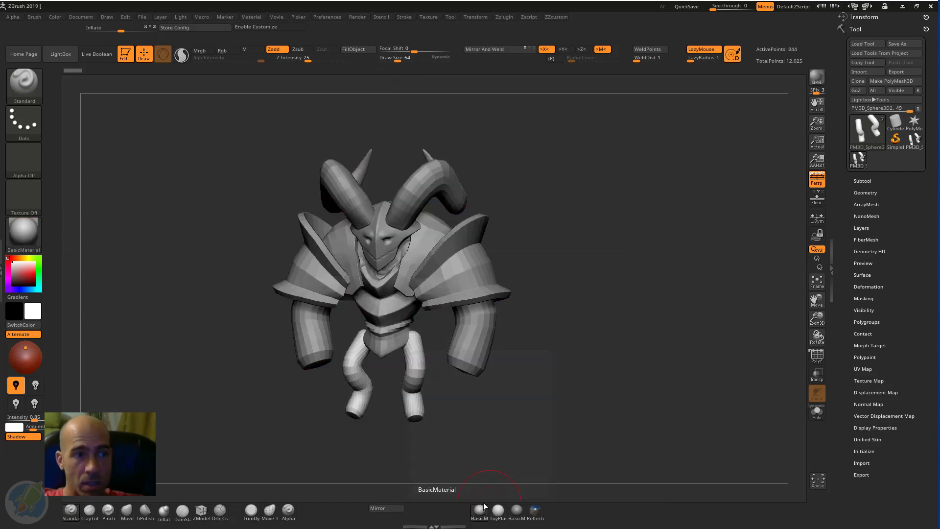
{"action": "left_click_drag", "start_coordinate": [635, 200], "coordinate": [653, 226]}
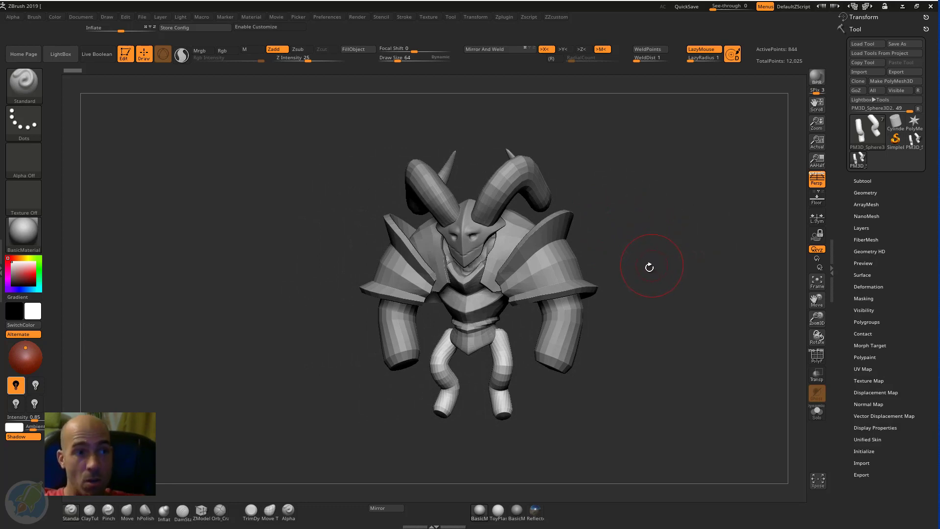
{"action": "left_click_drag", "start_coordinate": [644, 154], "coordinate": [673, 187], "text": "alt"}
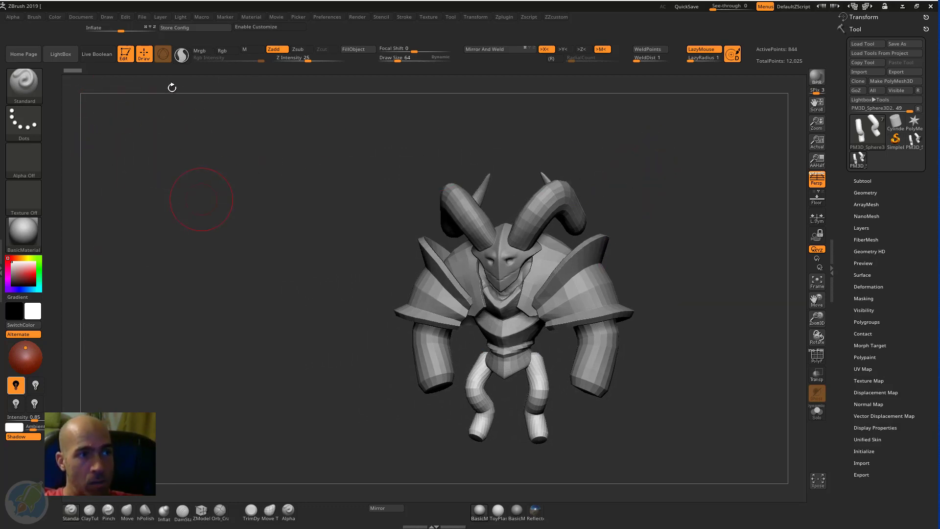
Import the image bu-zhou-crop-.jpg from the course folder as a texture
{"action": "left_click", "coordinate": [429, 17]}
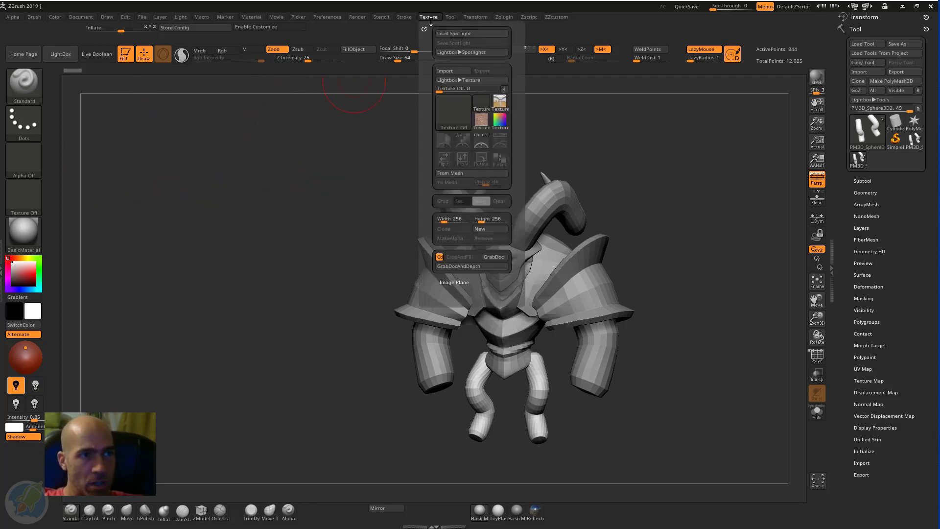
{"action": "left_click", "coordinate": [452, 75]}
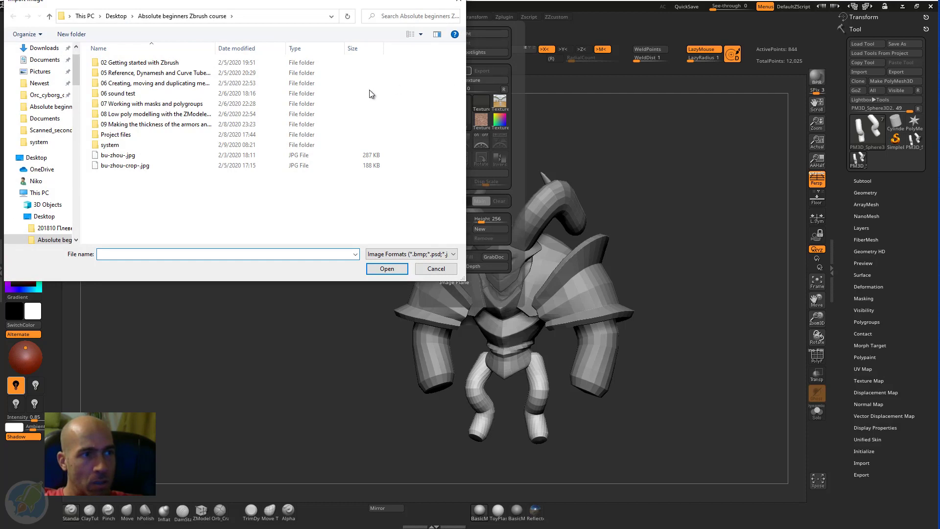
{"action": "left_click", "coordinate": [145, 166]}
{"action": "left_click", "coordinate": [386, 268]}
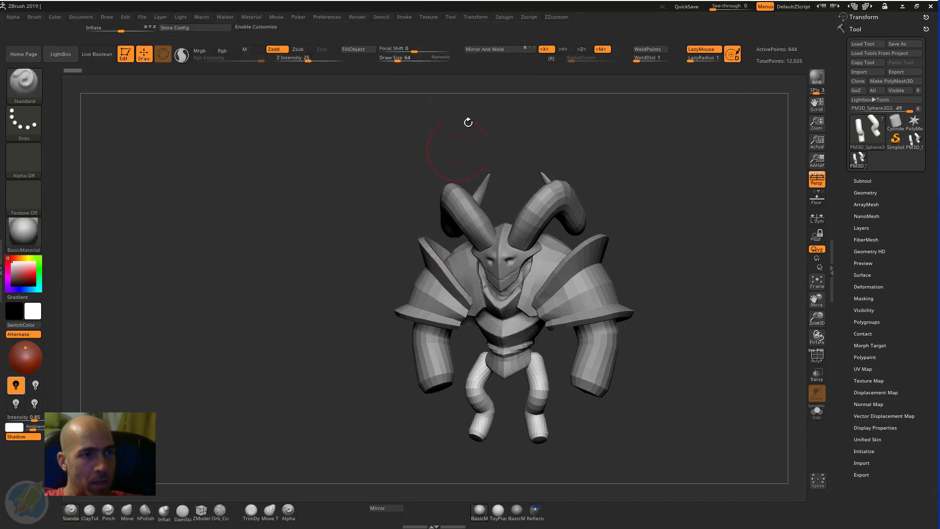
Select the imported bu-zhou-crop- texture and add it to Spotlight
{"action": "left_click", "coordinate": [429, 17]}
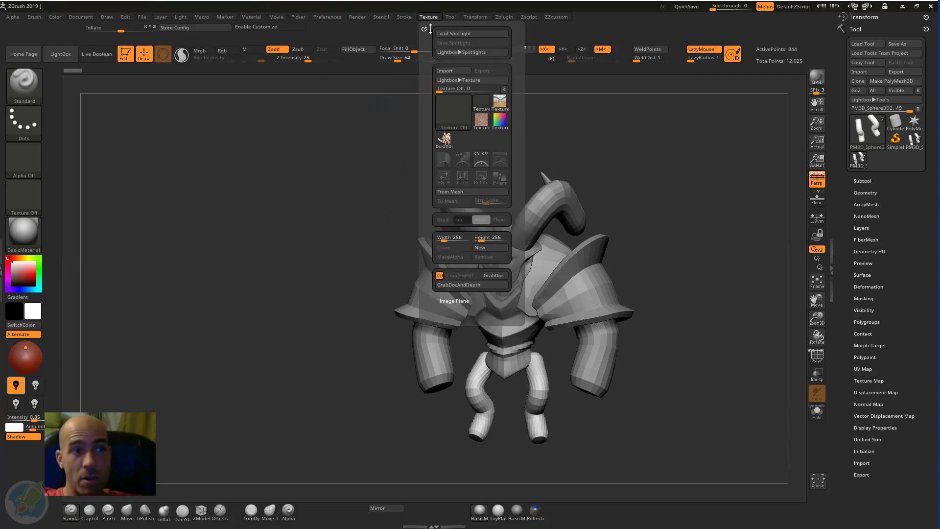
{"action": "left_click", "coordinate": [446, 142]}
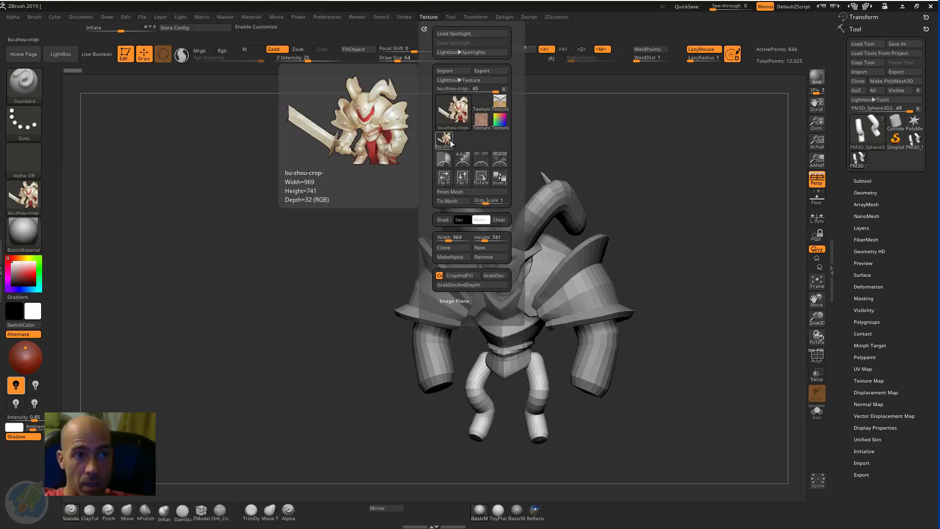
{"action": "left_click", "coordinate": [500, 159]}
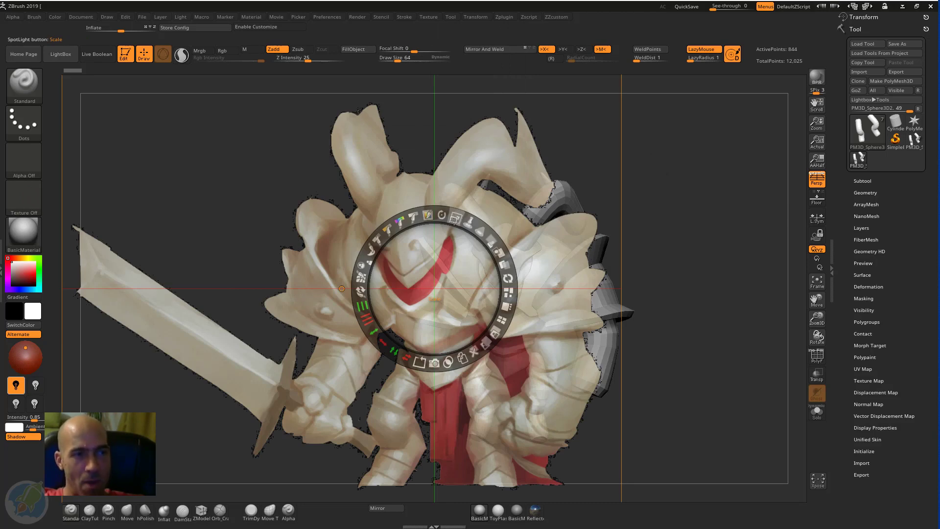
Scale down the Spotlight reference image and place it in the canvas's upper-left corner, beside the character
{"action": "left_click_drag", "start_coordinate": [455, 217], "coordinate": [226, 166]}
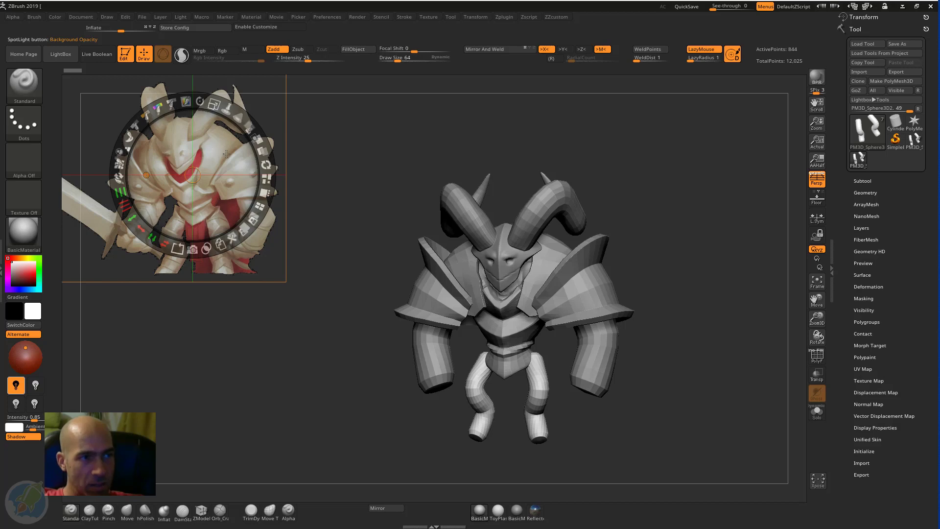
{"action": "left_click_drag", "start_coordinate": [226, 153], "coordinate": [361, 163]}
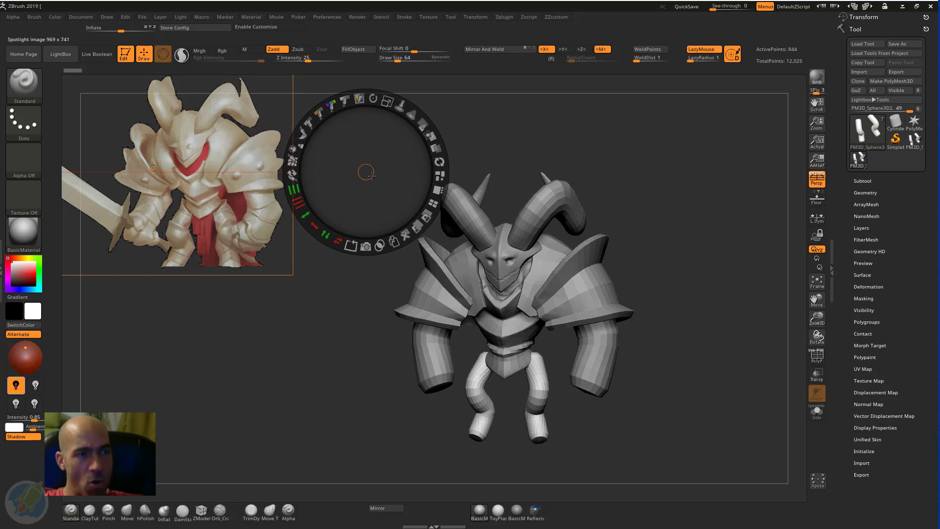
{"action": "left_click_drag", "start_coordinate": [385, 172], "coordinate": [644, 240]}
{"action": "left_click_drag", "start_coordinate": [636, 204], "coordinate": [221, 211]}
{"action": "left_click_drag", "start_coordinate": [239, 175], "coordinate": [217, 172]}
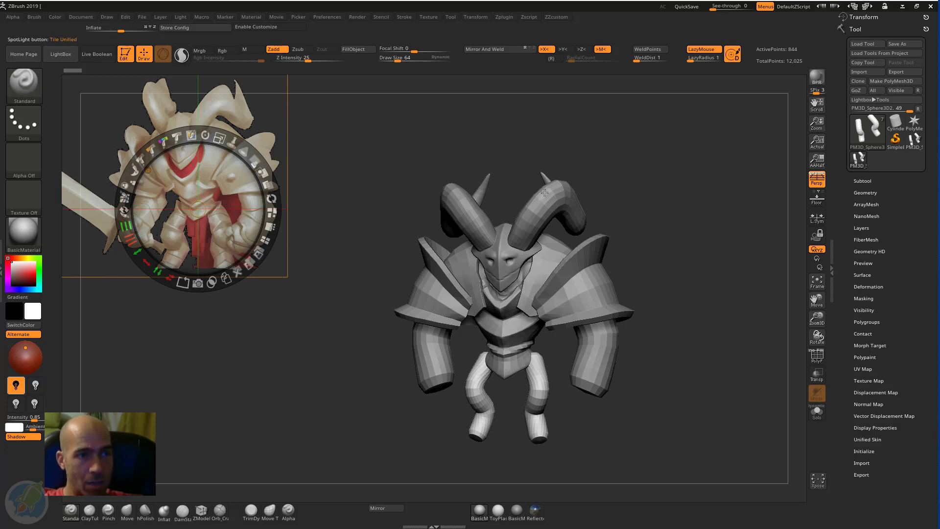
Leave Spotlight editing while keeping the reference image displayed, so the model can be manipulated
{"action": "key", "text": "z"}
{"action": "mouse_move", "coordinate": [607, 151]}
{"action": "left_mouse_down"}
{"action": "mouse_move", "coordinate": [574, 168]}
{"action": "mouse_move", "coordinate": [621, 156]}
{"action": "left_mouse_up"}
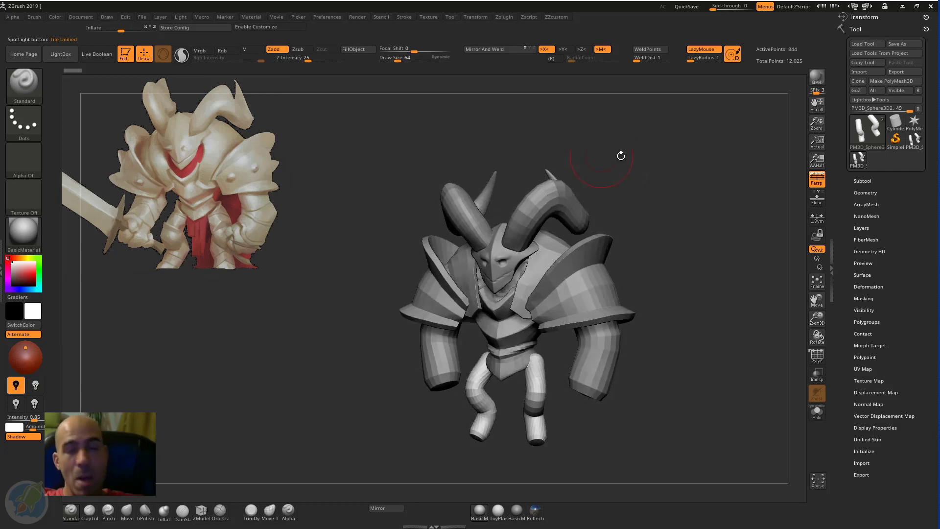
{"action": "key", "text": "z"}
{"action": "key", "text": "z"}
{"action": "key", "text": "z"}
{"action": "key", "text": "z"}
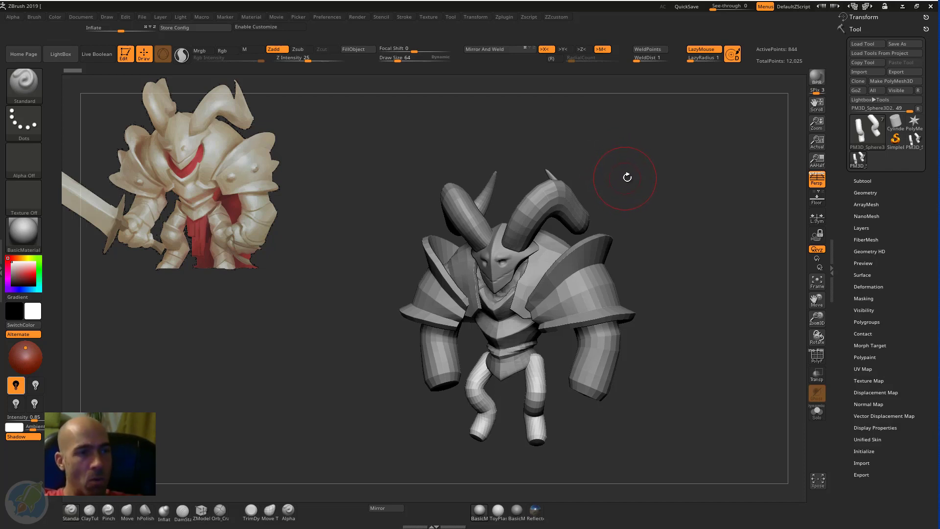
Check the Spotlight Projection option in the Standard brush's Samples settings
{"action": "left_click", "coordinate": [34, 18]}
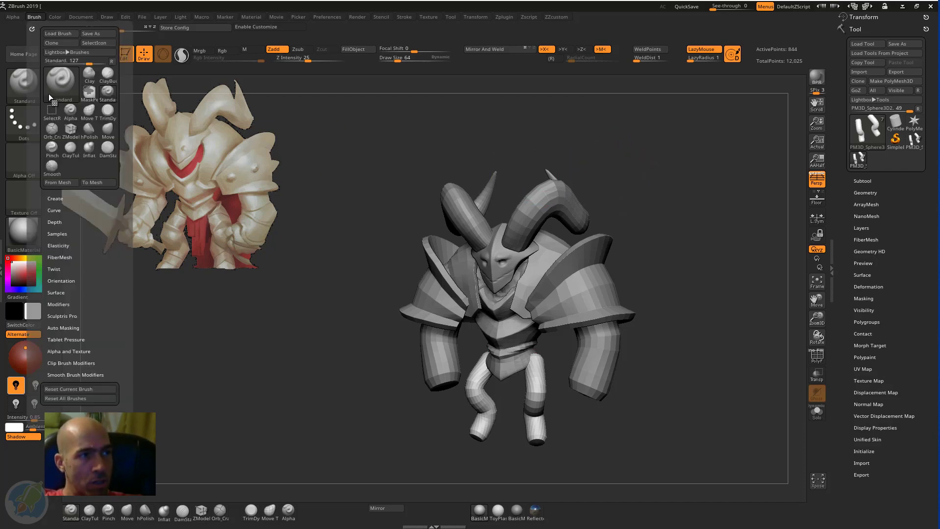
{"action": "left_click", "coordinate": [72, 234]}
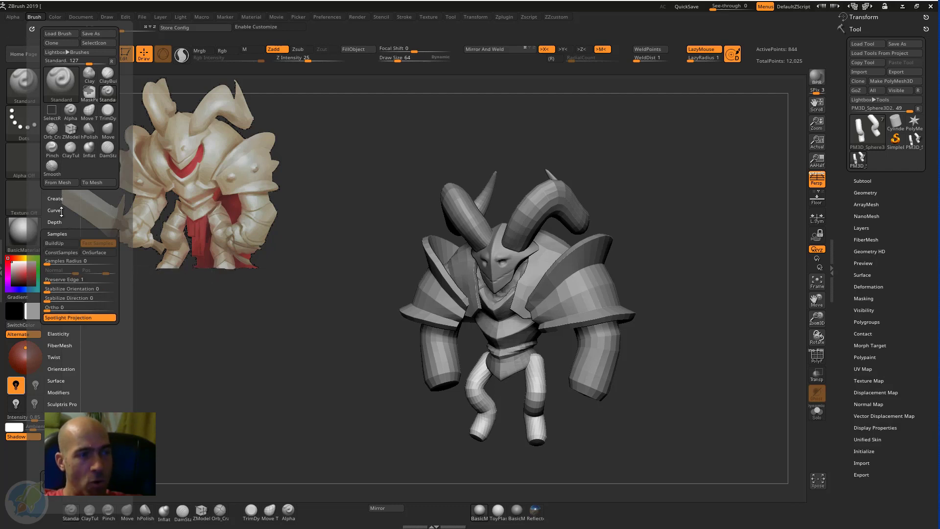
{"action": "left_click", "coordinate": [67, 233]}
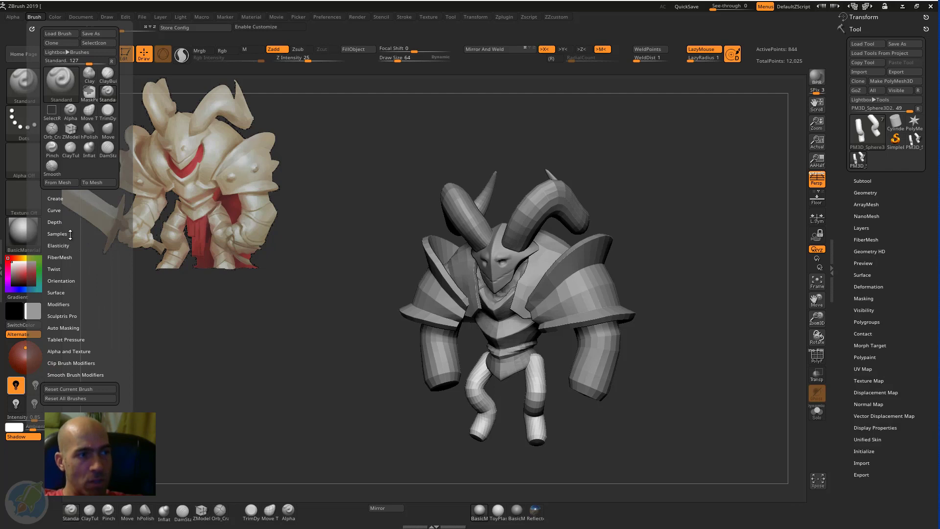
Expand the Standard brush's sampling settings and examine the state of Spotlight Projection
{"action": "left_click", "coordinate": [63, 233]}
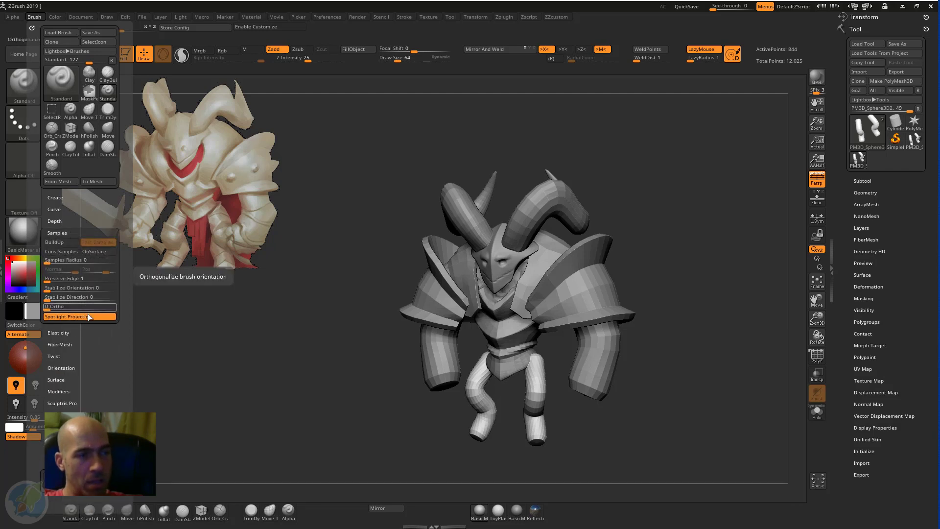
{"action": "left_click_drag", "start_coordinate": [642, 158], "coordinate": [630, 307]}
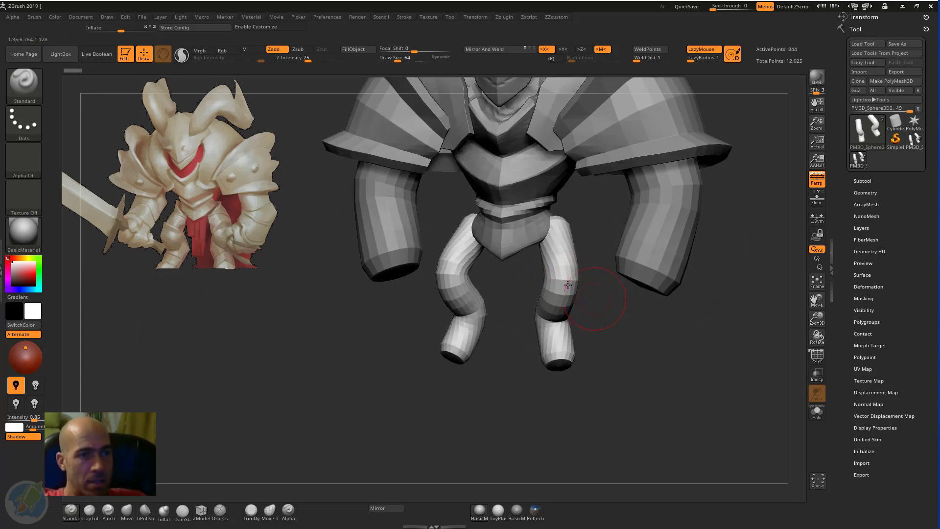
Use the Move brush to bow the knees outward and broaden the lower legs symmetrically
{"action": "key", "text": "b"}
{"action": "key", "text": "m"}
{"action": "key", "text": "v"}
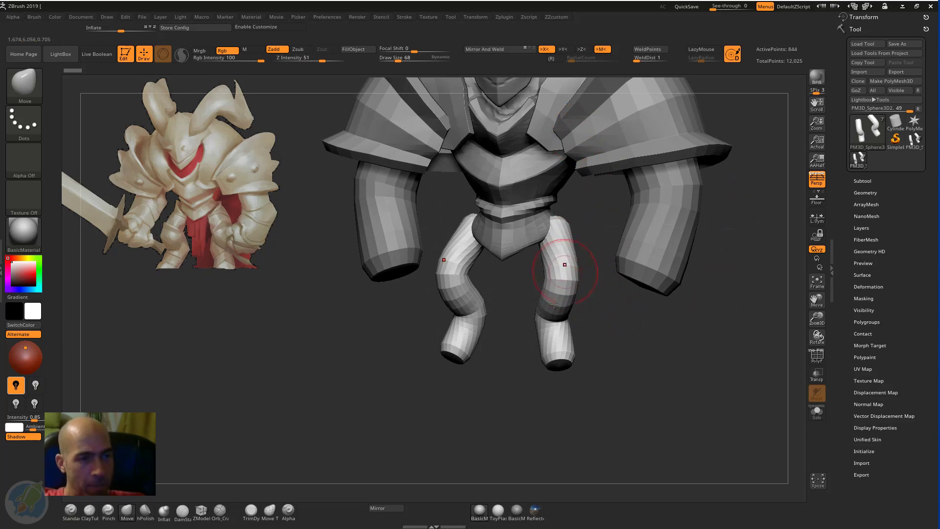
{"action": "mouse_move", "coordinate": [546, 302]}
{"action": "left_mouse_down"}
{"action": "mouse_move", "coordinate": [630, 321]}
{"action": "mouse_move", "coordinate": [588, 353]}
{"action": "mouse_move", "coordinate": [607, 341]}
{"action": "mouse_move", "coordinate": [582, 342]}
{"action": "mouse_move", "coordinate": [605, 342]}
{"action": "mouse_move", "coordinate": [587, 357]}
{"action": "mouse_move", "coordinate": [562, 340]}
{"action": "mouse_move", "coordinate": [570, 337]}
{"action": "mouse_move", "coordinate": [567, 315]}
{"action": "mouse_move", "coordinate": [530, 322]}
{"action": "left_mouse_up"}
{"action": "left_click_drag", "start_coordinate": [627, 313], "coordinate": [641, 338], "text": "alt"}
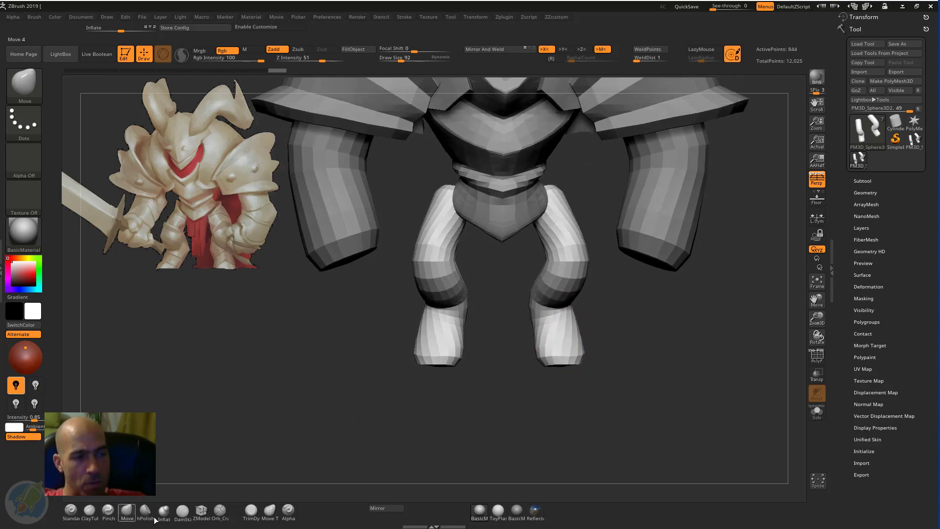
{"action": "mouse_move", "coordinate": [257, 404]}
{"action": "left_mouse_down"}
{"action": "mouse_move", "coordinate": [451, 325]}
{"action": "mouse_move", "coordinate": [338, 327]}
{"action": "mouse_move", "coordinate": [401, 275]}
{"action": "left_mouse_up"}
{"action": "mouse_move", "coordinate": [377, 321]}
{"action": "left_mouse_down", "text": "alt"}
{"action": "mouse_move", "coordinate": [414, 254]}
{"action": "mouse_move", "coordinate": [450, 260]}
{"action": "mouse_move", "coordinate": [547, 314]}
{"action": "mouse_move", "coordinate": [451, 308]}
{"action": "left_mouse_up", "text": "alt"}
{"action": "key", "text": "b"}
{"action": "key", "text": "s"}
{"action": "key", "text": "t"}
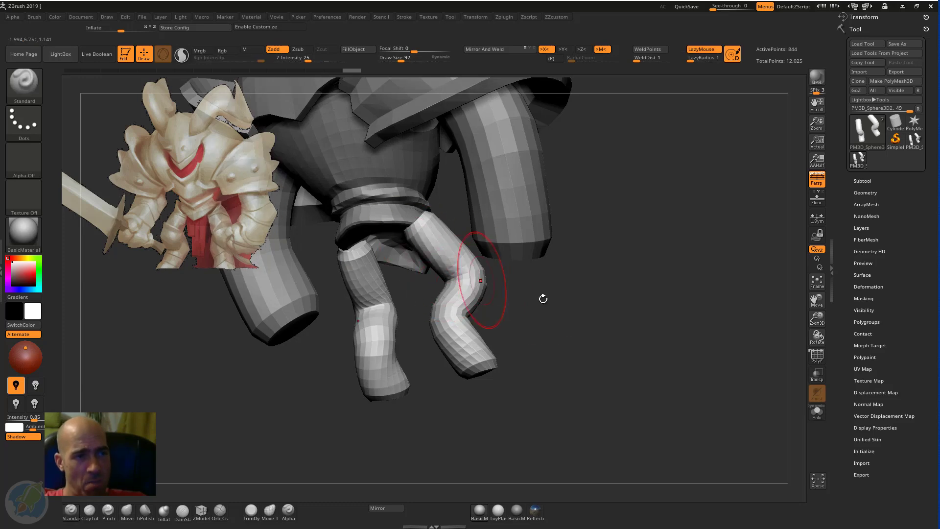
{"action": "mouse_move", "coordinate": [543, 298]}
{"action": "left_mouse_down"}
{"action": "mouse_move", "coordinate": [394, 222]}
{"action": "mouse_move", "coordinate": [429, 225]}
{"action": "left_mouse_up"}
Refine the legs' silhouette around the thighs and knees with the Move brush, following the reference image
{"action": "key", "text": "b"}
{"action": "key", "text": "m"}
{"action": "key", "text": "v"}
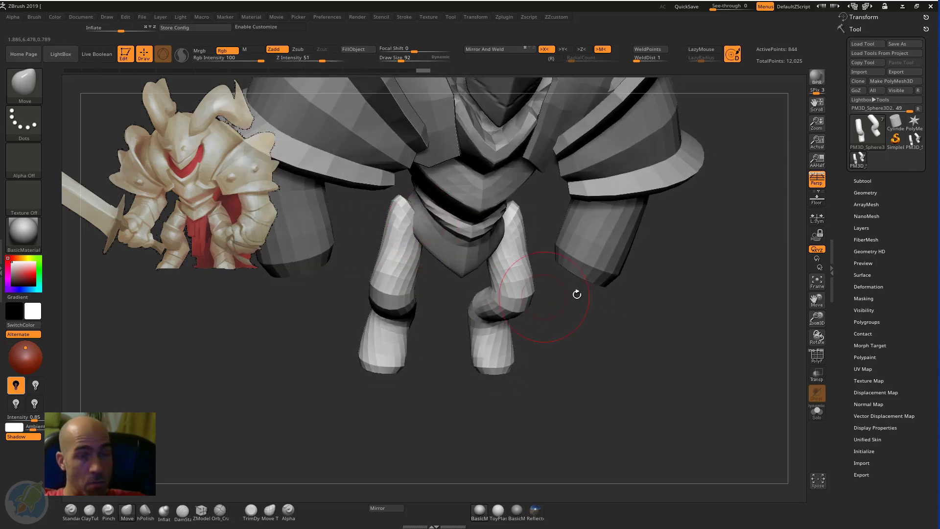
{"action": "left_click_drag", "start_coordinate": [576, 294], "coordinate": [418, 229]}
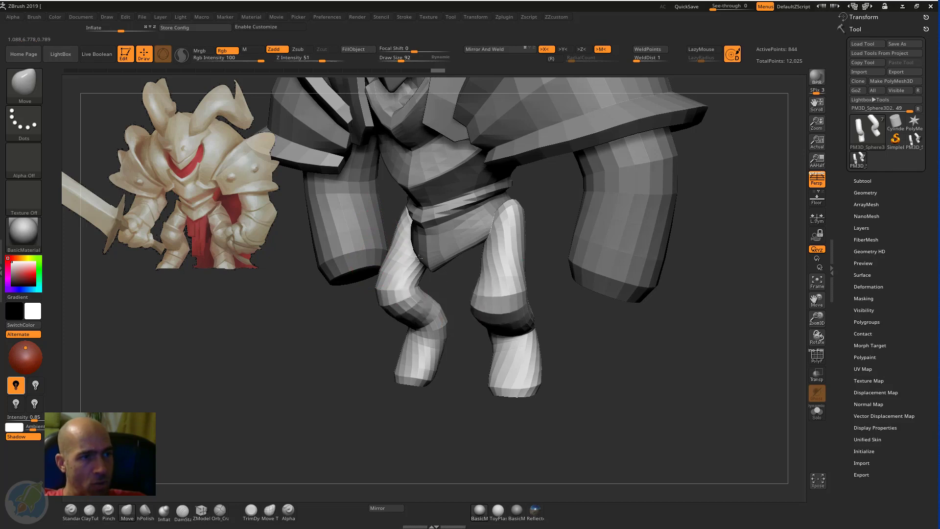
{"action": "left_click_drag", "start_coordinate": [541, 320], "coordinate": [489, 272]}
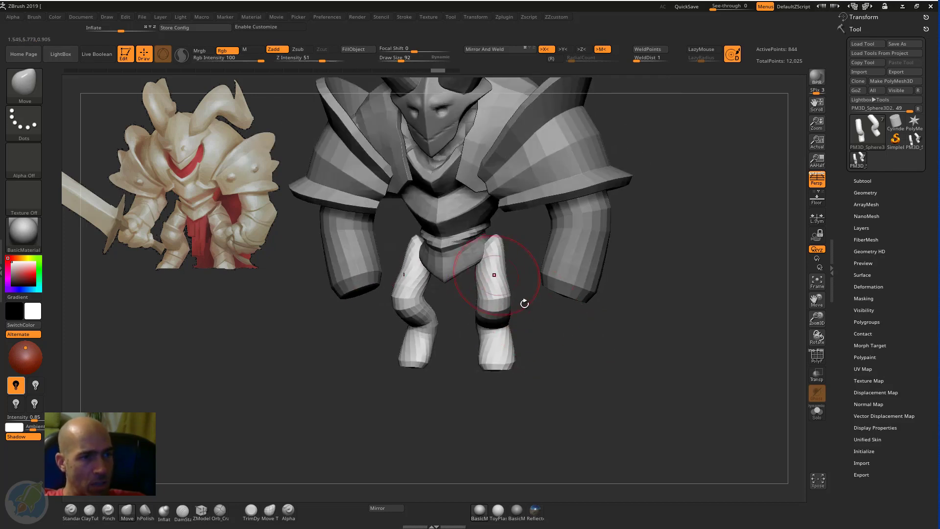
{"action": "mouse_move", "coordinate": [524, 303]}
{"action": "left_mouse_down"}
{"action": "mouse_move", "coordinate": [533, 316]}
{"action": "mouse_move", "coordinate": [430, 321]}
{"action": "mouse_move", "coordinate": [458, 349]}
{"action": "mouse_move", "coordinate": [413, 325]}
{"action": "mouse_move", "coordinate": [382, 332]}
{"action": "mouse_move", "coordinate": [410, 398]}
{"action": "mouse_move", "coordinate": [394, 385]}
{"action": "mouse_move", "coordinate": [403, 351]}
{"action": "mouse_move", "coordinate": [451, 333]}
{"action": "left_mouse_up"}
{"action": "left_click_drag", "start_coordinate": [473, 289], "coordinate": [464, 288]}
{"action": "mouse_move", "coordinate": [488, 317]}
{"action": "left_mouse_down", "text": "alt"}
{"action": "mouse_move", "coordinate": [539, 312]}
{"action": "mouse_move", "coordinate": [508, 301]}
{"action": "mouse_move", "coordinate": [531, 303]}
{"action": "left_mouse_up", "text": "alt"}
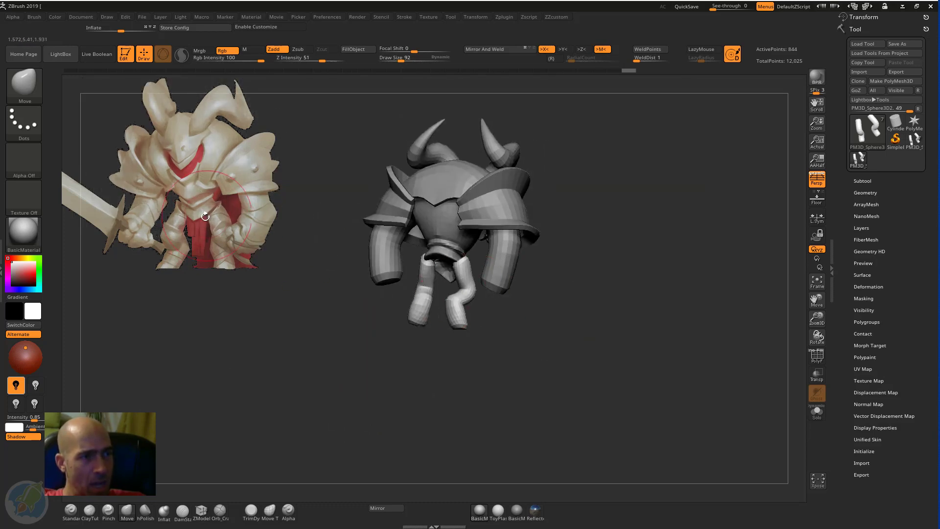
Select the torso and waist subtool and reshape the rear lower edge of the waist armor with the Move brush
{"action": "left_click_drag", "start_coordinate": [338, 364], "coordinate": [372, 350]}
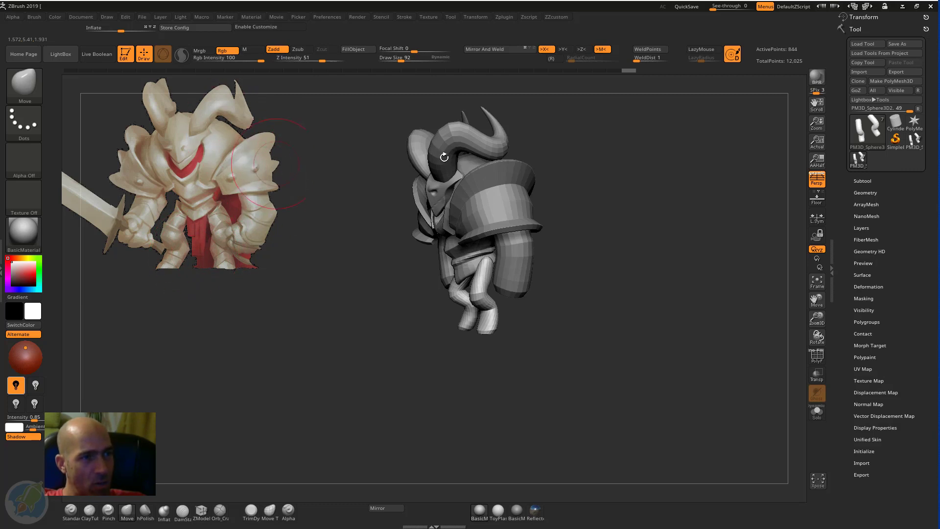
{"action": "left_click_drag", "start_coordinate": [592, 163], "coordinate": [526, 176]}
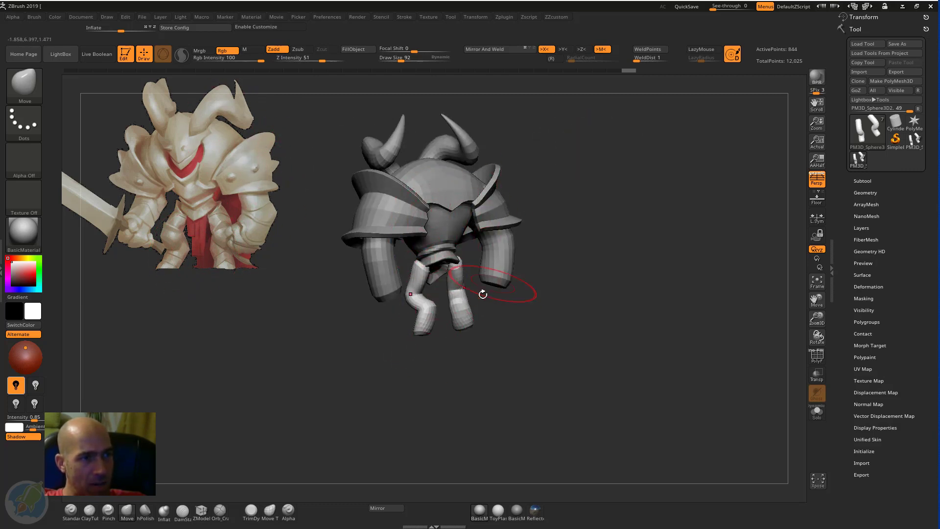
{"action": "left_click_drag", "start_coordinate": [483, 294], "coordinate": [419, 341]}
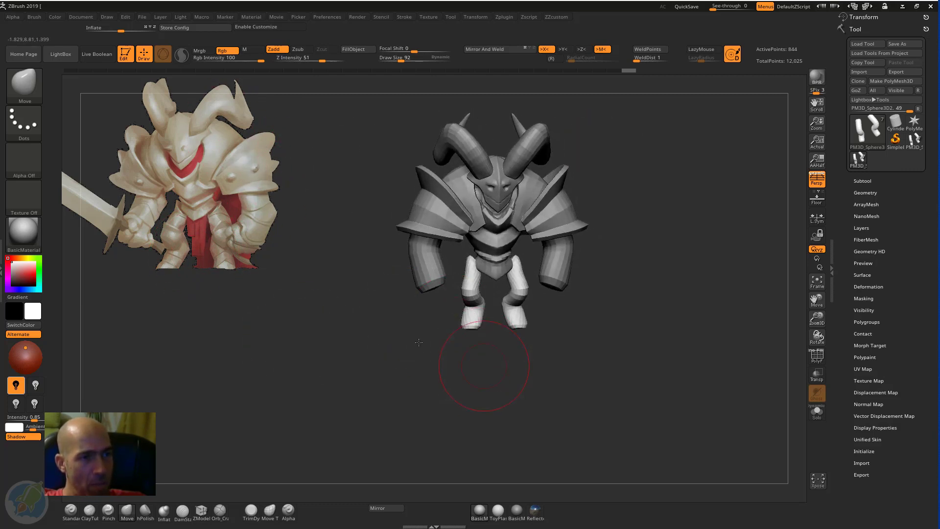
{"action": "left_click_drag", "start_coordinate": [484, 366], "coordinate": [527, 377], "text": "alt"}
{"action": "left_click_drag", "start_coordinate": [589, 346], "coordinate": [568, 297]}
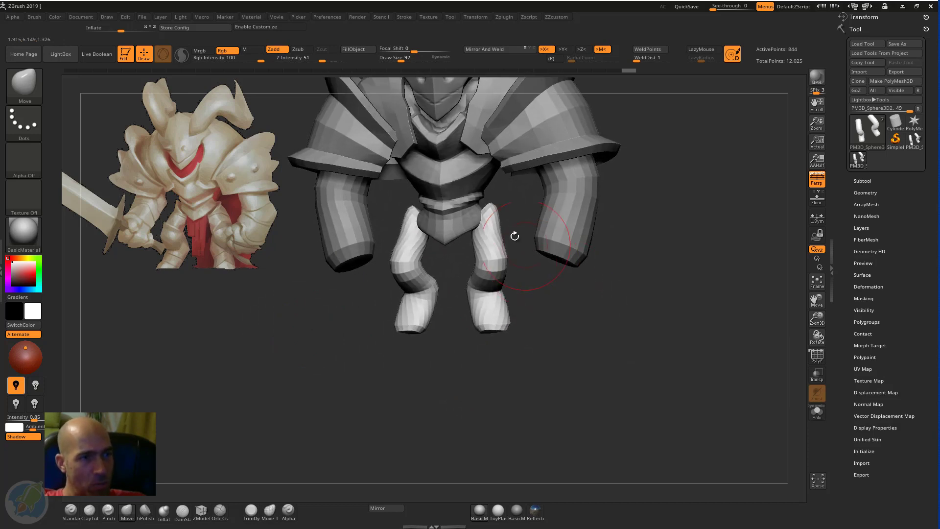
{"action": "mouse_move", "coordinate": [515, 236]}
{"action": "left_mouse_down"}
{"action": "mouse_move", "coordinate": [494, 234]}
{"action": "mouse_move", "coordinate": [482, 204]}
{"action": "left_mouse_up"}
{"action": "left_click", "coordinate": [469, 214], "text": "alt"}
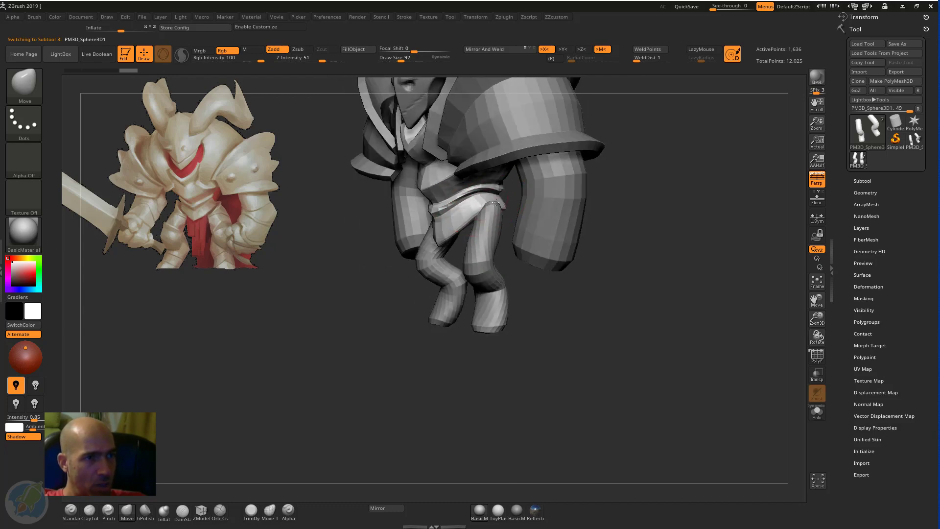
{"action": "mouse_move", "coordinate": [623, 191]}
{"action": "left_mouse_down"}
{"action": "mouse_move", "coordinate": [522, 195]}
{"action": "mouse_move", "coordinate": [537, 193]}
{"action": "left_mouse_up"}
{"action": "left_click_drag", "start_coordinate": [689, 223], "coordinate": [692, 262], "text": "alt"}
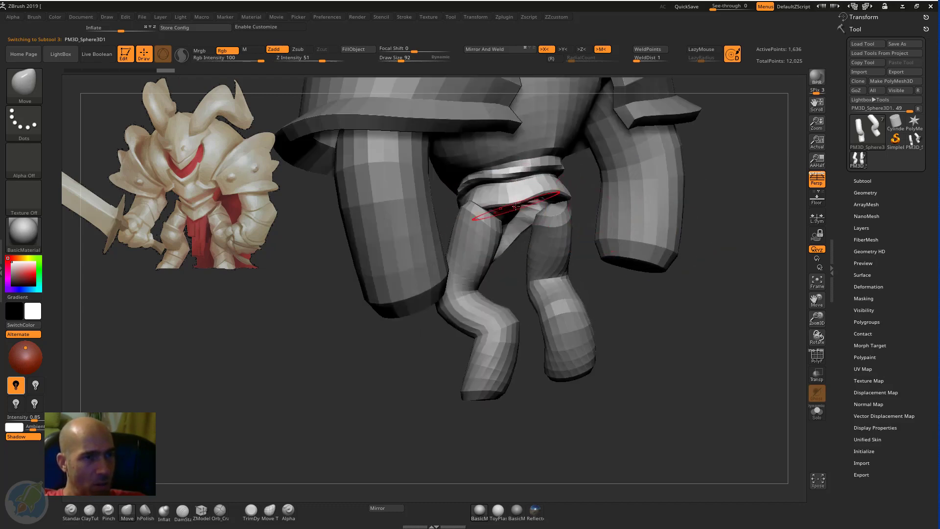
{"action": "left_click_drag", "start_coordinate": [510, 202], "coordinate": [510, 192]}
{"action": "left_click_drag", "start_coordinate": [582, 254], "coordinate": [507, 215]}
{"action": "left_click_drag", "start_coordinate": [561, 282], "coordinate": [569, 242]}
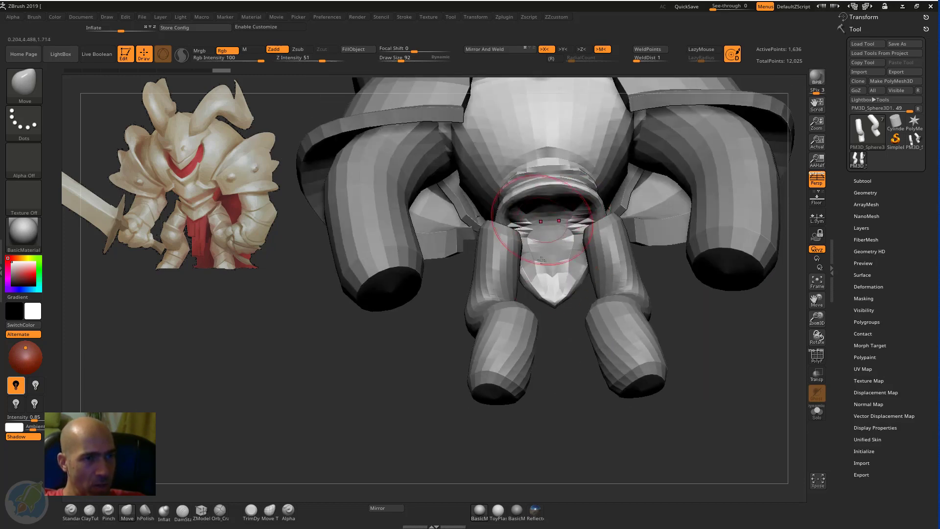
Select the legs subtool and reposition the tops of the thighs under the waist armor
{"action": "left_click", "coordinate": [518, 241], "text": "alt"}
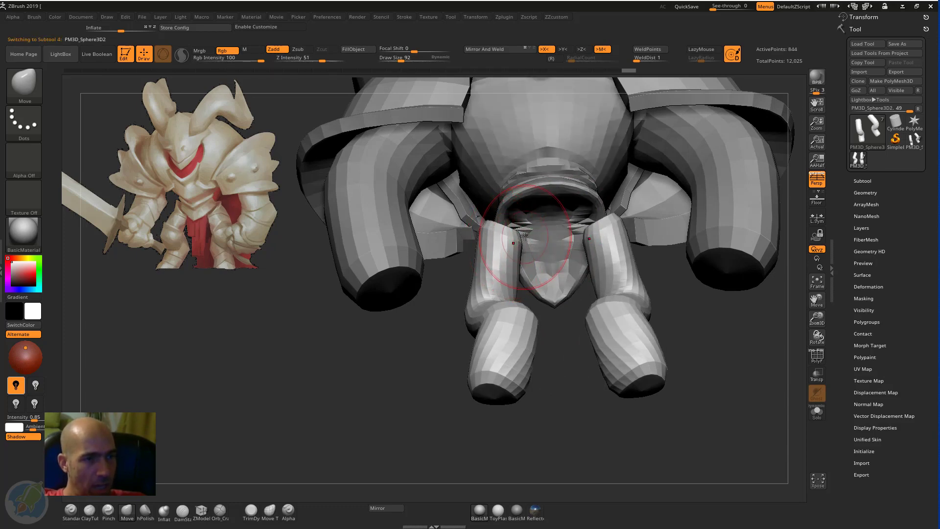
{"action": "mouse_move", "coordinate": [389, 367]}
{"action": "left_mouse_down"}
{"action": "mouse_move", "coordinate": [523, 253]}
{"action": "mouse_move", "coordinate": [520, 272]}
{"action": "mouse_move", "coordinate": [514, 276]}
{"action": "mouse_move", "coordinate": [507, 257]}
{"action": "mouse_move", "coordinate": [509, 291]}
{"action": "mouse_move", "coordinate": [676, 332]}
{"action": "mouse_move", "coordinate": [612, 306]}
{"action": "left_mouse_up"}
{"action": "left_click_drag", "start_coordinate": [503, 294], "coordinate": [490, 274]}
{"action": "mouse_move", "coordinate": [538, 314]}
{"action": "left_mouse_down"}
{"action": "mouse_move", "coordinate": [582, 310]}
{"action": "mouse_move", "coordinate": [489, 237]}
{"action": "left_mouse_up"}
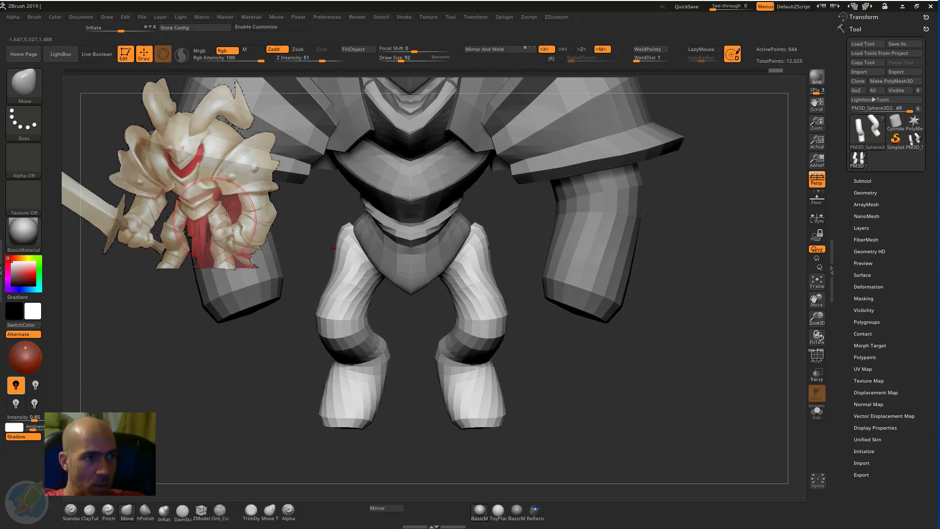
{"action": "left_click_drag", "start_coordinate": [515, 242], "coordinate": [479, 235]}
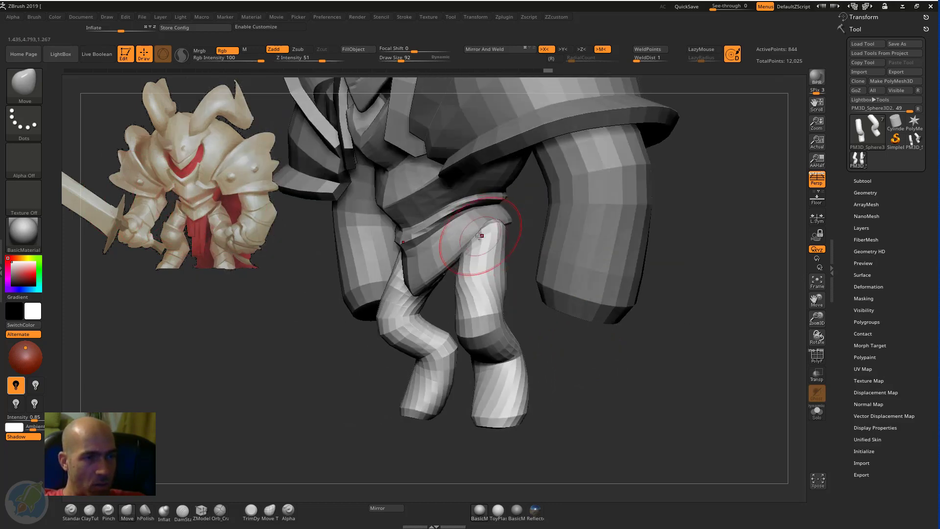
{"action": "left_click_drag", "start_coordinate": [551, 319], "coordinate": [527, 307]}
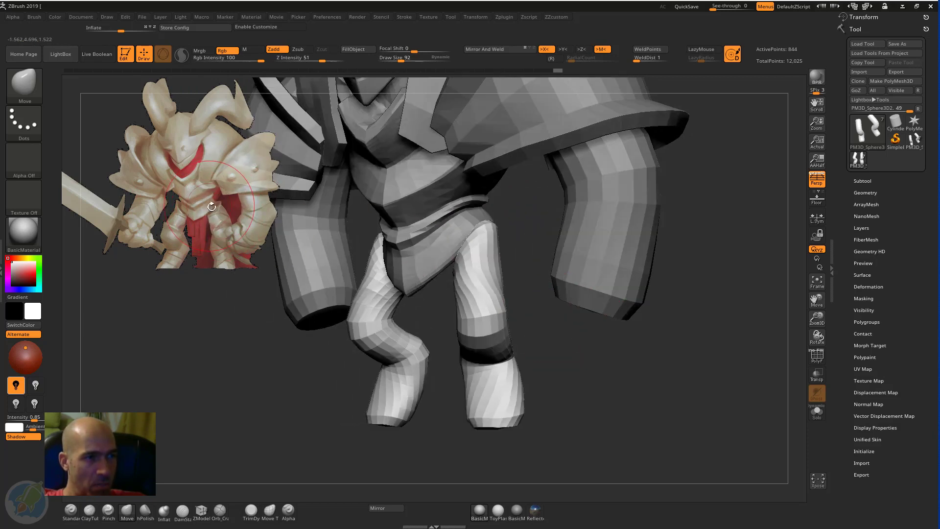
Build up the fullness of the upper thighs from the front, side and back with the Move brush
{"action": "mouse_move", "coordinate": [449, 299]}
{"action": "left_mouse_down"}
{"action": "mouse_move", "coordinate": [459, 244]}
{"action": "mouse_move", "coordinate": [480, 216]}
{"action": "left_mouse_up"}
{"action": "left_click_drag", "start_coordinate": [518, 239], "coordinate": [465, 262]}
{"action": "mouse_move", "coordinate": [527, 310]}
{"action": "left_mouse_down"}
{"action": "mouse_move", "coordinate": [483, 280]}
{"action": "mouse_move", "coordinate": [360, 344]}
{"action": "mouse_move", "coordinate": [365, 386]}
{"action": "left_mouse_up"}
{"action": "left_click_drag", "start_coordinate": [500, 249], "coordinate": [517, 269]}
{"action": "left_click_drag", "start_coordinate": [353, 350], "coordinate": [519, 328]}
{"action": "mouse_move", "coordinate": [478, 265]}
{"action": "left_mouse_down"}
{"action": "mouse_move", "coordinate": [499, 267]}
{"action": "mouse_move", "coordinate": [506, 306]}
{"action": "left_mouse_up"}
{"action": "left_click_drag", "start_coordinate": [651, 343], "coordinate": [557, 320]}
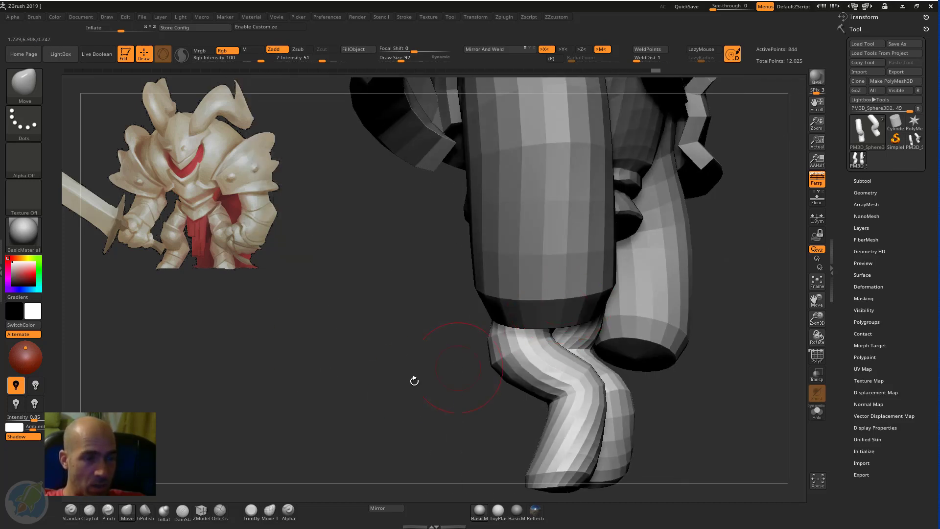
Shape the shins and ankles with the Move brush so the lower legs flare toward the feet
{"action": "mouse_move", "coordinate": [413, 380]}
{"action": "left_mouse_down"}
{"action": "mouse_move", "coordinate": [368, 374]}
{"action": "mouse_move", "coordinate": [357, 325]}
{"action": "mouse_move", "coordinate": [525, 306]}
{"action": "mouse_move", "coordinate": [557, 341]}
{"action": "left_mouse_up"}
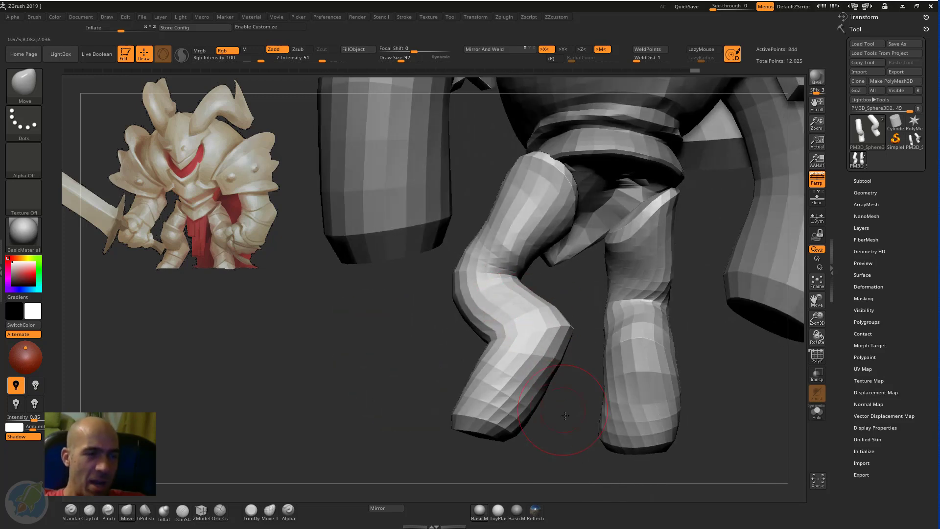
{"action": "left_click_drag", "start_coordinate": [556, 485], "coordinate": [583, 424]}
{"action": "left_click_drag", "start_coordinate": [473, 424], "coordinate": [464, 398]}
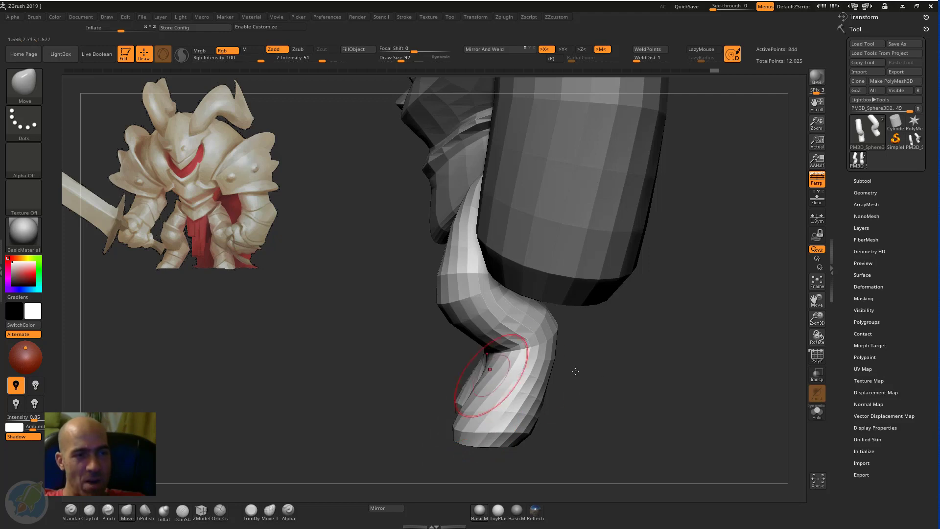
{"action": "left_click_drag", "start_coordinate": [638, 366], "coordinate": [665, 361]}
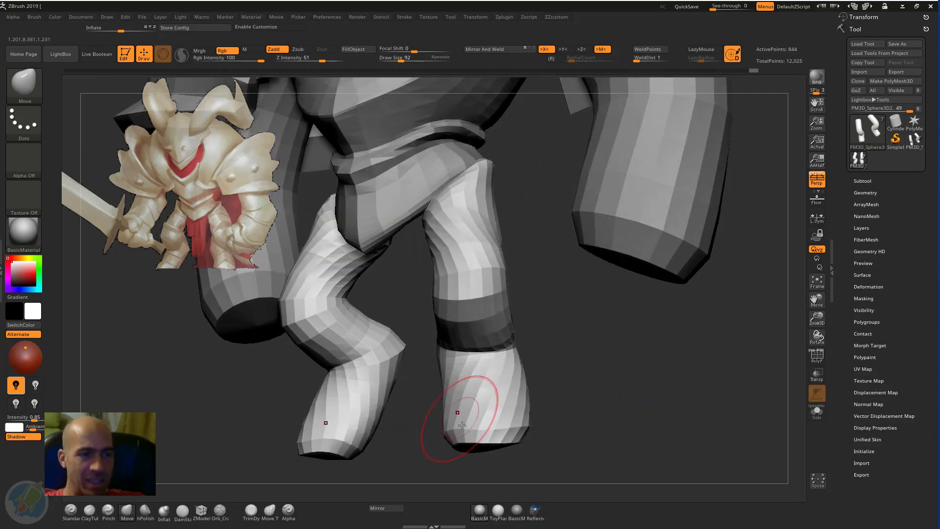
{"action": "mouse_move", "coordinate": [519, 386]}
{"action": "left_mouse_down"}
{"action": "mouse_move", "coordinate": [583, 396]}
{"action": "mouse_move", "coordinate": [624, 337]}
{"action": "mouse_move", "coordinate": [618, 297]}
{"action": "left_mouse_up"}
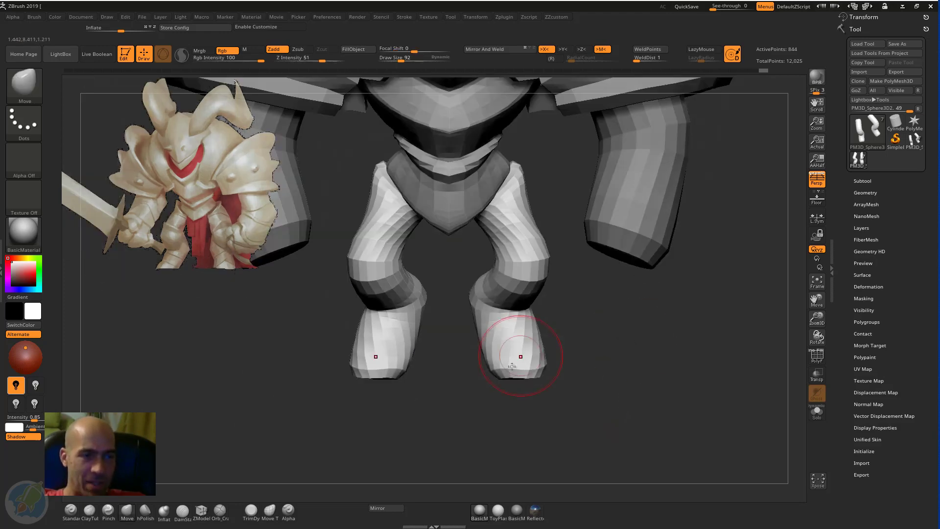
{"action": "left_click_drag", "start_coordinate": [499, 371], "coordinate": [493, 373]}
Push the outer sides of the thighs outward to widen the upper legs
{"action": "left_click_drag", "start_coordinate": [533, 328], "coordinate": [545, 274]}
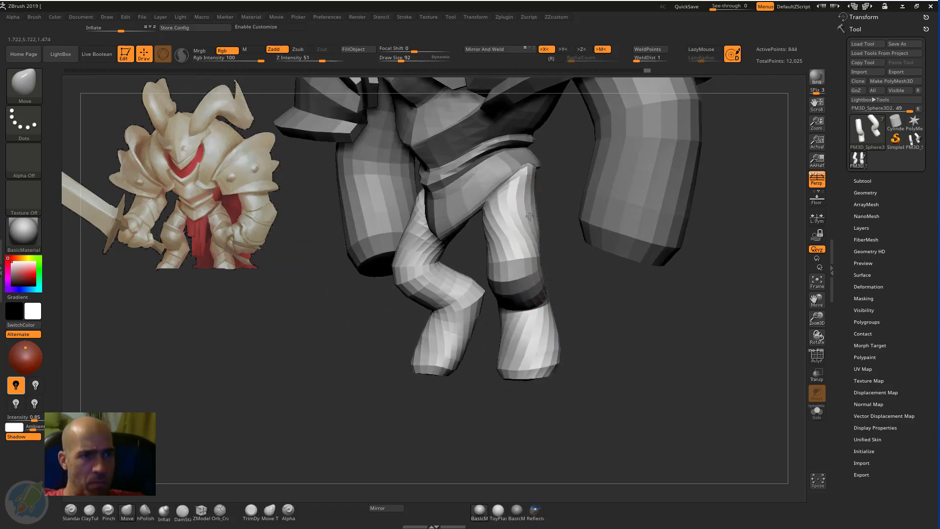
{"action": "left_click_drag", "start_coordinate": [529, 216], "coordinate": [577, 229]}
{"action": "mouse_move", "coordinate": [528, 203]}
{"action": "left_mouse_down", "text": "shift"}
{"action": "mouse_move", "coordinate": [532, 270]}
{"action": "mouse_move", "coordinate": [576, 294]}
{"action": "mouse_move", "coordinate": [608, 374]}
{"action": "mouse_move", "coordinate": [597, 291]}
{"action": "left_mouse_up", "text": "shift"}
{"action": "left_click_drag", "start_coordinate": [619, 352], "coordinate": [602, 379]}
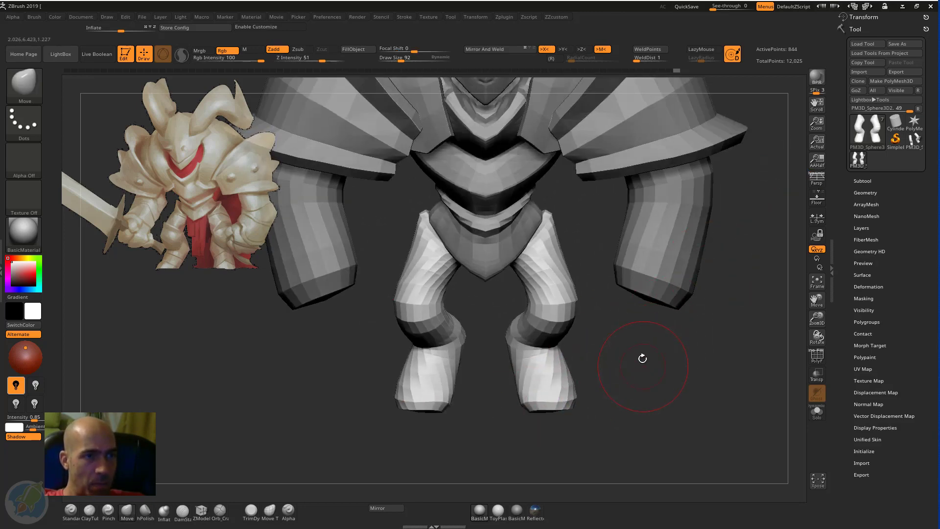
Turn off the perspective view and DynaMesh the legs subtool at resolution 48
{"action": "key", "text": "p"}
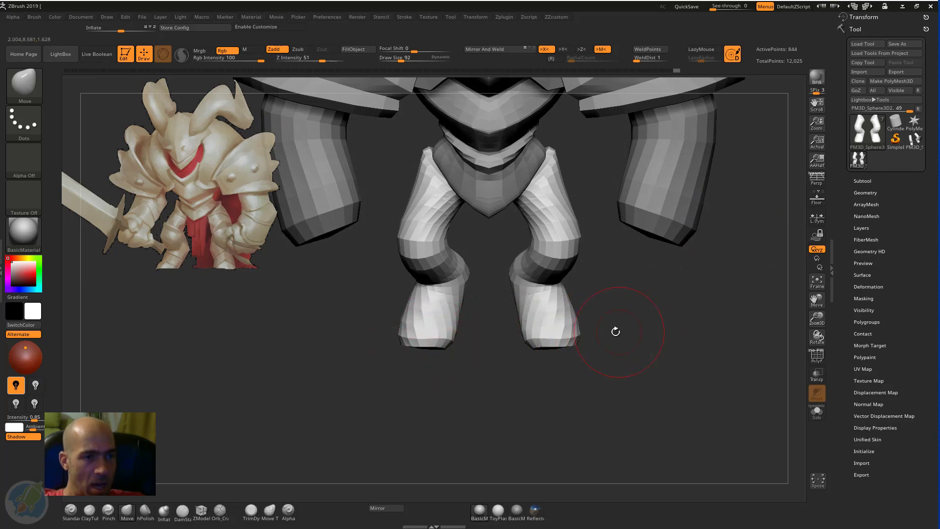
{"action": "mouse_move", "coordinate": [603, 326]}
{"action": "left_mouse_down", "text": "alt"}
{"action": "mouse_move", "coordinate": [567, 356]}
{"action": "mouse_move", "coordinate": [628, 318]}
{"action": "mouse_move", "coordinate": [628, 332]}
{"action": "mouse_move", "coordinate": [554, 254]}
{"action": "left_mouse_up", "text": "alt"}
{"action": "key", "text": "space"}
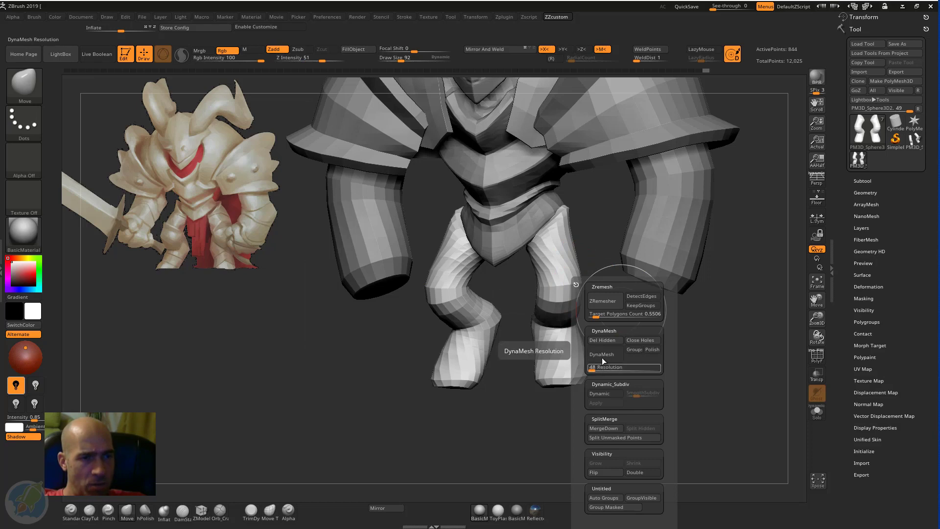
{"action": "left_click", "coordinate": [602, 358]}
Smooth away the faceting on the thighs, knees and lower legs from the front and back
{"action": "left_click_drag", "start_coordinate": [464, 260], "coordinate": [434, 299], "text": "shift"}
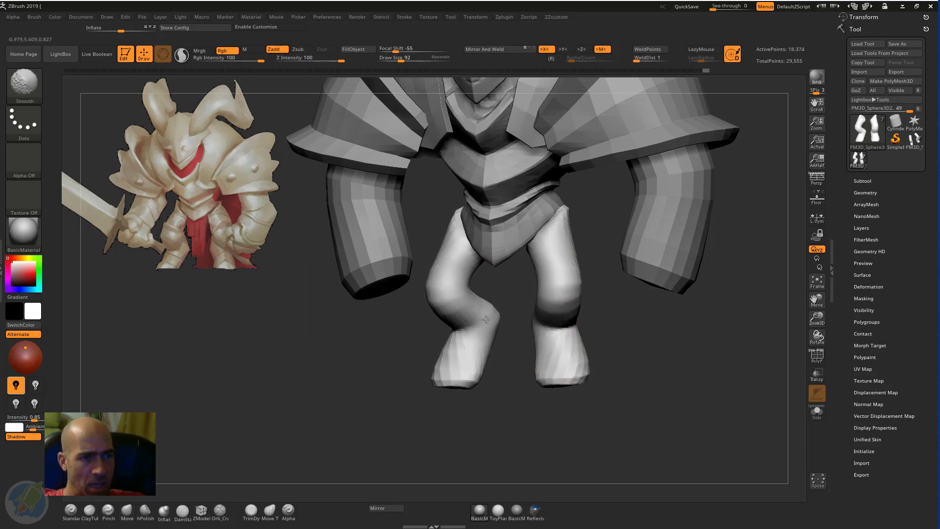
{"action": "mouse_move", "coordinate": [485, 320]}
{"action": "left_mouse_down", "text": "shift"}
{"action": "mouse_move", "coordinate": [461, 375]}
{"action": "mouse_move", "coordinate": [571, 293]}
{"action": "left_mouse_up", "text": "shift"}
{"action": "left_click_drag", "start_coordinate": [631, 321], "coordinate": [604, 319]}
{"action": "left_click_drag", "start_coordinate": [377, 394], "coordinate": [539, 360]}
{"action": "left_click_drag", "start_coordinate": [451, 286], "coordinate": [458, 304], "text": "shift"}
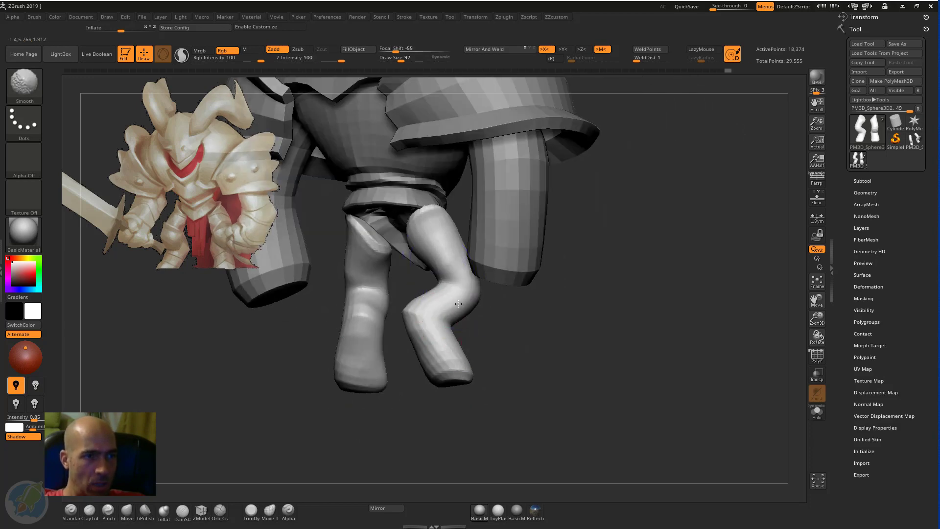
{"action": "left_click_drag", "start_coordinate": [434, 363], "coordinate": [455, 376], "text": "shift"}
{"action": "left_click_drag", "start_coordinate": [545, 350], "coordinate": [600, 350]}
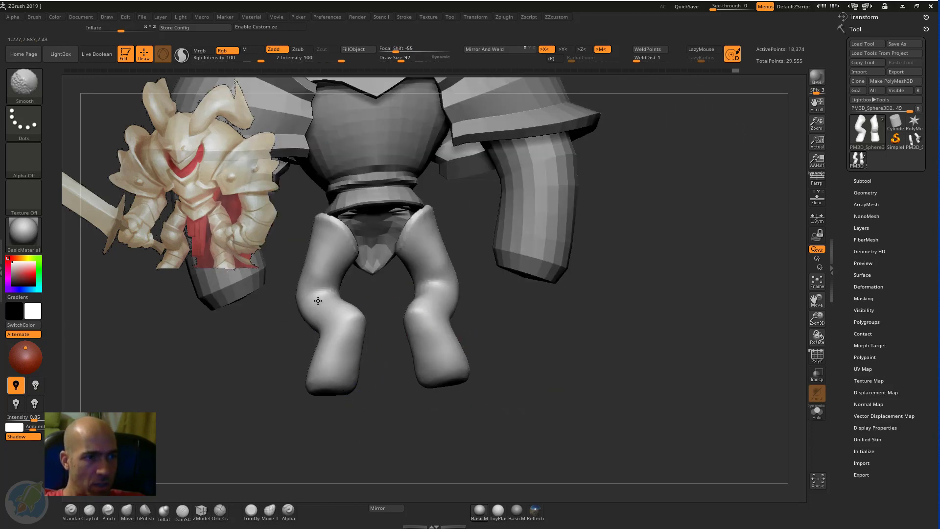
{"action": "left_click_drag", "start_coordinate": [318, 300], "coordinate": [339, 360], "text": "shift"}
Carve creases around the knees of both legs with the DamStandard brush at draw size 56
{"action": "left_click_drag", "start_coordinate": [372, 392], "coordinate": [441, 392]}
{"action": "key", "text": "b"}
{"action": "key", "text": "d"}
{"action": "key", "text": "s"}
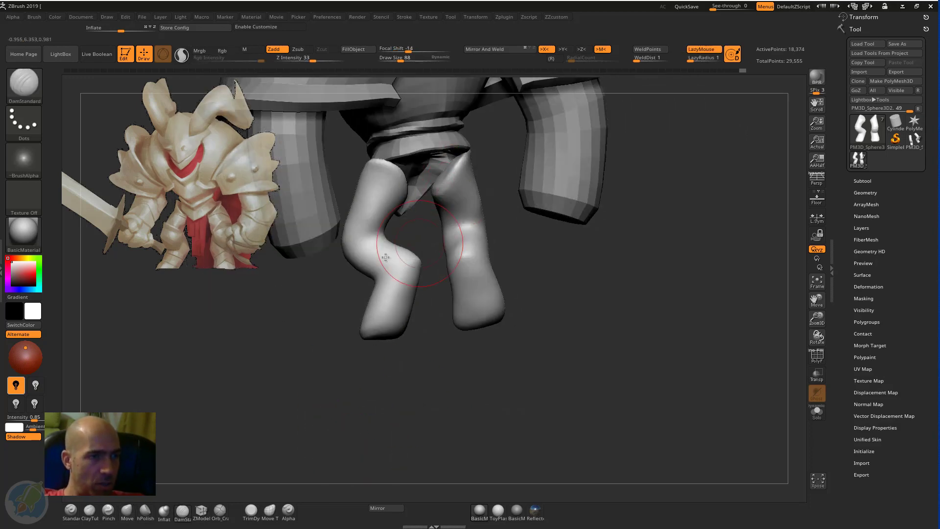
{"action": "key", "text": "["}
{"action": "key", "text": "["}
{"action": "key", "text": "["}
{"action": "mouse_move", "coordinate": [404, 235]}
{"action": "left_mouse_down"}
{"action": "mouse_move", "coordinate": [443, 235]}
{"action": "mouse_move", "coordinate": [400, 234]}
{"action": "left_mouse_up"}
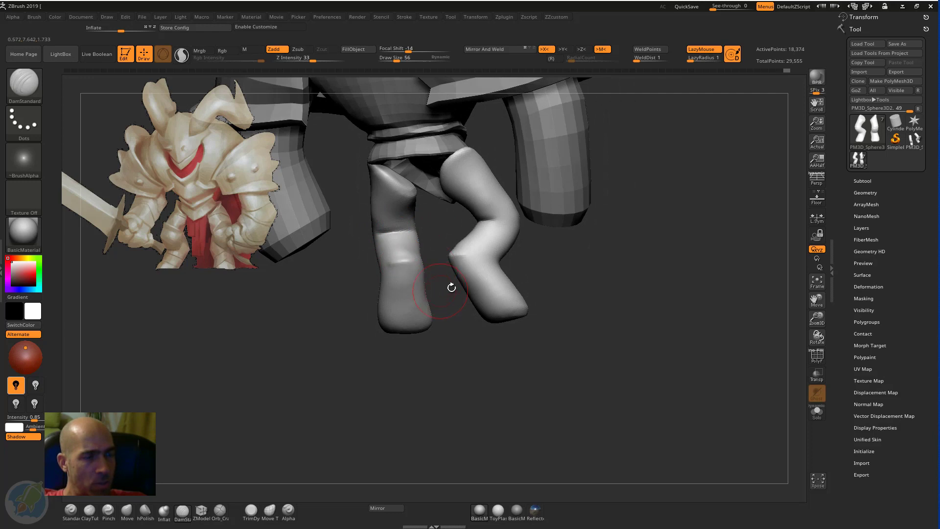
{"action": "left_click_drag", "start_coordinate": [451, 287], "coordinate": [456, 257]}
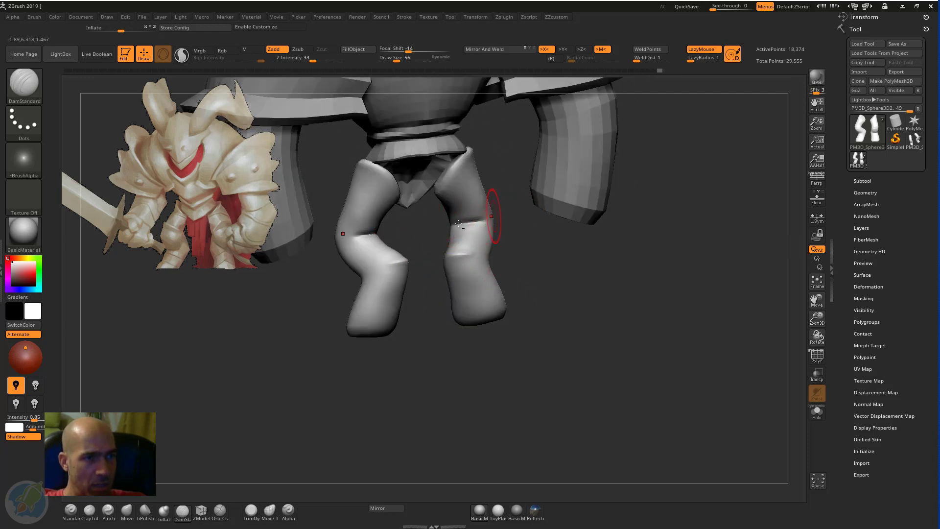
Deepen the knee creases across the backs and sides of both legs and smooth their edges
{"action": "key", "text": "shift"}
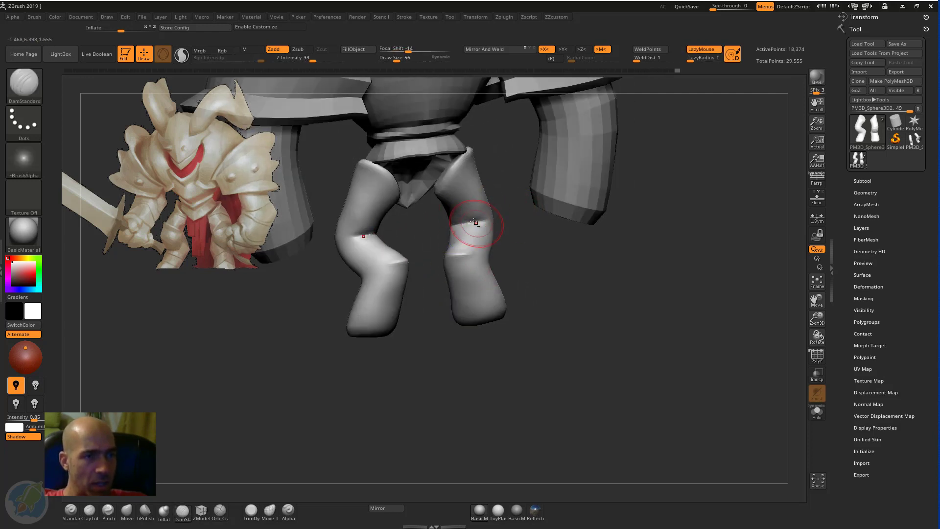
{"action": "left_click_drag", "start_coordinate": [525, 226], "coordinate": [456, 256]}
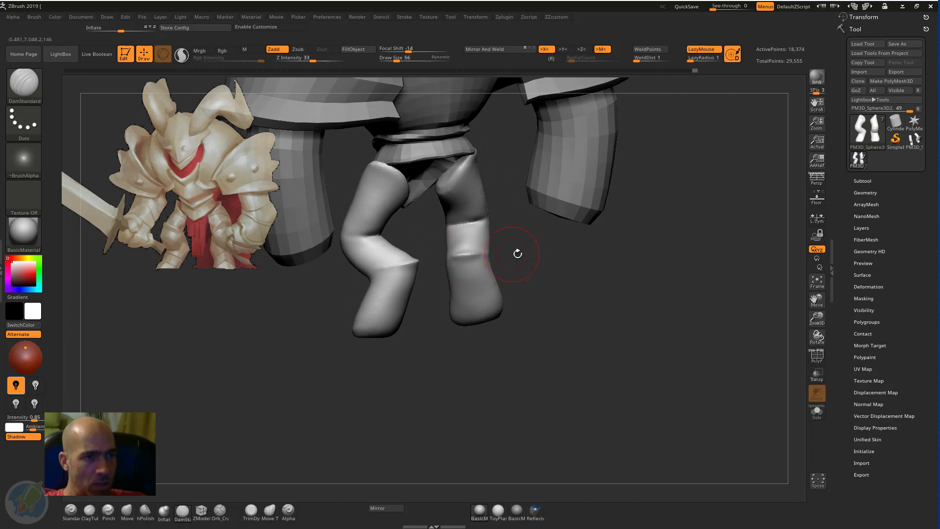
{"action": "left_click_drag", "start_coordinate": [518, 254], "coordinate": [482, 256]}
{"action": "key", "text": "shift"}
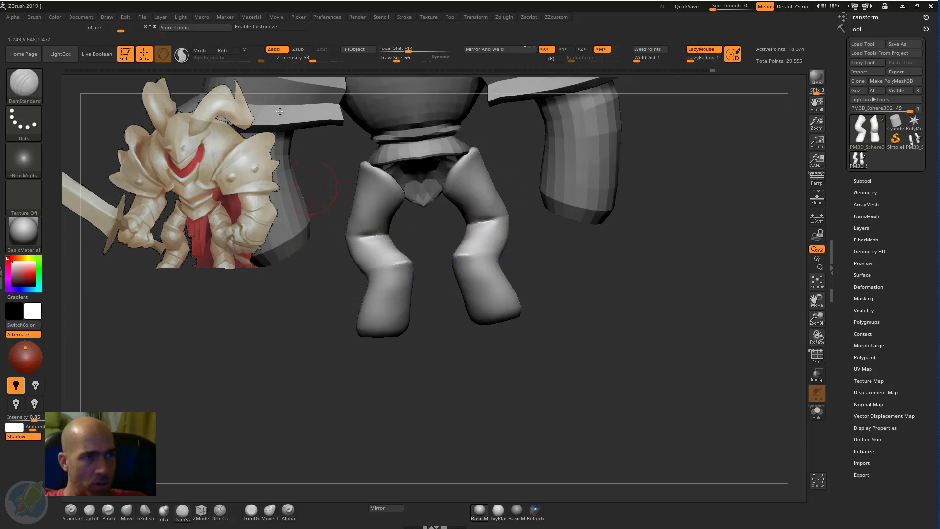
{"action": "mouse_move", "coordinate": [299, 336]}
{"action": "left_mouse_down"}
{"action": "mouse_move", "coordinate": [260, 352]}
{"action": "mouse_move", "coordinate": [289, 333]}
{"action": "left_mouse_up"}
Flatten the surfaces of both lower legs with the hPolish brush at draw size 56
{"action": "key", "text": "b"}
{"action": "key", "text": "h"}
{"action": "key", "text": "p"}
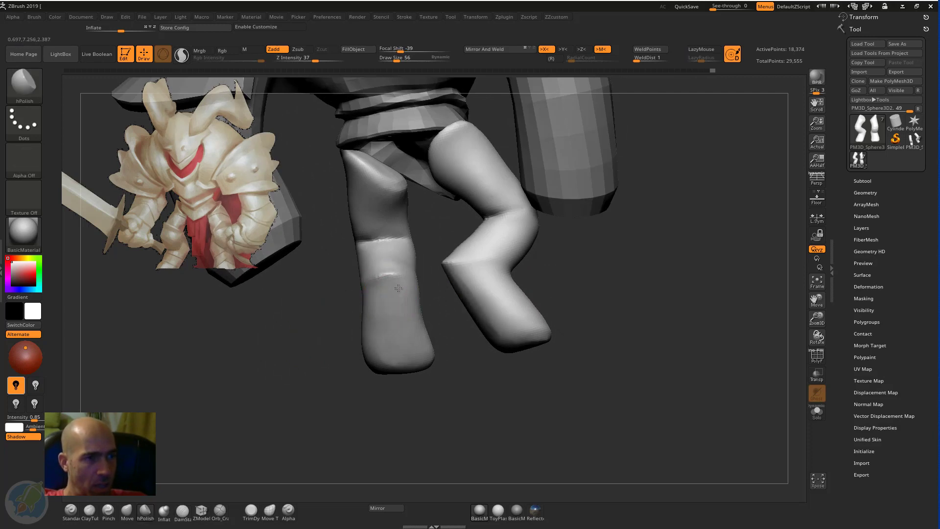
{"action": "left_click_drag", "start_coordinate": [359, 375], "coordinate": [369, 313]}
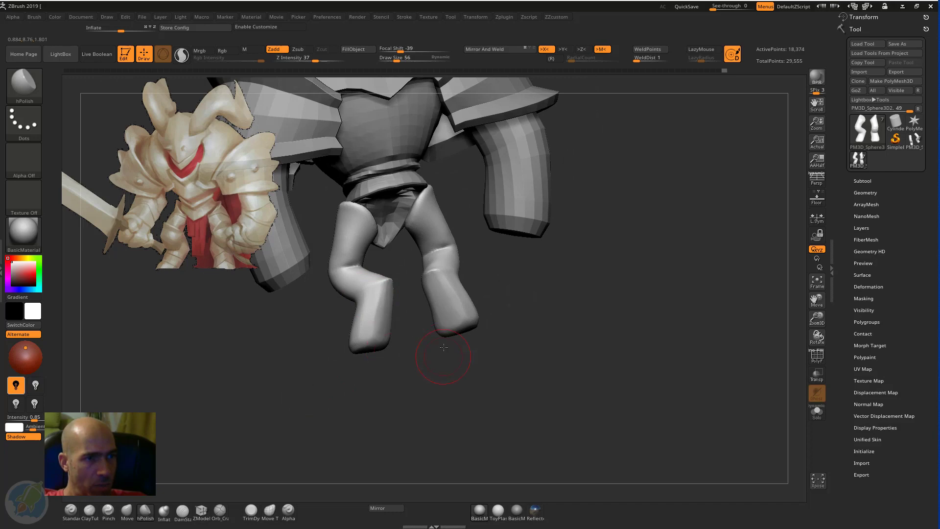
{"action": "left_click_drag", "start_coordinate": [444, 347], "coordinate": [423, 284]}
{"action": "left_click_drag", "start_coordinate": [488, 302], "coordinate": [467, 297]}
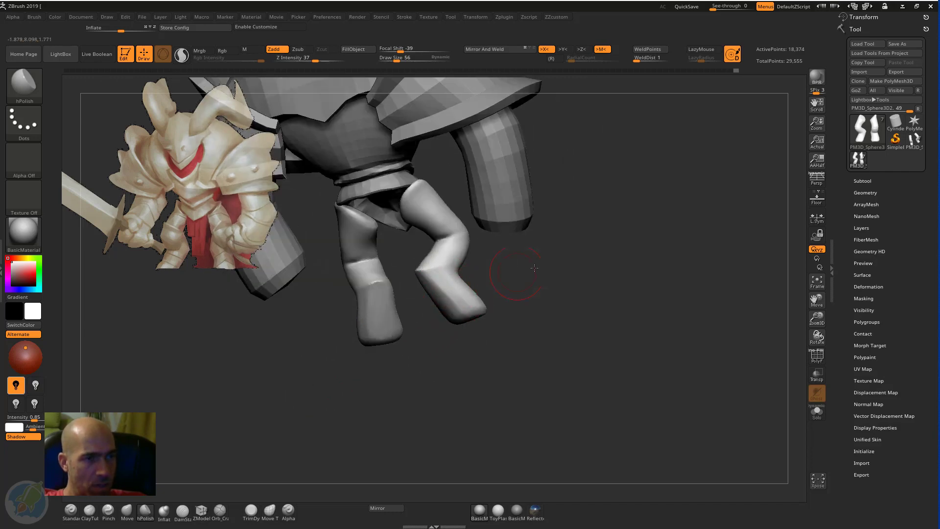
{"action": "left_click_drag", "start_coordinate": [534, 268], "coordinate": [407, 306]}
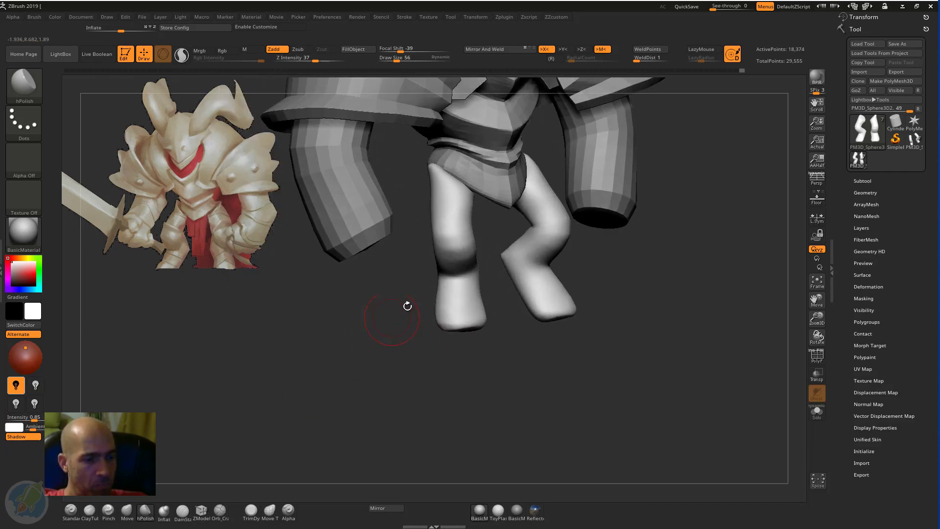
Carve the upper edges of both rounded kneecaps with the DamStandard brush at draw size 56
{"action": "key", "text": "b"}
{"action": "key", "text": "d"}
{"action": "key", "text": "s"}
{"action": "mouse_move", "coordinate": [446, 272]}
{"action": "left_mouse_down"}
{"action": "mouse_move", "coordinate": [474, 267]}
{"action": "mouse_move", "coordinate": [457, 216]}
{"action": "mouse_move", "coordinate": [477, 228]}
{"action": "mouse_move", "coordinate": [451, 229]}
{"action": "mouse_move", "coordinate": [502, 240]}
{"action": "mouse_move", "coordinate": [454, 273]}
{"action": "mouse_move", "coordinate": [432, 253]}
{"action": "left_mouse_up"}
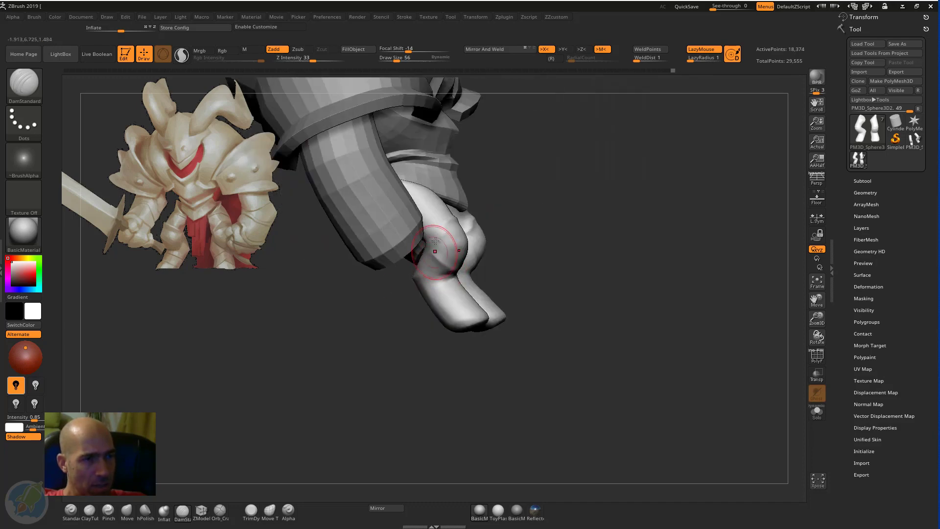
{"action": "left_click_drag", "start_coordinate": [505, 217], "coordinate": [430, 239]}
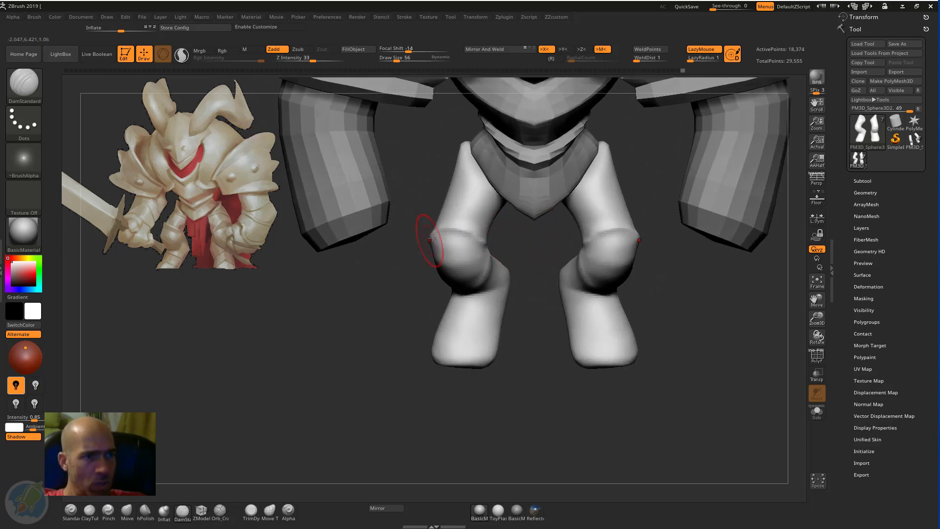
{"action": "mouse_move", "coordinate": [521, 242]}
{"action": "left_mouse_down", "text": "alt"}
{"action": "mouse_move", "coordinate": [506, 237]}
{"action": "mouse_move", "coordinate": [457, 273]}
{"action": "left_mouse_up", "text": "alt"}
Reshape the outer sides of the upper thighs with the Move brush at draw size 96
{"action": "key", "text": "b"}
{"action": "key", "text": "m"}
{"action": "key", "text": "v"}
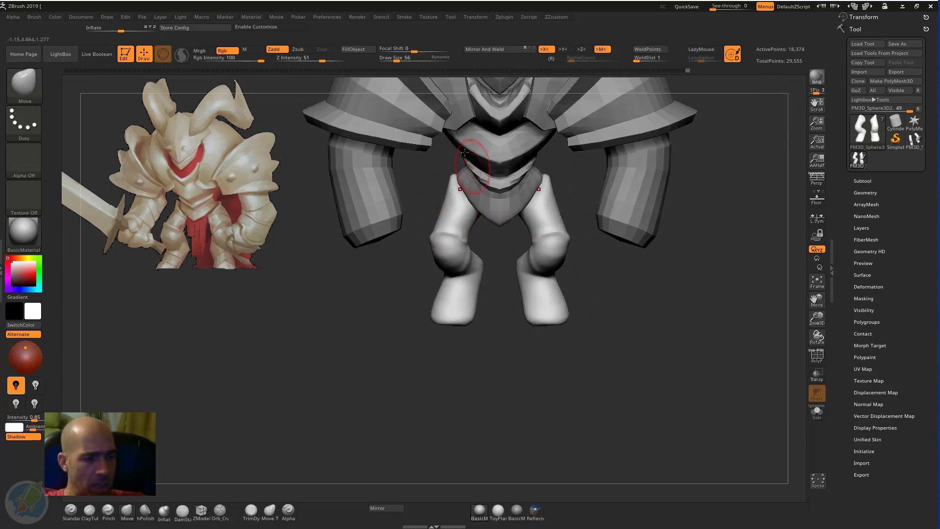
{"action": "key", "text": "bracketright"}
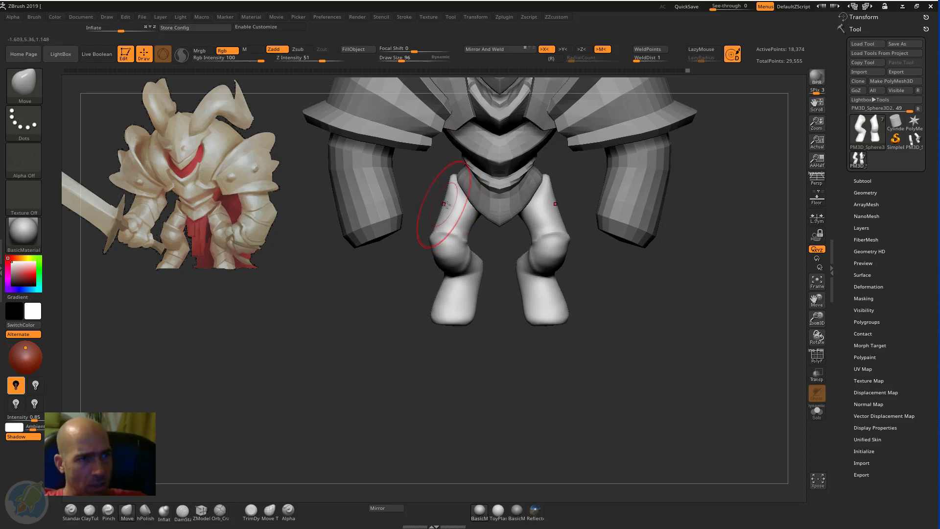
{"action": "mouse_move", "coordinate": [447, 216]}
{"action": "left_mouse_down"}
{"action": "mouse_move", "coordinate": [443, 207]}
{"action": "mouse_move", "coordinate": [459, 222]}
{"action": "mouse_move", "coordinate": [446, 210]}
{"action": "mouse_move", "coordinate": [470, 206]}
{"action": "left_mouse_up"}
Carve creases around the upper thighs just below the hips with the DamStandard brush at draw size 96
{"action": "key", "text": "b"}
{"action": "key", "text": "d"}
{"action": "key", "text": "s"}
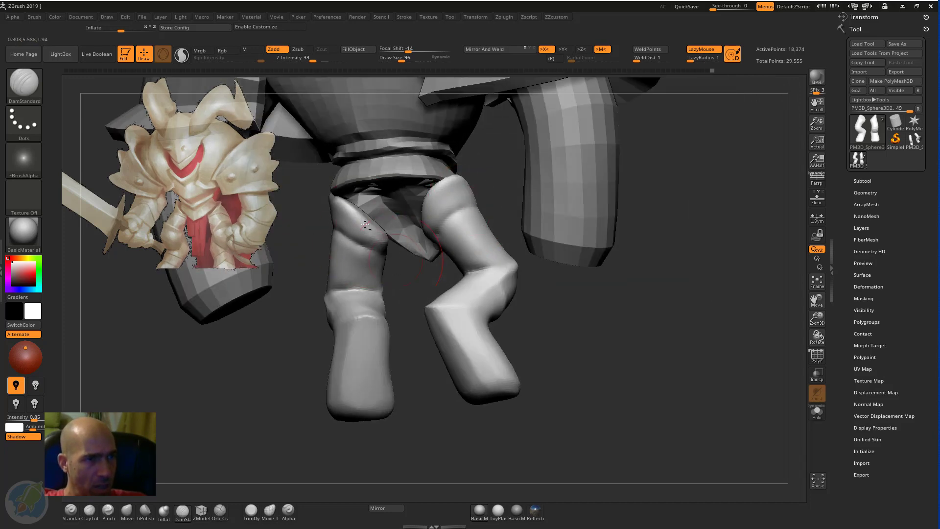
{"action": "right_click_drag", "start_coordinate": [387, 249], "coordinate": [414, 237]}
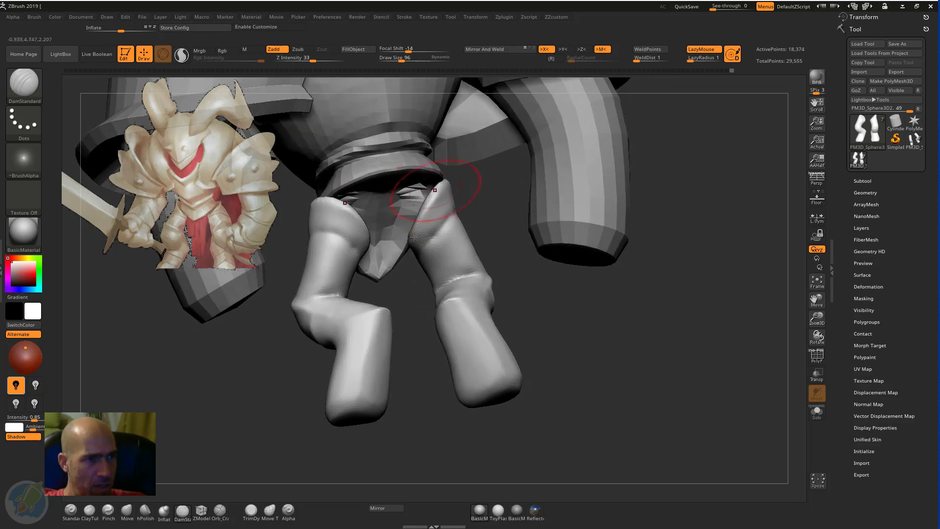
{"action": "right_click_drag", "start_coordinate": [441, 182], "coordinate": [654, 280]}
{"action": "right_click_drag", "start_coordinate": [729, 232], "coordinate": [629, 286]}
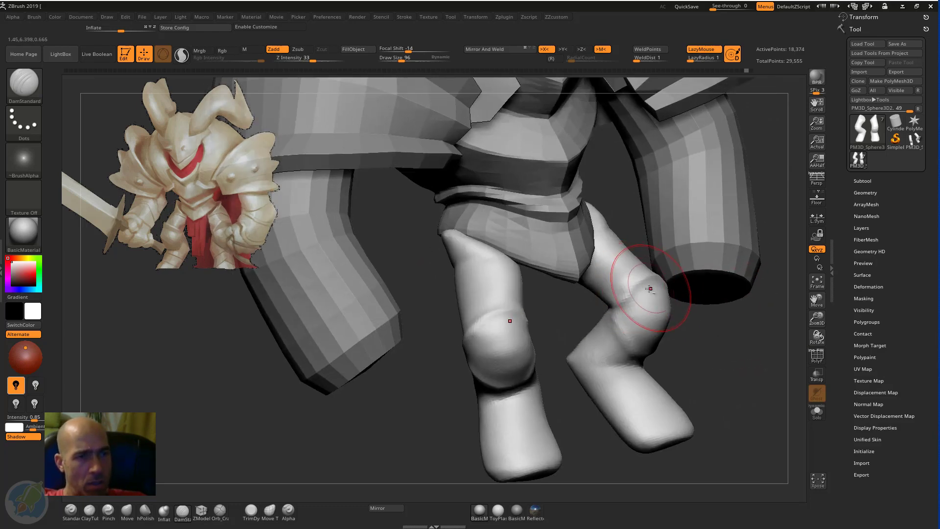
{"action": "right_click_drag", "start_coordinate": [715, 299], "coordinate": [640, 279]}
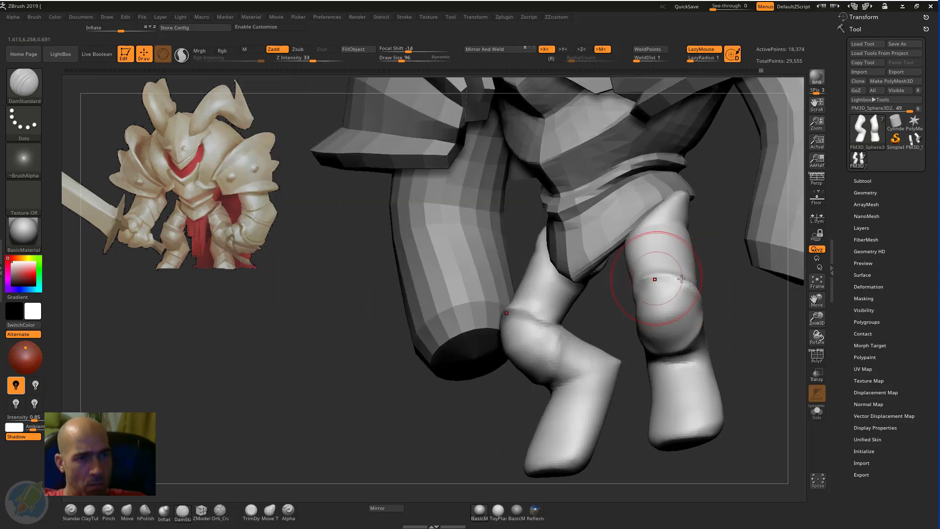
Pull the upper rims of both kneecaps outward with the Move brush at draw size 96
{"action": "key", "text": "b"}
{"action": "key", "text": "m"}
{"action": "key", "text": "v"}
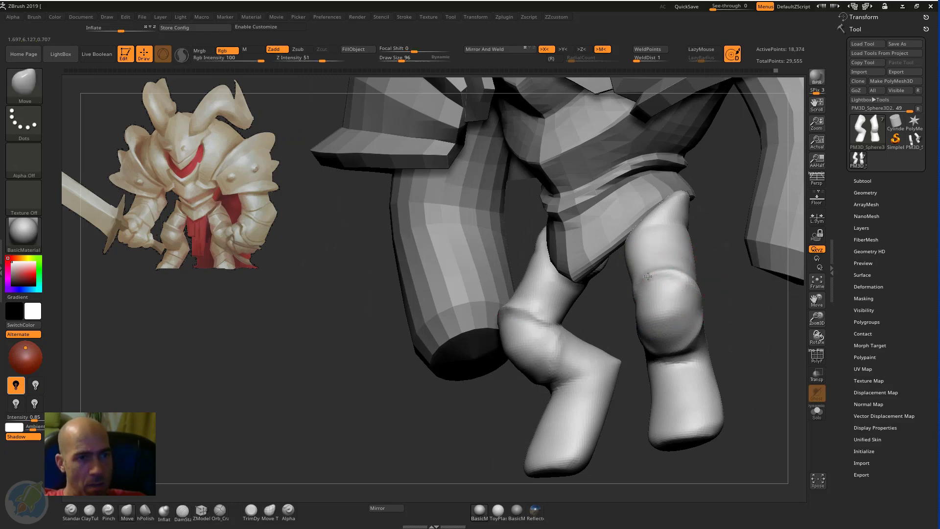
{"action": "right_click_drag", "start_coordinate": [682, 267], "coordinate": [648, 277]}
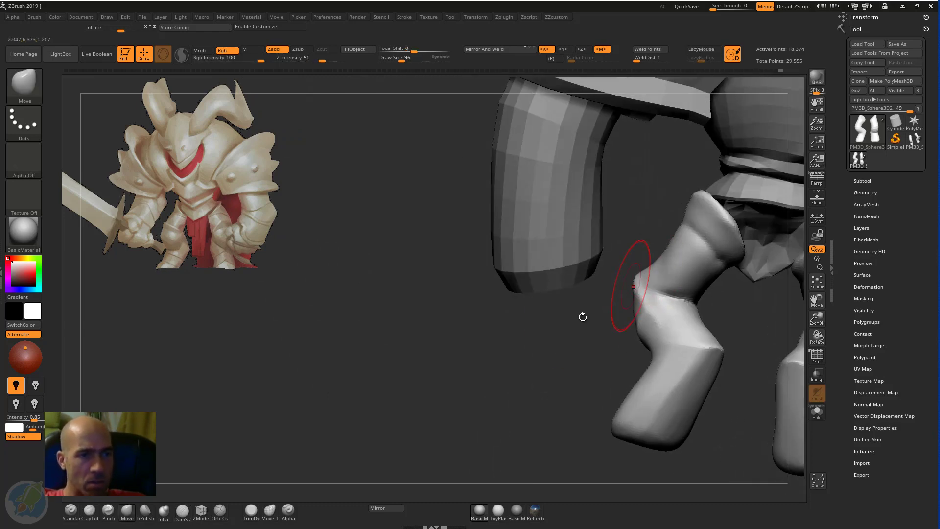
{"action": "mouse_move", "coordinate": [583, 317]}
{"action": "left_mouse_down"}
{"action": "mouse_move", "coordinate": [560, 340]}
{"action": "mouse_move", "coordinate": [594, 323]}
{"action": "left_mouse_up"}
Sharpen the raised rims above both kneecaps with the DamStandard brush at draw size 68
{"action": "key", "text": "b"}
{"action": "key", "text": "d"}
{"action": "key", "text": "s"}
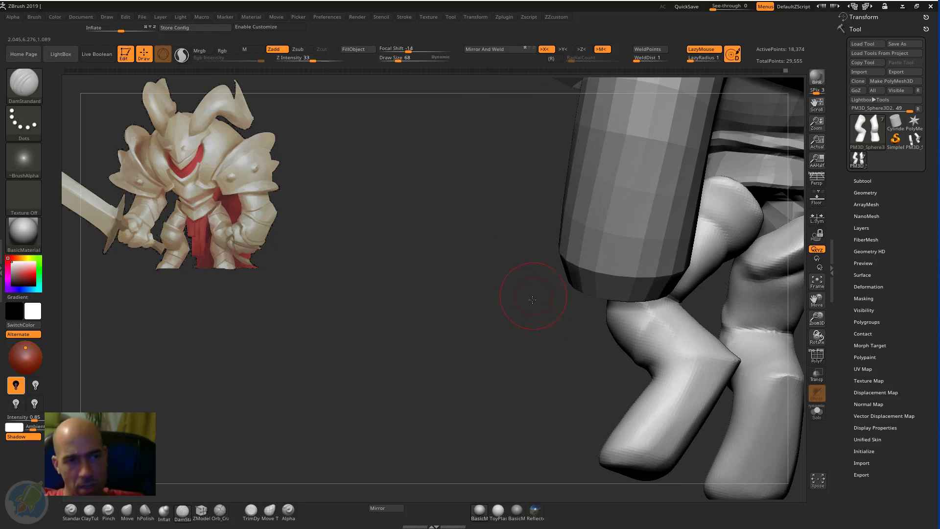
{"action": "left_click_drag", "start_coordinate": [533, 299], "coordinate": [601, 256]}
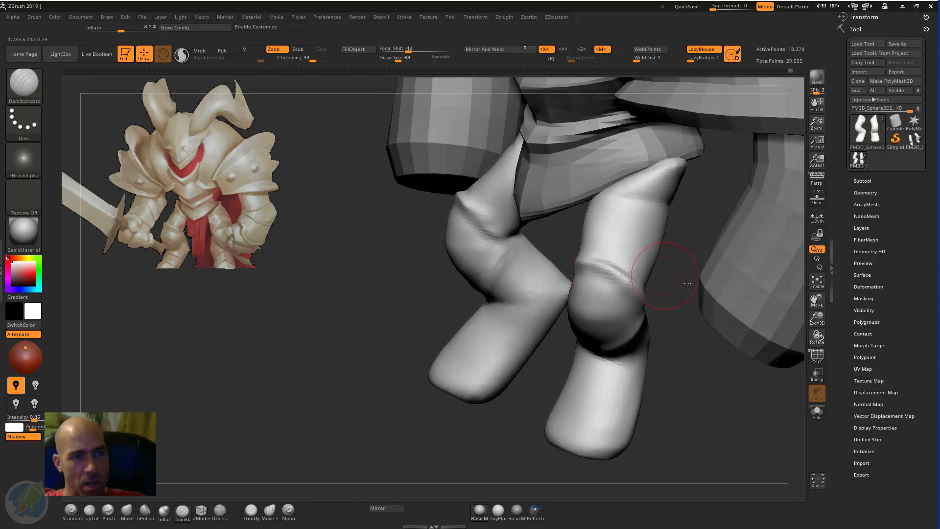
{"action": "left_click_drag", "start_coordinate": [687, 283], "coordinate": [596, 257]}
{"action": "left_click_drag", "start_coordinate": [541, 313], "coordinate": [529, 329]}
{"action": "mouse_move", "coordinate": [525, 287]}
{"action": "left_mouse_down"}
{"action": "mouse_move", "coordinate": [519, 294]}
{"action": "mouse_move", "coordinate": [447, 266]}
{"action": "mouse_move", "coordinate": [484, 259]}
{"action": "mouse_move", "coordinate": [484, 272]}
{"action": "mouse_move", "coordinate": [460, 280]}
{"action": "left_mouse_up"}
Smooth the outer lower sides of both kneecaps at draw size 68
{"action": "key", "text": "b"}
{"action": "key", "text": "s"}
{"action": "key", "text": "t"}
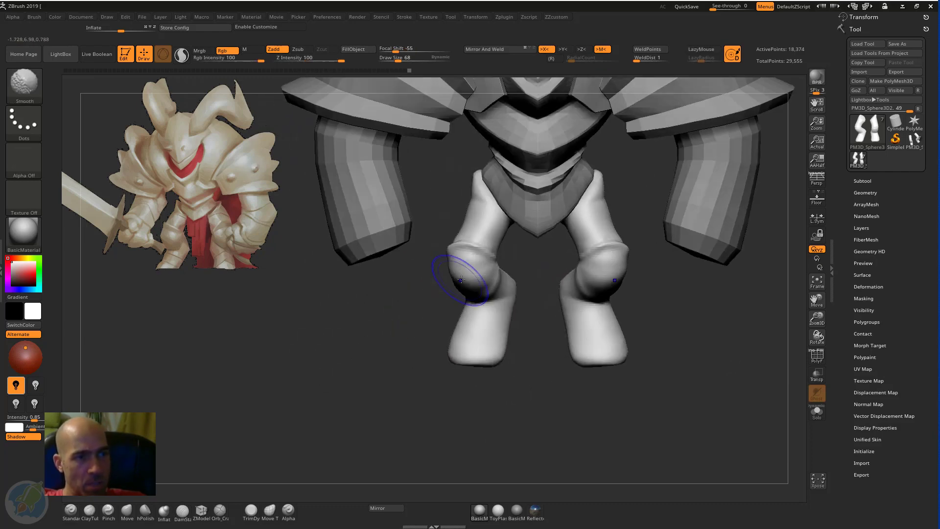
{"action": "left_click_drag", "start_coordinate": [377, 319], "coordinate": [191, 78], "text": "alt"}
{"action": "left_click_drag", "start_coordinate": [329, 312], "coordinate": [652, 277]}
Carve ankle creases around both lower legs with the DamStandard brush at draw size 68 to separate the feet
{"action": "mouse_move", "coordinate": [612, 328]}
{"action": "left_mouse_down", "text": "alt"}
{"action": "mouse_move", "coordinate": [610, 294]}
{"action": "mouse_move", "coordinate": [615, 337]}
{"action": "mouse_move", "coordinate": [531, 366]}
{"action": "mouse_move", "coordinate": [509, 320]}
{"action": "mouse_move", "coordinate": [535, 374]}
{"action": "mouse_move", "coordinate": [519, 391]}
{"action": "mouse_move", "coordinate": [519, 364]}
{"action": "mouse_move", "coordinate": [522, 387]}
{"action": "left_mouse_up", "text": "alt"}
{"action": "key", "text": "b"}
{"action": "key", "text": "d"}
{"action": "key", "text": "s"}
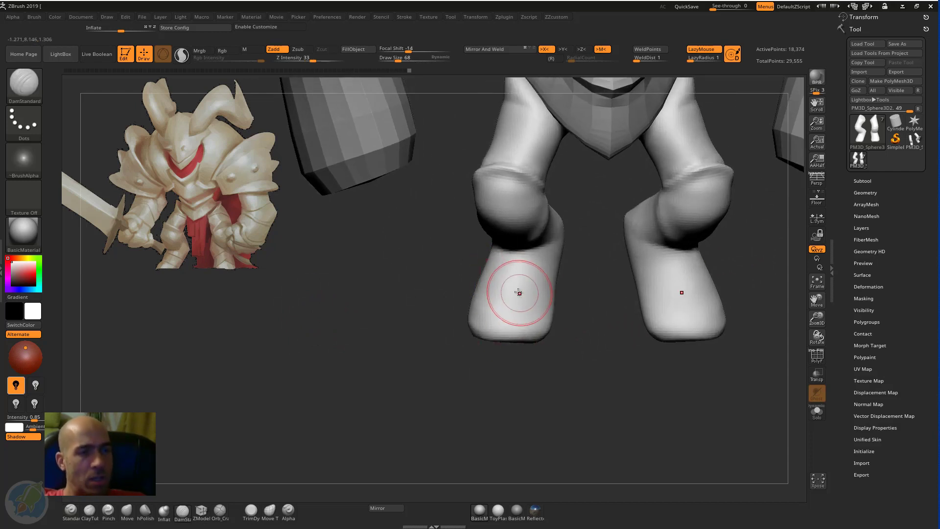
{"action": "left_click_drag", "start_coordinate": [567, 318], "coordinate": [535, 307]}
{"action": "left_click_drag", "start_coordinate": [570, 336], "coordinate": [514, 289]}
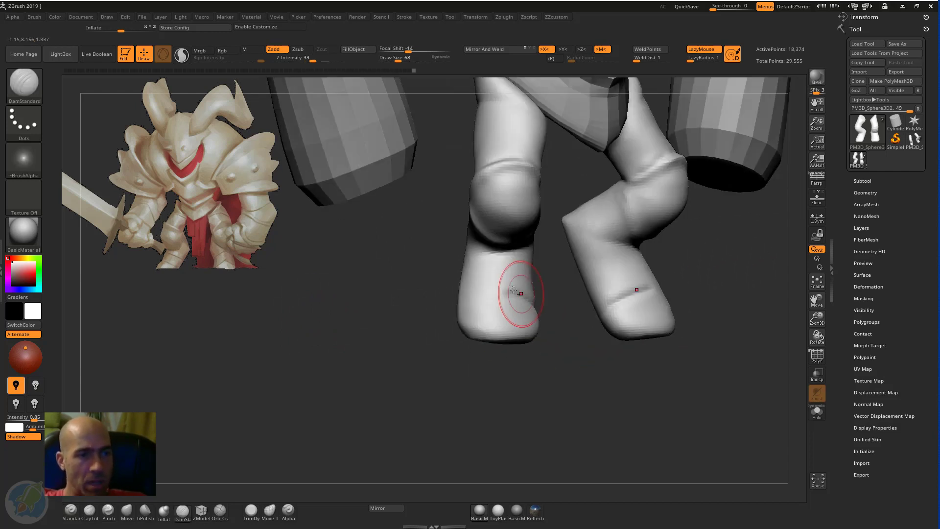
{"action": "mouse_move", "coordinate": [445, 314]}
{"action": "left_mouse_down"}
{"action": "mouse_move", "coordinate": [557, 360]}
{"action": "mouse_move", "coordinate": [603, 280]}
{"action": "left_mouse_up"}
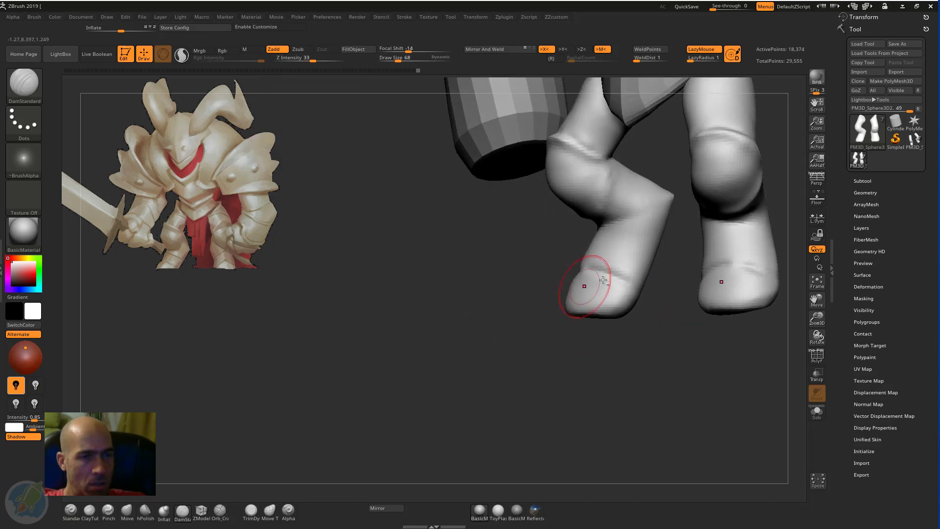
{"action": "left_click_drag", "start_coordinate": [663, 332], "coordinate": [556, 294]}
Reshape the feet and heels from the side with the Move brush, enlarging the draw size to 108
{"action": "key", "text": "b"}
{"action": "key", "text": "m"}
{"action": "key", "text": "v"}
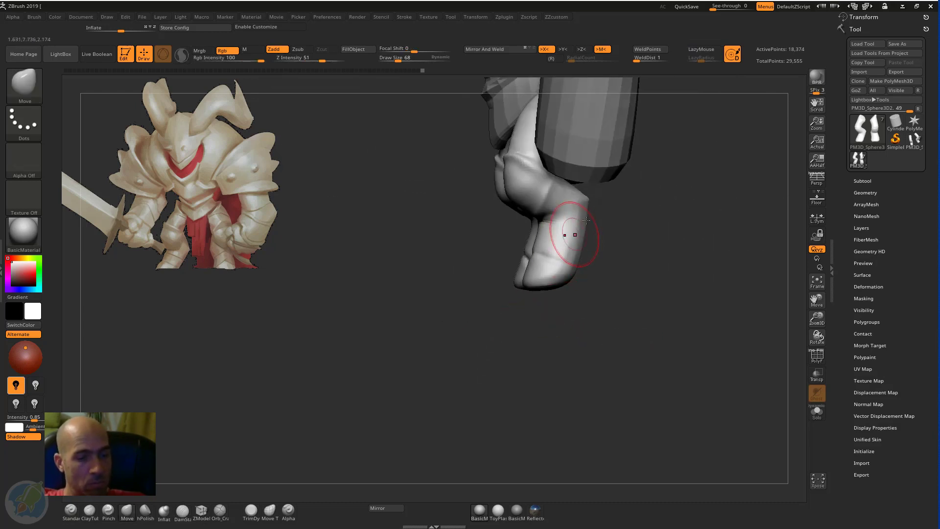
{"action": "left_click_drag", "start_coordinate": [600, 273], "coordinate": [574, 274]}
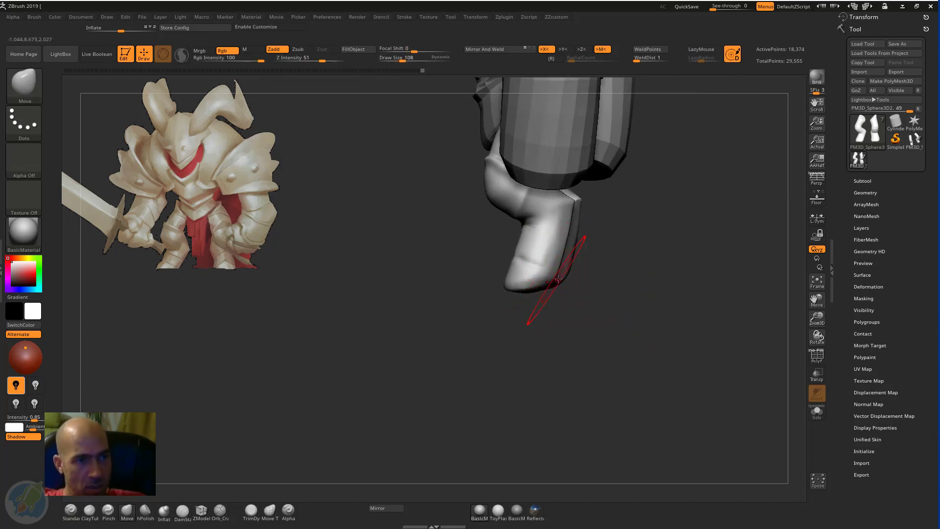
{"action": "left_click_drag", "start_coordinate": [599, 228], "coordinate": [612, 421]}
{"action": "left_click_drag", "start_coordinate": [607, 360], "coordinate": [655, 344]}
{"action": "key", "text": "w"}
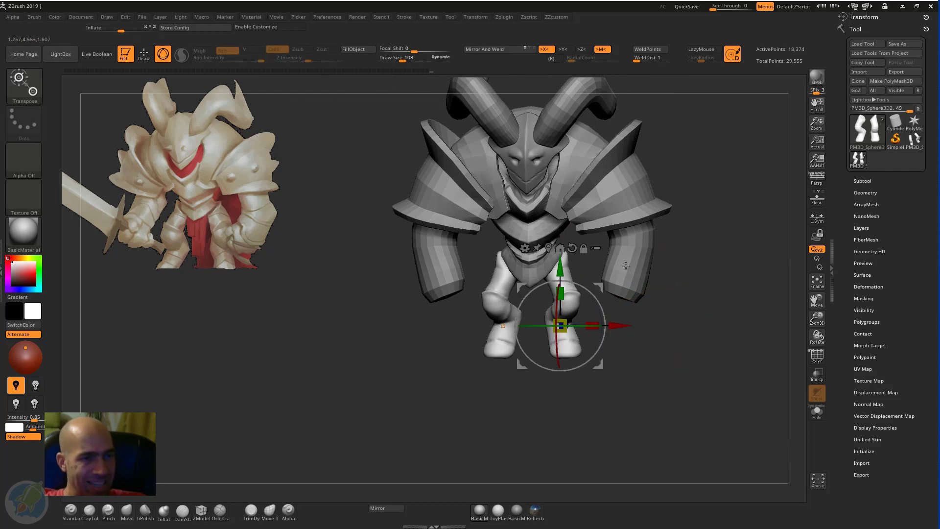
{"action": "left_click_drag", "start_coordinate": [626, 265], "coordinate": [702, 284]}
{"action": "left_click_drag", "start_coordinate": [600, 285], "coordinate": [599, 233], "text": "alt"}
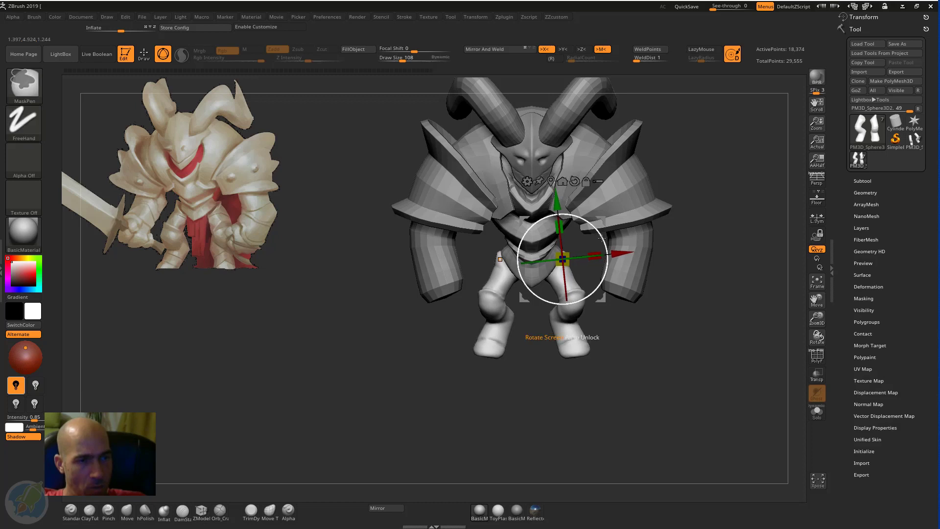
{"action": "key", "text": "ctrl+z"}
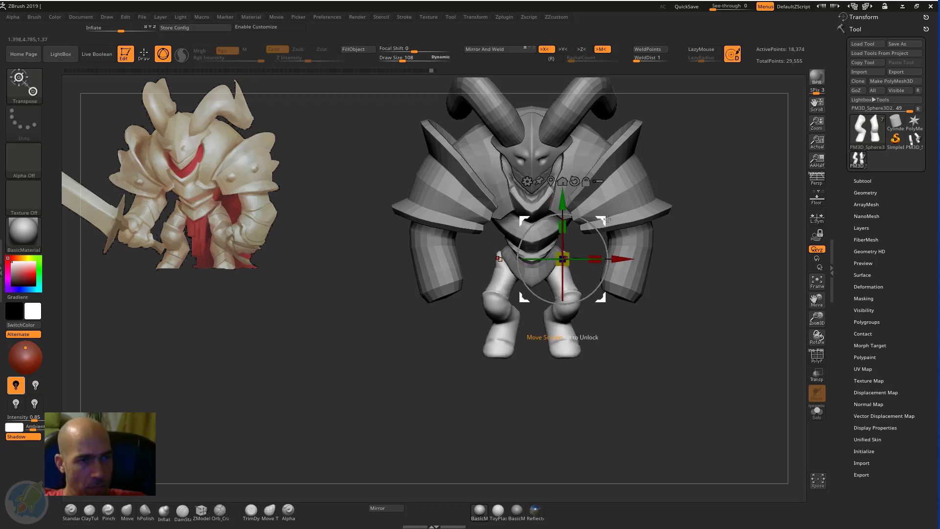
{"action": "left_click_drag", "start_coordinate": [603, 221], "coordinate": [612, 293], "text": "alt"}
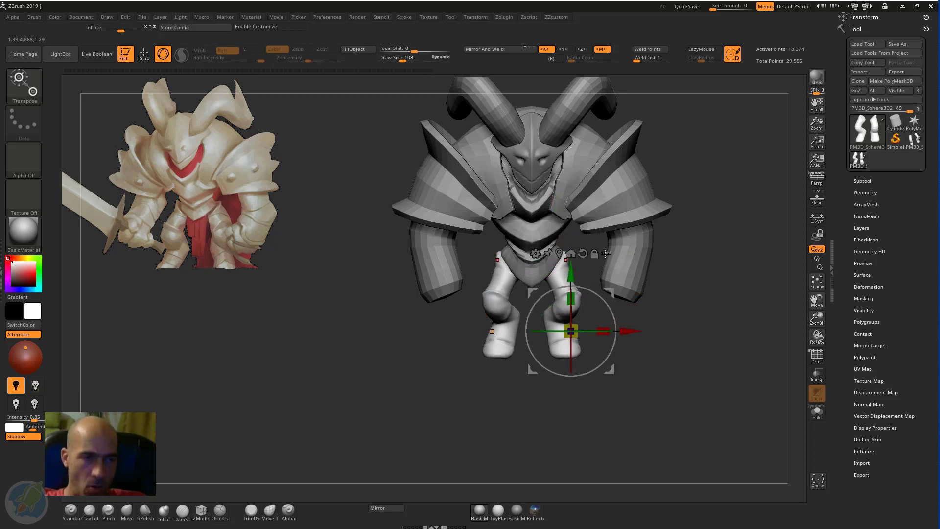
{"action": "key", "text": "q"}
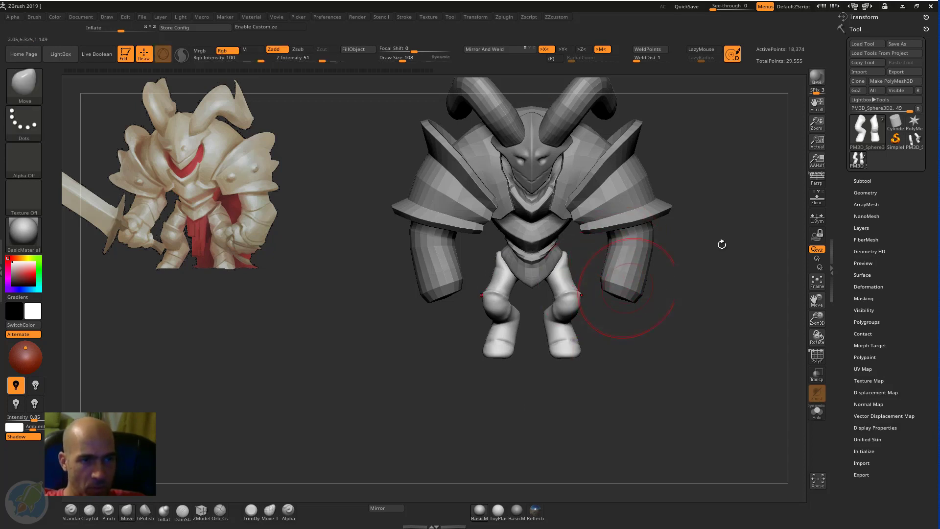
Place the transform gizmo at the hip and rotate both legs symmetrically outward to widen the stance
{"action": "mouse_move", "coordinate": [722, 244]}
{"action": "left_mouse_down"}
{"action": "mouse_move", "coordinate": [675, 255]}
{"action": "mouse_move", "coordinate": [603, 250]}
{"action": "left_mouse_up"}
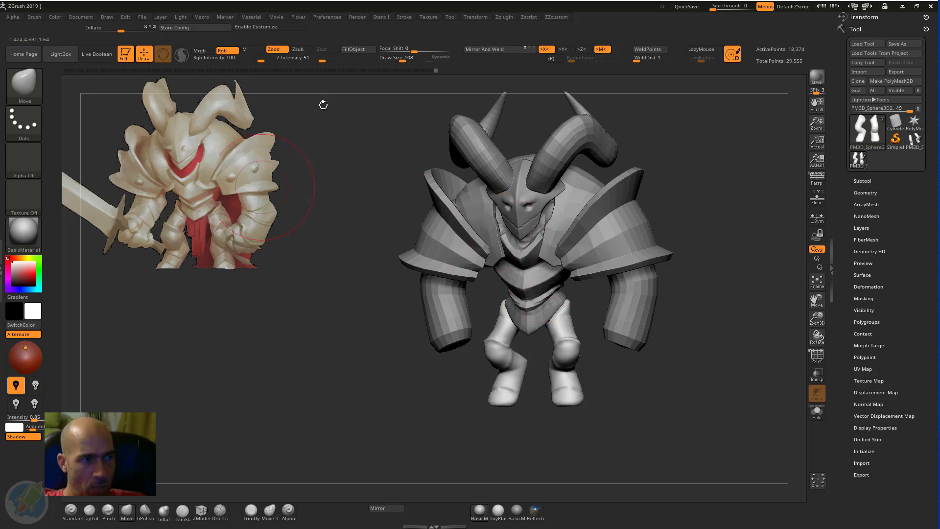
{"action": "key", "text": "w"}
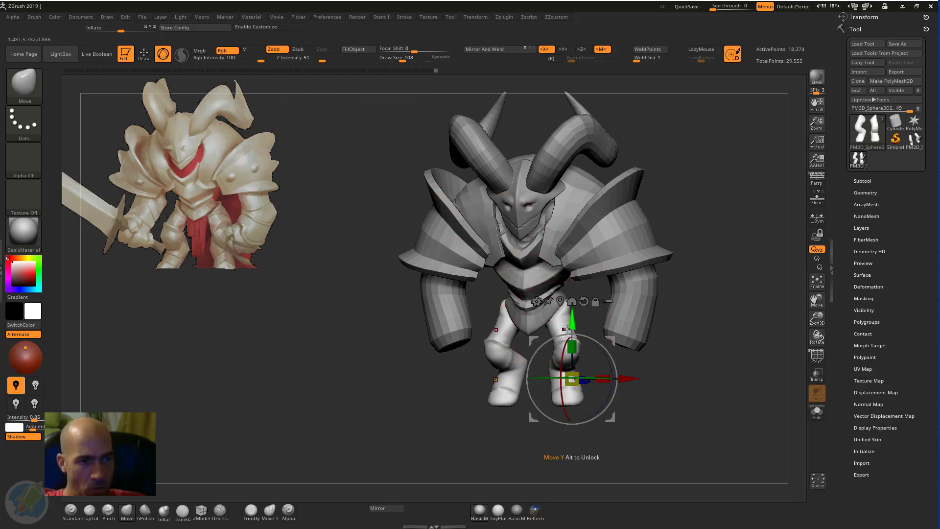
{"action": "left_click_drag", "start_coordinate": [666, 354], "coordinate": [607, 263]}
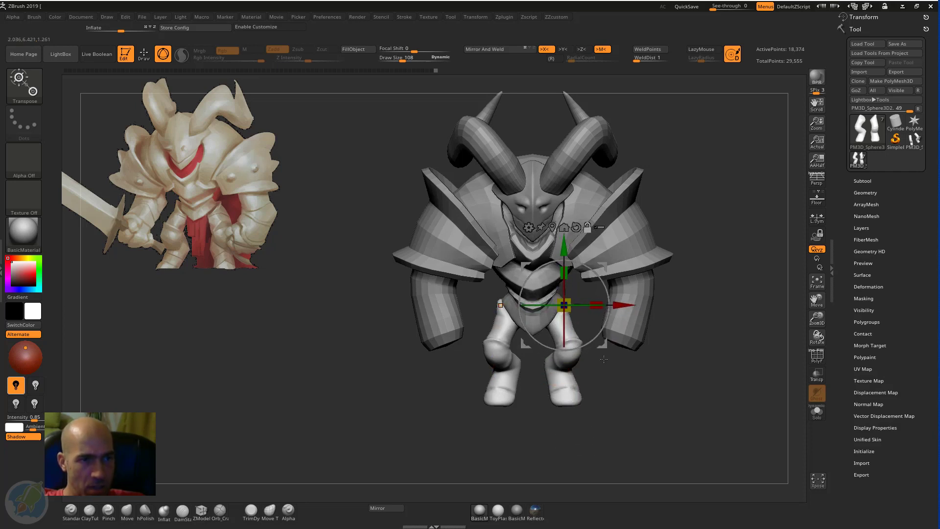
{"action": "left_click", "coordinate": [500, 305]}
{"action": "left_click", "coordinate": [563, 306]}
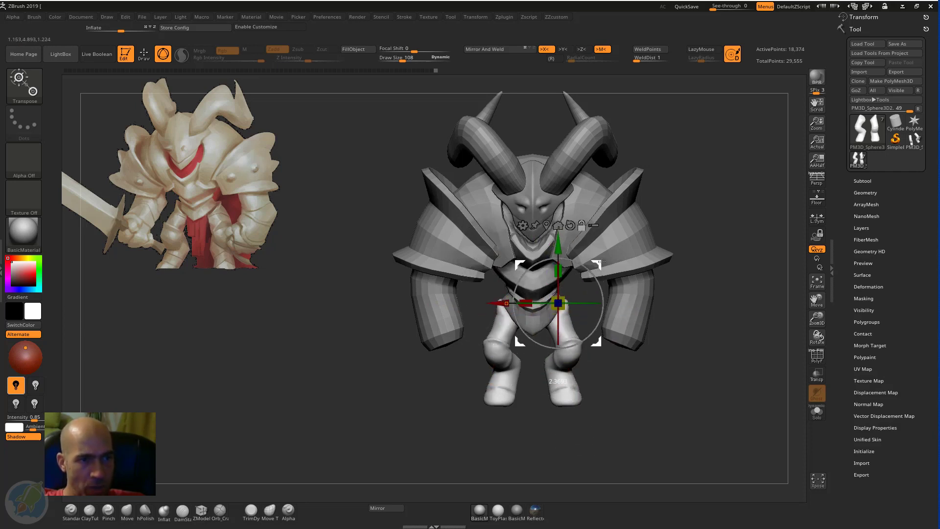
{"action": "left_click_drag", "start_coordinate": [601, 286], "coordinate": [603, 276]}
{"action": "key", "text": "q"}
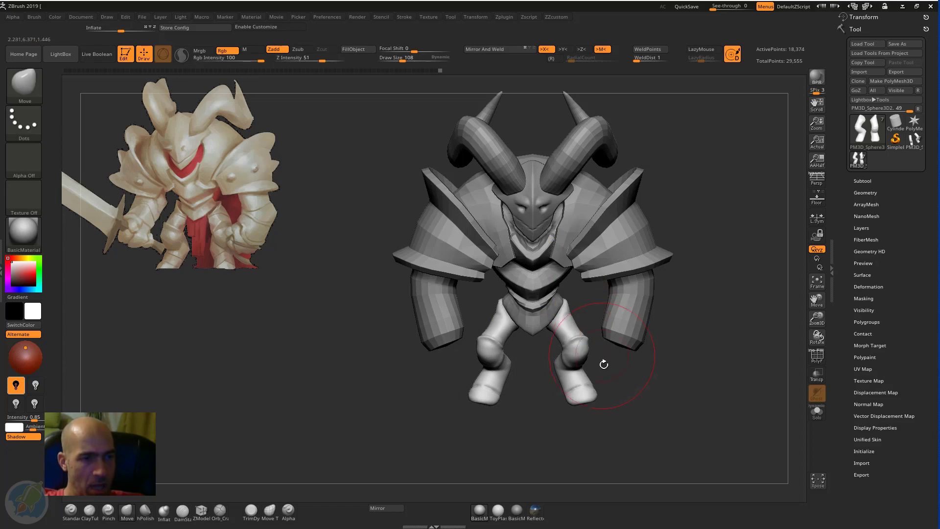
Reshape the lower legs and feet from the side with the Move brush at draw size 108, checking against the reference
{"action": "mouse_move", "coordinate": [614, 381]}
{"action": "left_mouse_down", "text": "alt"}
{"action": "mouse_move", "coordinate": [611, 330]}
{"action": "mouse_move", "coordinate": [594, 353]}
{"action": "mouse_move", "coordinate": [616, 361]}
{"action": "left_mouse_up", "text": "alt"}
{"action": "mouse_move", "coordinate": [706, 391]}
{"action": "left_mouse_down", "text": "alt"}
{"action": "mouse_move", "coordinate": [697, 338]}
{"action": "mouse_move", "coordinate": [681, 364]}
{"action": "left_mouse_up", "text": "alt"}
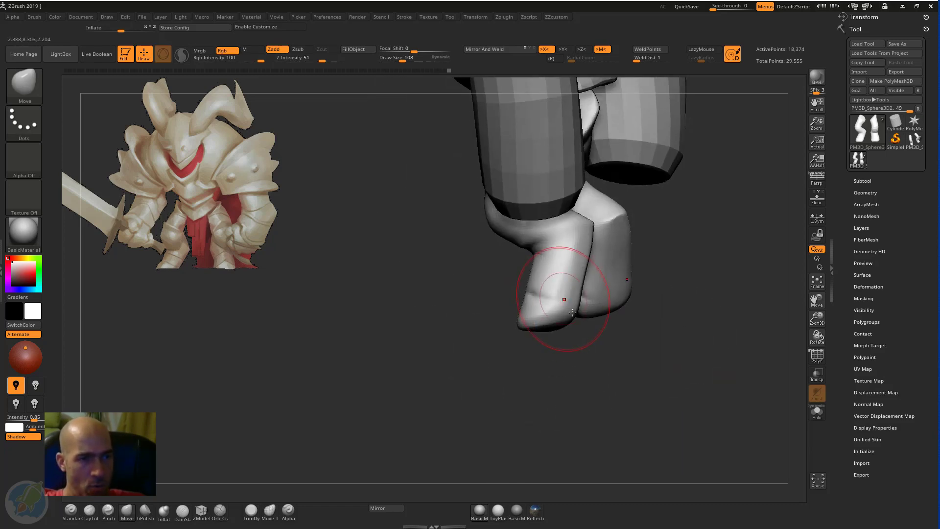
{"action": "mouse_move", "coordinate": [676, 283]}
{"action": "left_mouse_down"}
{"action": "mouse_move", "coordinate": [584, 270]}
{"action": "mouse_move", "coordinate": [609, 237]}
{"action": "mouse_move", "coordinate": [586, 303]}
{"action": "mouse_move", "coordinate": [608, 314]}
{"action": "left_mouse_up"}
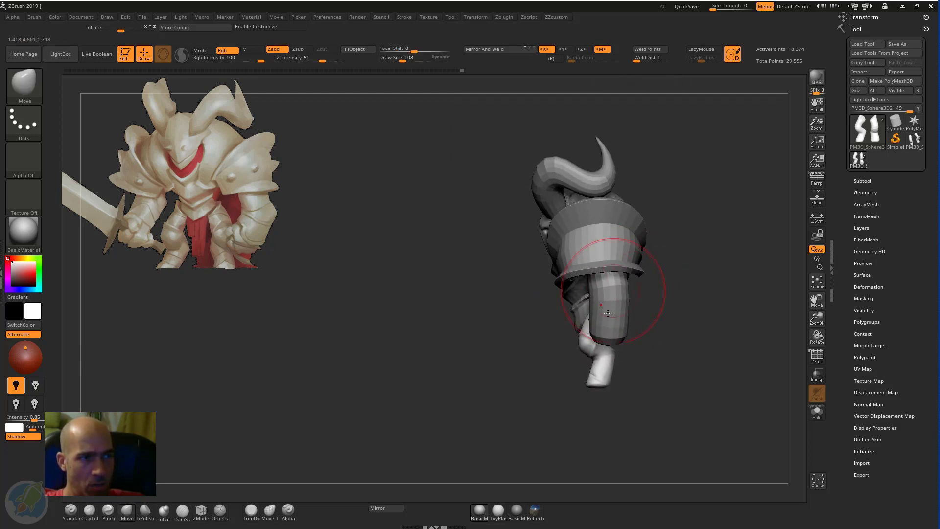
{"action": "mouse_move", "coordinate": [695, 290]}
{"action": "left_mouse_down"}
{"action": "mouse_move", "coordinate": [731, 273]}
{"action": "mouse_move", "coordinate": [705, 276]}
{"action": "left_mouse_up"}
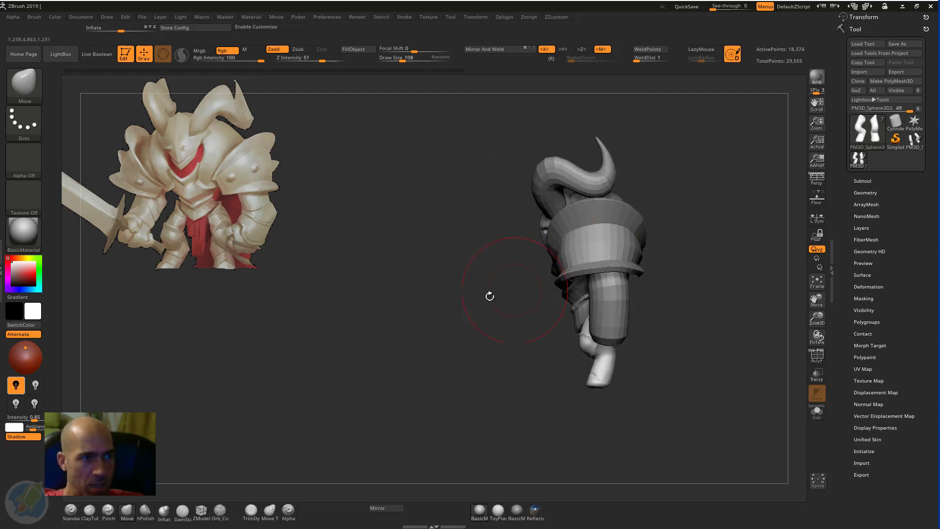
{"action": "left_click_drag", "start_coordinate": [490, 294], "coordinate": [225, 164]}
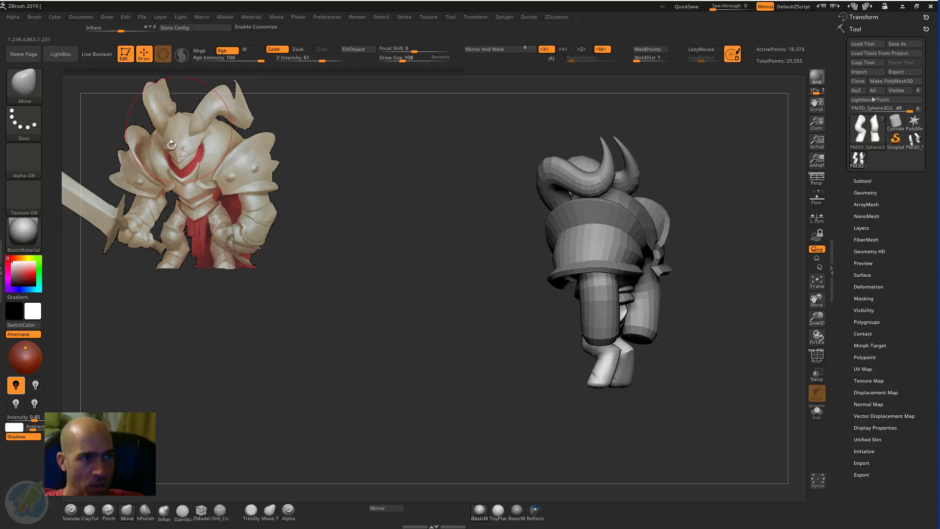
Adjust the outline of the feet and lower legs from the front with the Move brush at draw size 108
{"action": "mouse_move", "coordinate": [454, 310]}
{"action": "left_mouse_down"}
{"action": "mouse_move", "coordinate": [714, 252]}
{"action": "mouse_move", "coordinate": [643, 312]}
{"action": "left_mouse_up"}
{"action": "left_click_drag", "start_coordinate": [573, 401], "coordinate": [568, 357], "text": "alt"}
{"action": "mouse_move", "coordinate": [489, 392]}
{"action": "left_mouse_down"}
{"action": "mouse_move", "coordinate": [613, 362]}
{"action": "mouse_move", "coordinate": [563, 357]}
{"action": "left_mouse_up"}
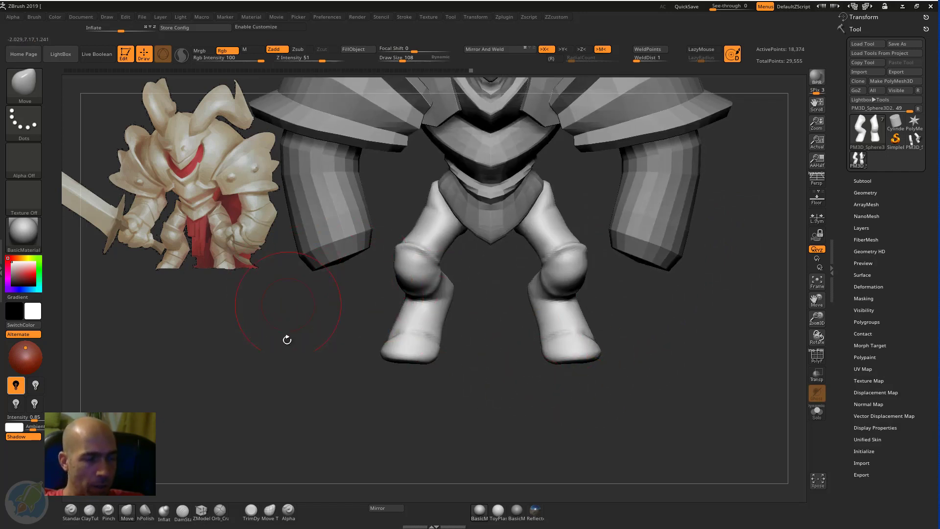
{"action": "mouse_move", "coordinate": [286, 338]}
{"action": "left_mouse_down"}
{"action": "mouse_move", "coordinate": [451, 410]}
{"action": "mouse_move", "coordinate": [465, 369]}
{"action": "mouse_move", "coordinate": [516, 378]}
{"action": "mouse_move", "coordinate": [504, 361]}
{"action": "mouse_move", "coordinate": [458, 357]}
{"action": "mouse_move", "coordinate": [485, 339]}
{"action": "mouse_move", "coordinate": [458, 337]}
{"action": "mouse_move", "coordinate": [506, 353]}
{"action": "mouse_move", "coordinate": [512, 338]}
{"action": "mouse_move", "coordinate": [546, 345]}
{"action": "left_mouse_up"}
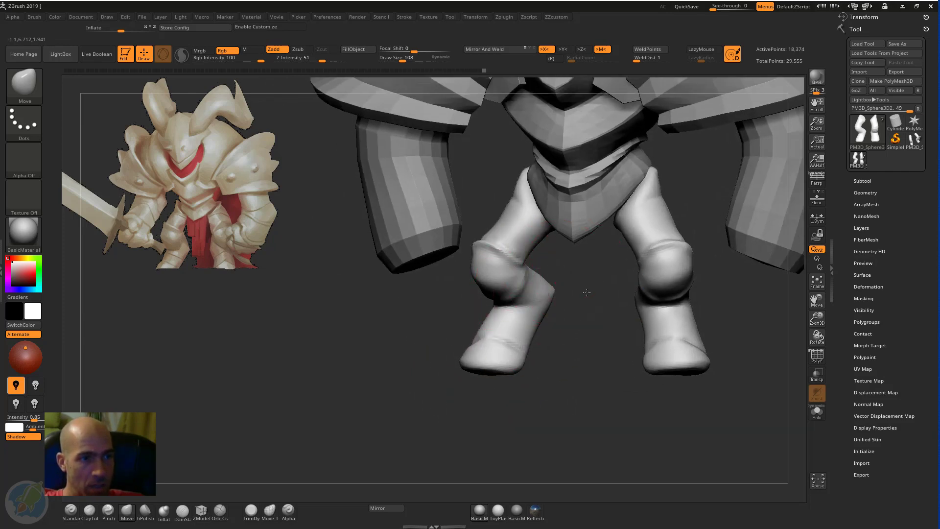
Refine the thighs above the kneecaps from angled views with the Move brush at draw size 108
{"action": "left_click_drag", "start_coordinate": [586, 294], "coordinate": [582, 274], "text": "alt"}
{"action": "mouse_move", "coordinate": [556, 218]}
{"action": "left_mouse_down"}
{"action": "mouse_move", "coordinate": [548, 221]}
{"action": "mouse_move", "coordinate": [578, 210]}
{"action": "mouse_move", "coordinate": [552, 212]}
{"action": "mouse_move", "coordinate": [612, 213]}
{"action": "mouse_move", "coordinate": [588, 205]}
{"action": "left_mouse_up"}
{"action": "mouse_move", "coordinate": [632, 125]}
{"action": "left_mouse_down"}
{"action": "mouse_move", "coordinate": [623, 118]}
{"action": "mouse_move", "coordinate": [710, 129]}
{"action": "left_mouse_up"}
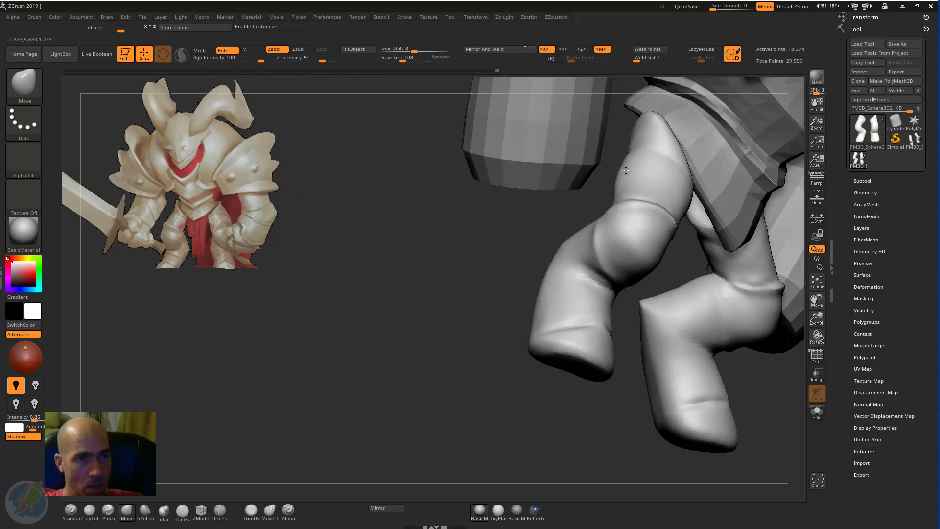
{"action": "left_click_drag", "start_coordinate": [623, 190], "coordinate": [610, 194]}
{"action": "mouse_move", "coordinate": [461, 343]}
{"action": "left_mouse_down", "text": "alt"}
{"action": "mouse_move", "coordinate": [452, 297]}
{"action": "mouse_move", "coordinate": [477, 283]}
{"action": "mouse_move", "coordinate": [512, 319]}
{"action": "mouse_move", "coordinate": [593, 238]}
{"action": "left_mouse_up", "text": "alt"}
Tighten the creases beneath the kneecaps with the Pinch brush
{"action": "key", "text": "b"}
{"action": "key", "text": "p"}
{"action": "key", "text": "i"}
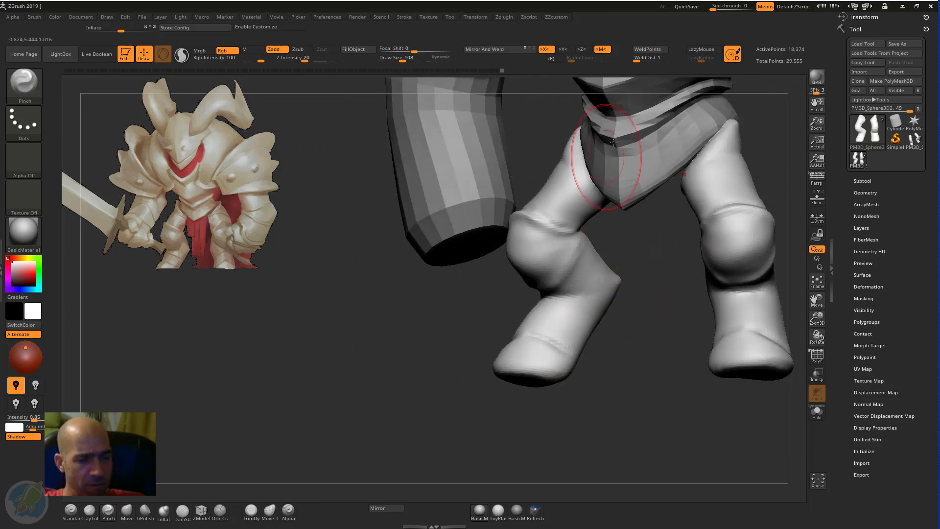
{"action": "left_click_drag", "start_coordinate": [557, 297], "coordinate": [593, 286]}
{"action": "mouse_move", "coordinate": [618, 331]}
{"action": "left_mouse_down"}
{"action": "mouse_move", "coordinate": [651, 345]}
{"action": "mouse_move", "coordinate": [543, 311]}
{"action": "mouse_move", "coordinate": [456, 313]}
{"action": "mouse_move", "coordinate": [403, 184]}
{"action": "left_mouse_up"}
Add volume to the legs with the Inflat brush at draw size 76
{"action": "key", "text": "b"}
{"action": "key", "text": "m"}
{"action": "key", "text": "v"}
{"action": "key", "text": "b"}
{"action": "key", "text": "i"}
{"action": "key", "text": "n"}
{"action": "mouse_move", "coordinate": [554, 330]}
{"action": "left_mouse_down"}
{"action": "mouse_move", "coordinate": [567, 281]}
{"action": "mouse_move", "coordinate": [521, 323]}
{"action": "mouse_move", "coordinate": [350, 315]}
{"action": "left_mouse_up"}
{"action": "mouse_move", "coordinate": [594, 242]}
{"action": "left_mouse_down"}
{"action": "mouse_move", "coordinate": [650, 243]}
{"action": "mouse_move", "coordinate": [600, 233]}
{"action": "left_mouse_up"}
{"action": "mouse_move", "coordinate": [601, 233]}
{"action": "left_mouse_down", "text": "shift"}
{"action": "mouse_move", "coordinate": [598, 216]}
{"action": "mouse_move", "coordinate": [565, 266]}
{"action": "left_mouse_up", "text": "shift"}
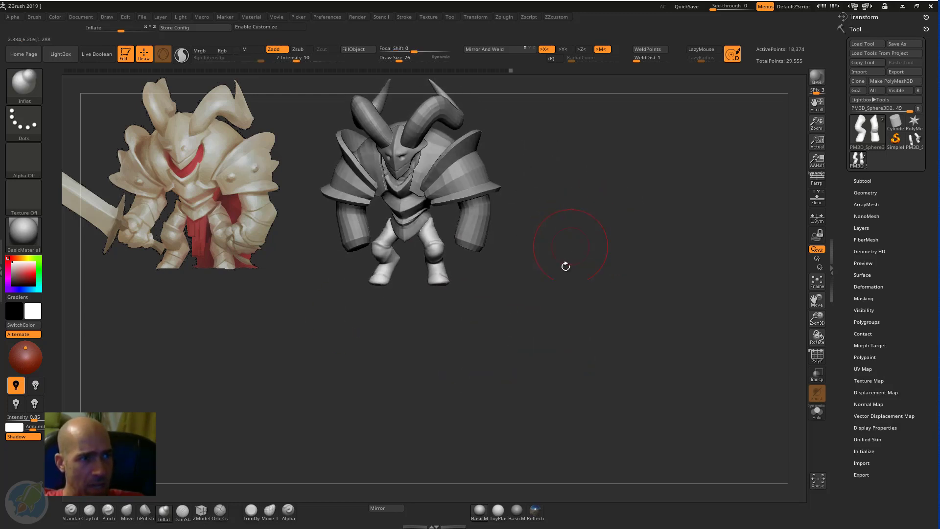
Turn on perspective and compare the whole figure's proportions with the reference image
{"action": "left_click_drag", "start_coordinate": [368, 317], "coordinate": [366, 311]}
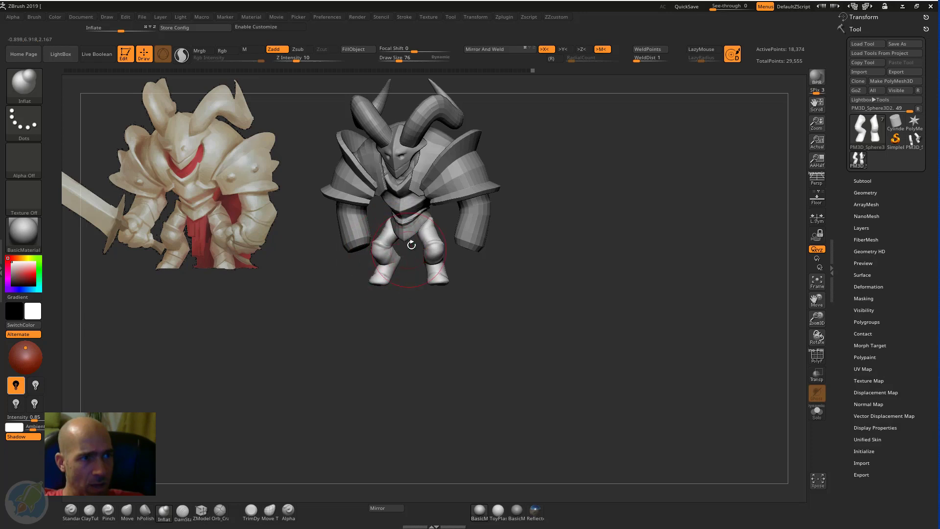
{"action": "mouse_move", "coordinate": [539, 166]}
{"action": "left_mouse_down"}
{"action": "mouse_move", "coordinate": [553, 163]}
{"action": "mouse_move", "coordinate": [543, 165]}
{"action": "left_mouse_up"}
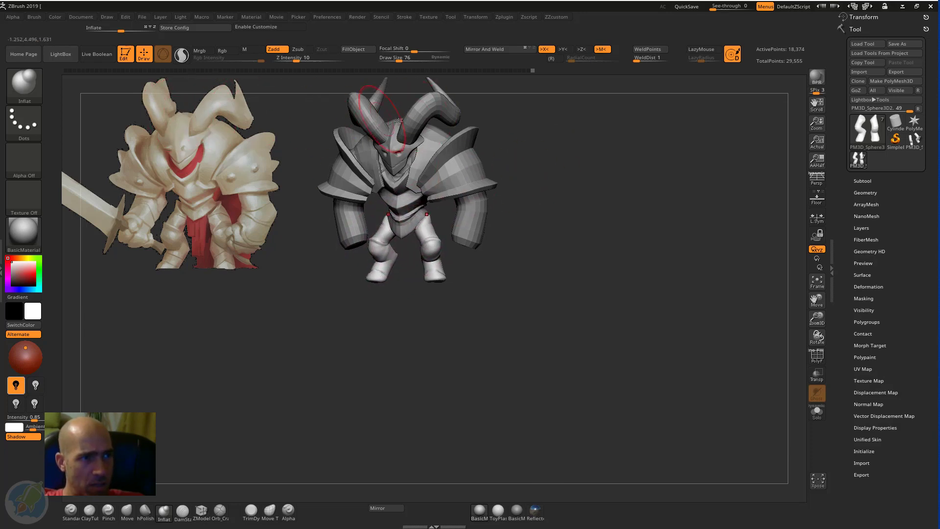
{"action": "key", "text": "p"}
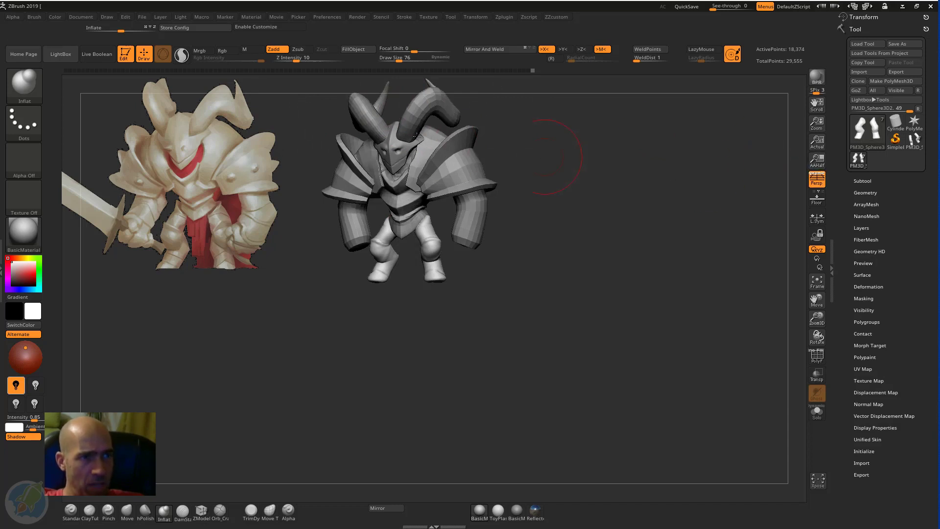
{"action": "left_click_drag", "start_coordinate": [549, 142], "coordinate": [554, 144]}
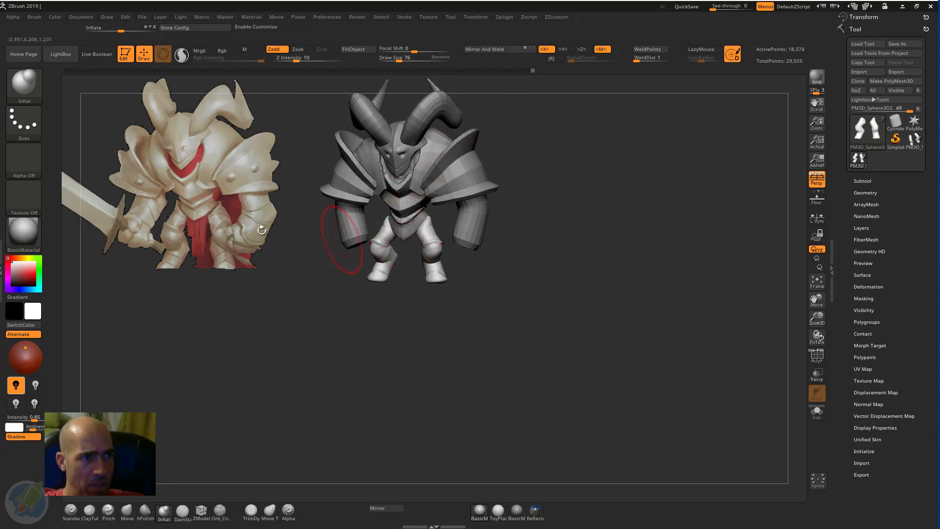
Adjust the waist armor and the outer rims of the shoulder pads with the Move brush at draw size 76
{"action": "left_click", "coordinate": [402, 242], "text": "alt"}
{"action": "key", "text": "b"}
{"action": "key", "text": "m"}
{"action": "key", "text": "v"}
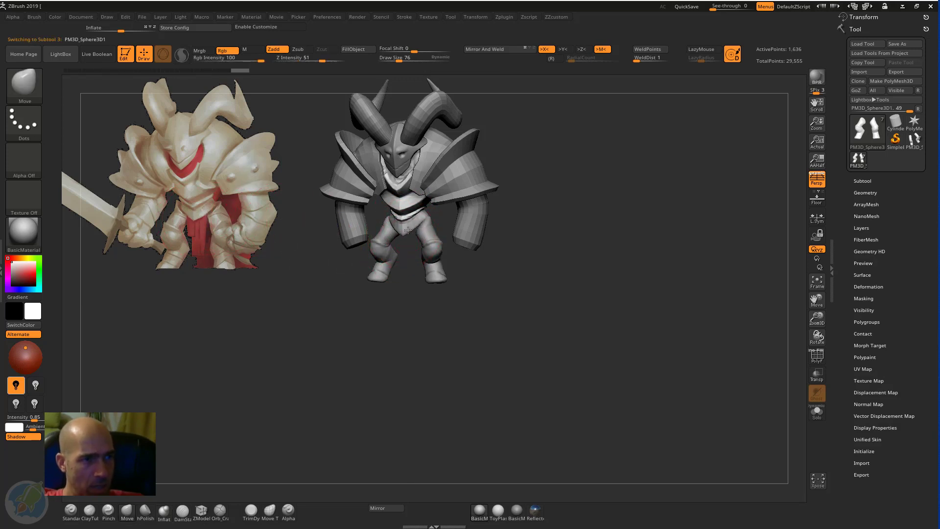
{"action": "left_click_drag", "start_coordinate": [416, 225], "coordinate": [411, 182]}
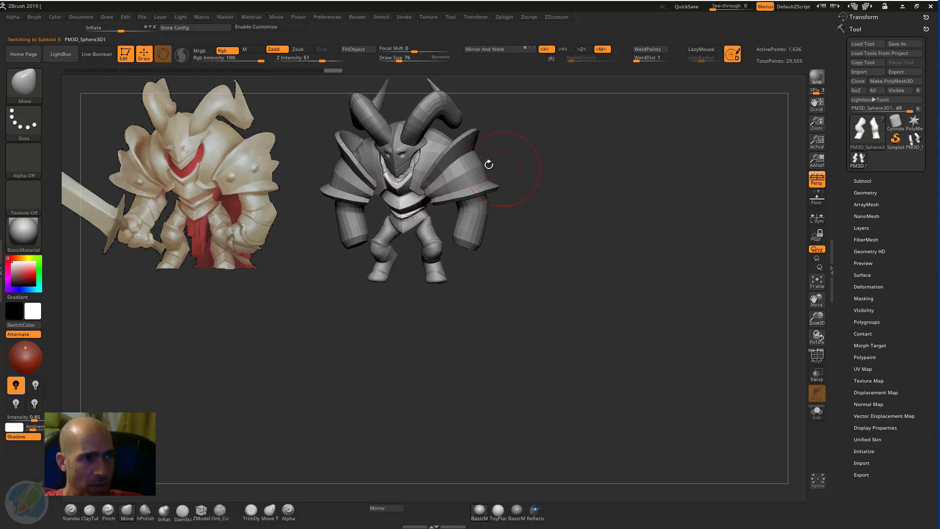
{"action": "left_click", "coordinate": [461, 148], "text": "alt"}
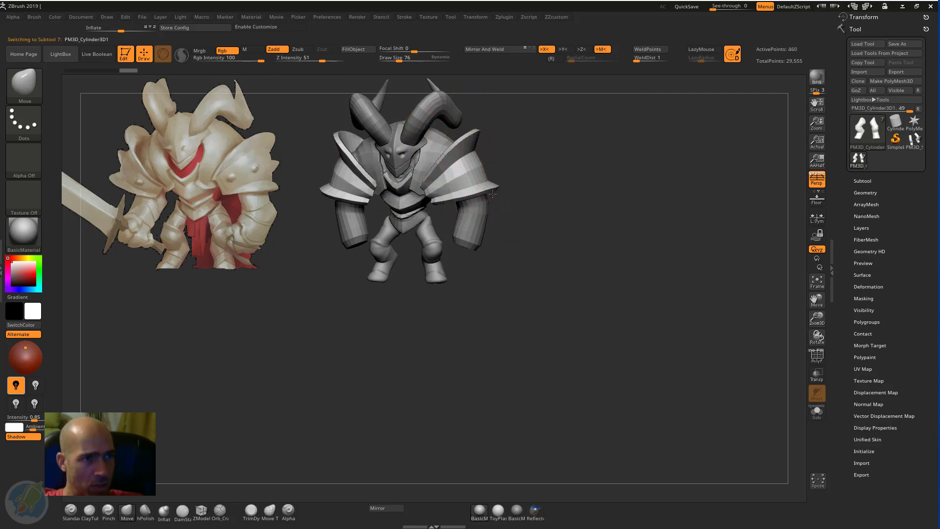
{"action": "left_click_drag", "start_coordinate": [492, 194], "coordinate": [494, 186]}
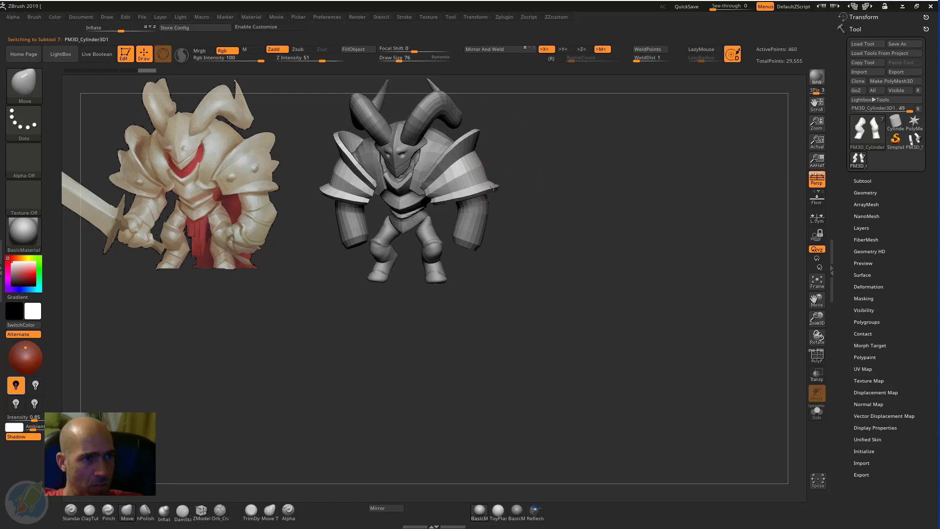
Select the arms and reshape the forearms symmetrically with the Move brush at draw size 76, bending them inward
{"action": "left_click", "coordinate": [476, 224], "text": "alt"}
{"action": "mouse_move", "coordinate": [515, 218]}
{"action": "left_mouse_down", "text": "alt"}
{"action": "mouse_move", "coordinate": [502, 239]}
{"action": "mouse_move", "coordinate": [453, 254]}
{"action": "mouse_move", "coordinate": [492, 251]}
{"action": "left_mouse_up", "text": "alt"}
{"action": "mouse_move", "coordinate": [519, 244]}
{"action": "left_mouse_down"}
{"action": "mouse_move", "coordinate": [482, 243]}
{"action": "mouse_move", "coordinate": [511, 243]}
{"action": "left_mouse_up"}
{"action": "left_click_drag", "start_coordinate": [531, 249], "coordinate": [564, 252]}
{"action": "left_click_drag", "start_coordinate": [476, 274], "coordinate": [482, 264]}
{"action": "mouse_move", "coordinate": [541, 257]}
{"action": "left_mouse_down"}
{"action": "mouse_move", "coordinate": [575, 239]}
{"action": "mouse_move", "coordinate": [536, 245]}
{"action": "left_mouse_up"}
{"action": "left_click_drag", "start_coordinate": [472, 279], "coordinate": [469, 274]}
{"action": "left_click_drag", "start_coordinate": [556, 279], "coordinate": [531, 293]}
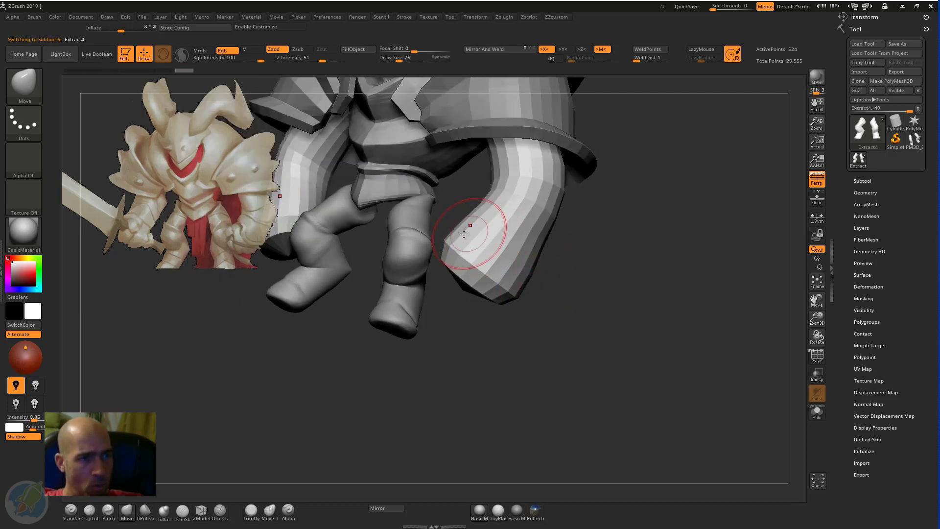
Refine the elbows and wrist ends of both arms from the back, side and front with the Move brush
{"action": "left_click_drag", "start_coordinate": [601, 224], "coordinate": [478, 216]}
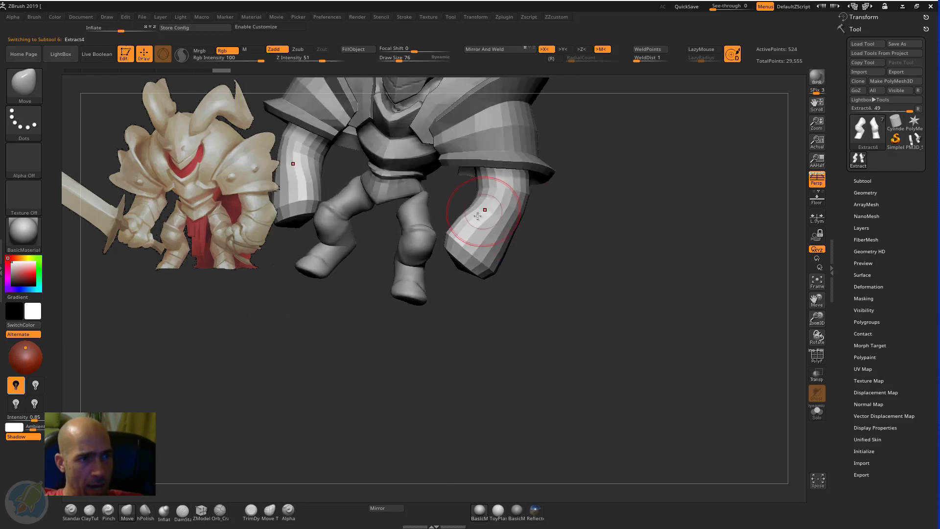
{"action": "left_click_drag", "start_coordinate": [585, 222], "coordinate": [545, 222]}
{"action": "right_click_drag", "start_coordinate": [496, 215], "coordinate": [481, 205]}
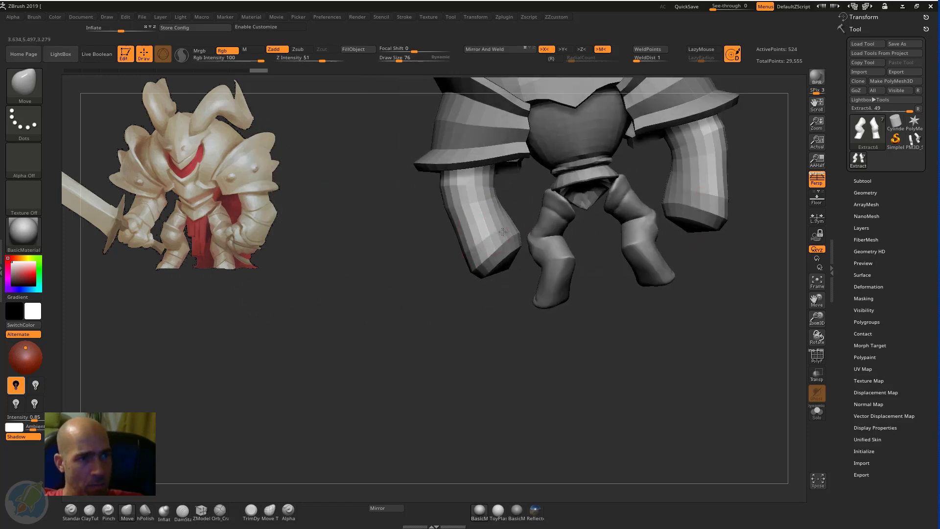
{"action": "mouse_move", "coordinate": [448, 234]}
{"action": "right_mouse_down"}
{"action": "mouse_move", "coordinate": [560, 201]}
{"action": "mouse_move", "coordinate": [558, 237]}
{"action": "mouse_move", "coordinate": [525, 216]}
{"action": "mouse_move", "coordinate": [536, 227]}
{"action": "mouse_move", "coordinate": [555, 212]}
{"action": "mouse_move", "coordinate": [583, 226]}
{"action": "mouse_move", "coordinate": [600, 212]}
{"action": "mouse_move", "coordinate": [604, 254]}
{"action": "mouse_move", "coordinate": [592, 302]}
{"action": "mouse_move", "coordinate": [550, 266]}
{"action": "mouse_move", "coordinate": [499, 277]}
{"action": "mouse_move", "coordinate": [541, 287]}
{"action": "right_mouse_up"}
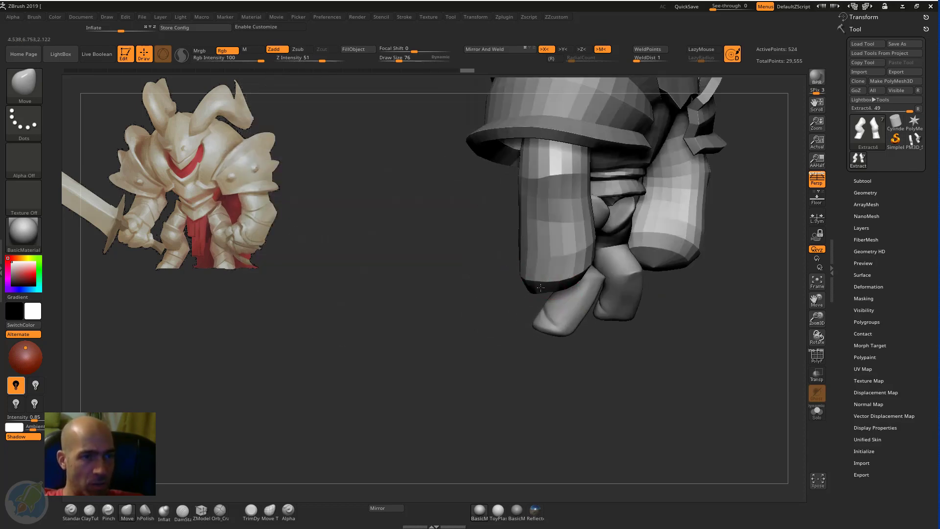
{"action": "mouse_move", "coordinate": [434, 327]}
{"action": "right_mouse_down"}
{"action": "mouse_move", "coordinate": [569, 280]}
{"action": "mouse_move", "coordinate": [533, 272]}
{"action": "mouse_move", "coordinate": [517, 297]}
{"action": "right_mouse_up"}
{"action": "mouse_move", "coordinate": [561, 265]}
{"action": "right_mouse_down"}
{"action": "mouse_move", "coordinate": [554, 294]}
{"action": "mouse_move", "coordinate": [472, 273]}
{"action": "right_mouse_up"}
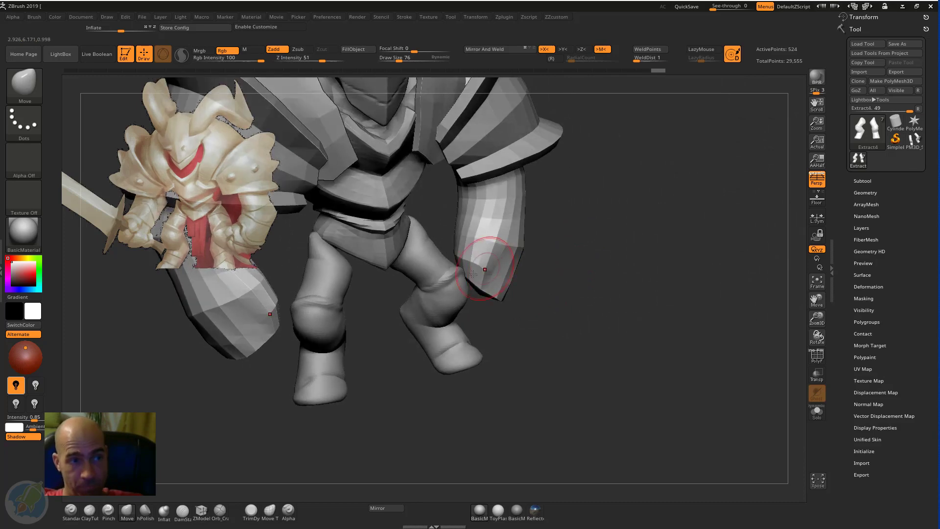
{"action": "mouse_move", "coordinate": [630, 264]}
{"action": "right_mouse_down"}
{"action": "mouse_move", "coordinate": [592, 256]}
{"action": "mouse_move", "coordinate": [609, 277]}
{"action": "mouse_move", "coordinate": [632, 270]}
{"action": "mouse_move", "coordinate": [592, 278]}
{"action": "mouse_move", "coordinate": [599, 287]}
{"action": "mouse_move", "coordinate": [550, 284]}
{"action": "right_mouse_up"}
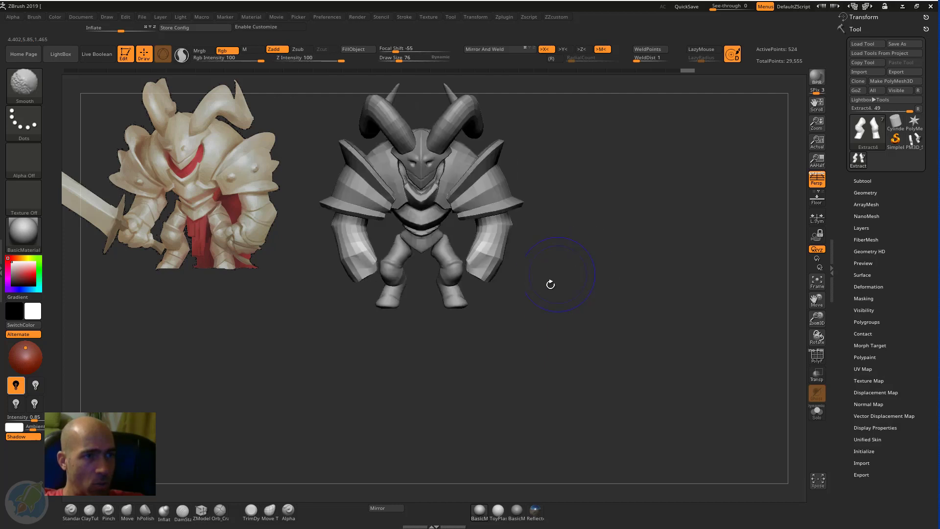
Select the legs and reshape the inner and front thighs with the Move brush at draw size 76
{"action": "left_click_drag", "start_coordinate": [348, 346], "coordinate": [475, 320], "text": "alt"}
{"action": "left_click", "coordinate": [360, 274], "text": "alt"}
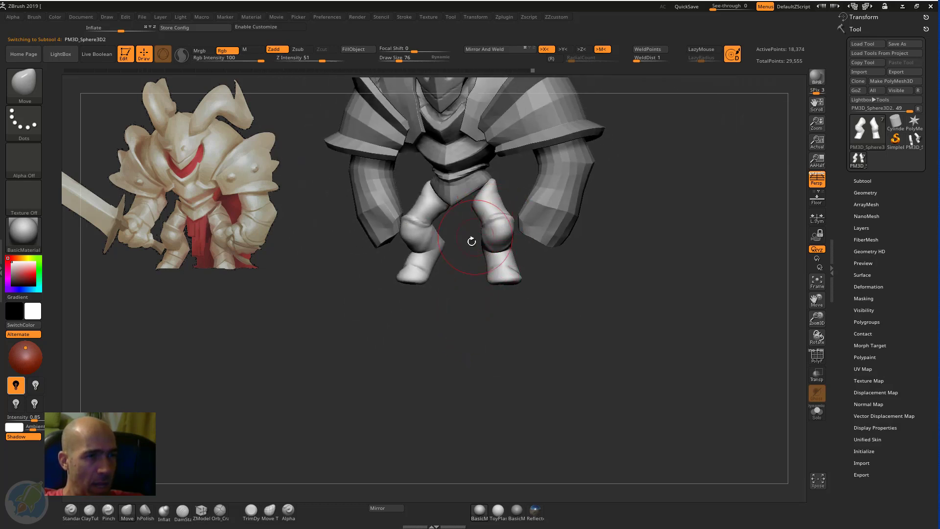
{"action": "left_click_drag", "start_coordinate": [472, 241], "coordinate": [507, 202], "text": "alt"}
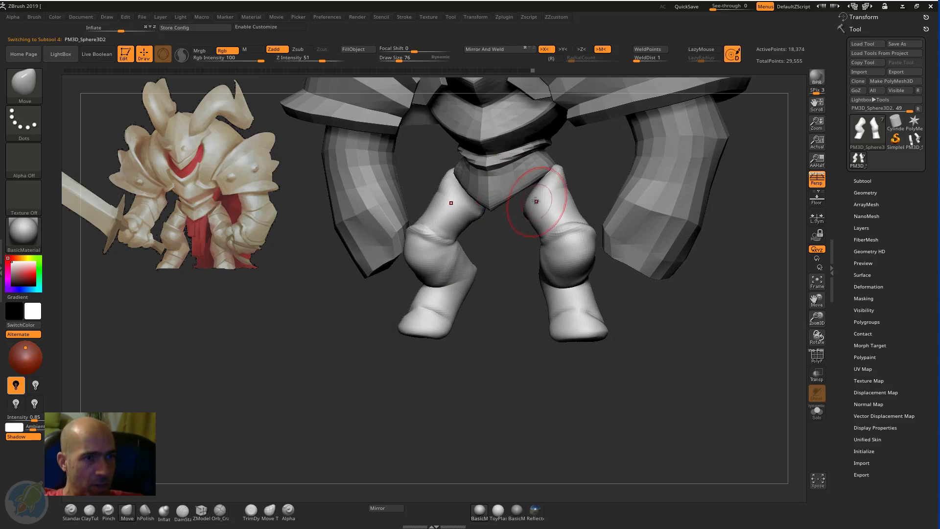
{"action": "left_click_drag", "start_coordinate": [510, 242], "coordinate": [557, 206]}
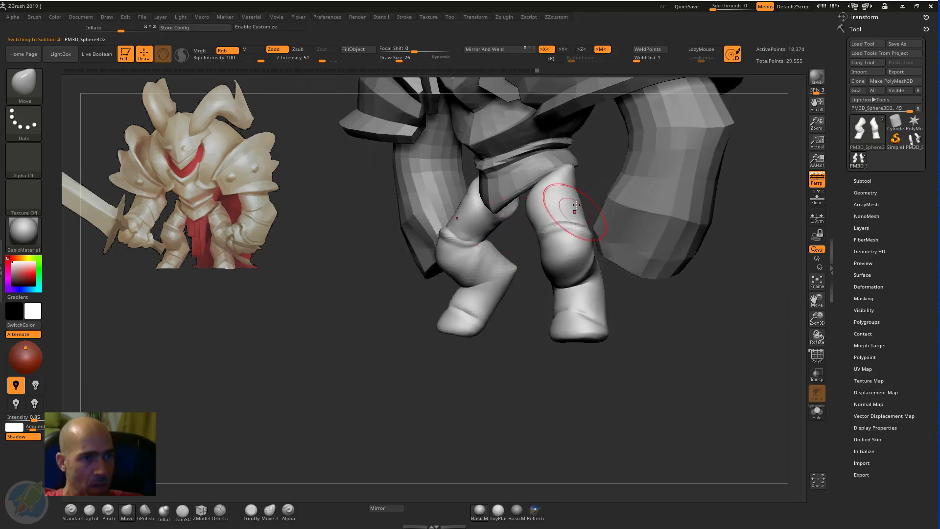
{"action": "mouse_move", "coordinate": [516, 243]}
{"action": "left_mouse_down"}
{"action": "mouse_move", "coordinate": [507, 239]}
{"action": "mouse_move", "coordinate": [528, 211]}
{"action": "left_mouse_up"}
Flatten and smooth the ridges above the kneecaps with the hPolish brush at draw size 76, and turn off perspective
{"action": "key", "text": "5"}
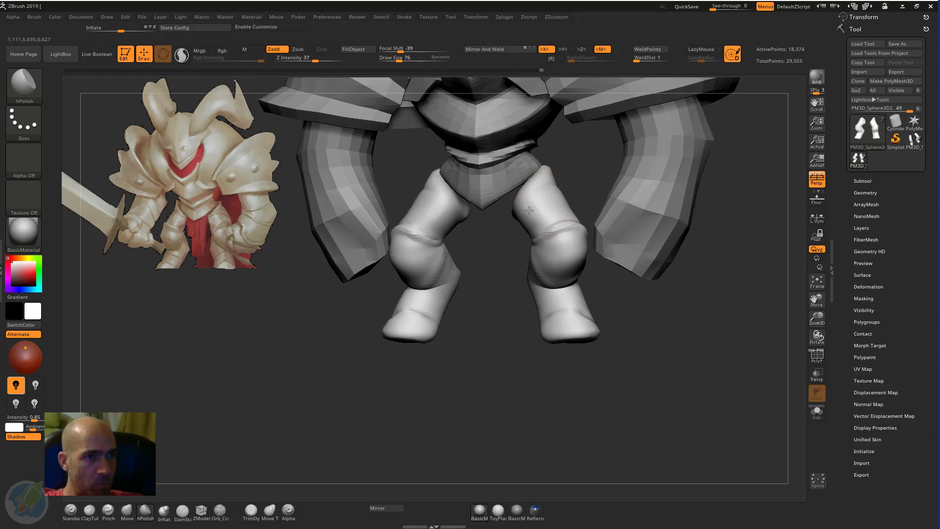
{"action": "mouse_move", "coordinate": [493, 298]}
{"action": "left_mouse_down", "text": "alt"}
{"action": "mouse_move", "coordinate": [497, 263]}
{"action": "mouse_move", "coordinate": [499, 288]}
{"action": "left_mouse_up", "text": "alt"}
{"action": "mouse_move", "coordinate": [582, 202]}
{"action": "left_mouse_down", "text": "shift"}
{"action": "mouse_move", "coordinate": [555, 219]}
{"action": "mouse_move", "coordinate": [583, 245]}
{"action": "left_mouse_up", "text": "shift"}
{"action": "mouse_move", "coordinate": [629, 280]}
{"action": "left_mouse_down", "text": "alt"}
{"action": "mouse_move", "coordinate": [609, 268]}
{"action": "mouse_move", "coordinate": [677, 275]}
{"action": "left_mouse_up", "text": "alt"}
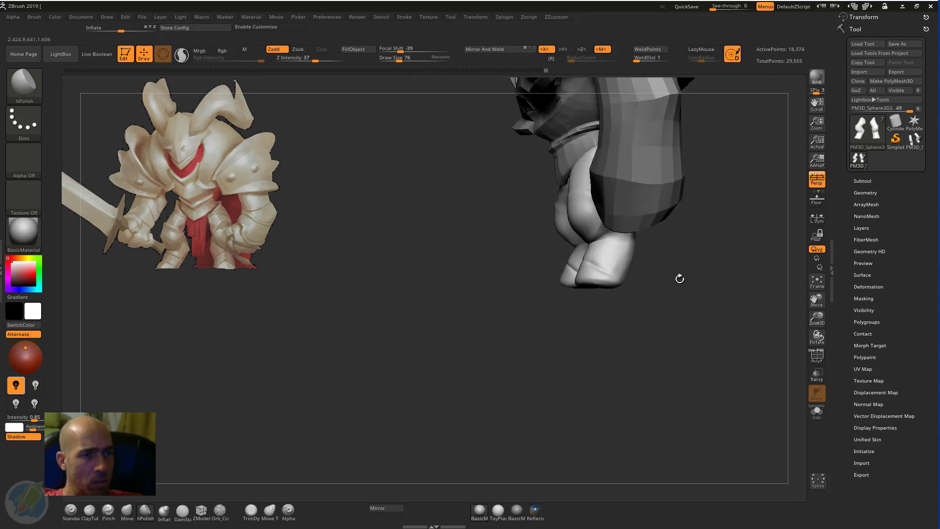
{"action": "left_click", "coordinate": [816, 188]}
{"action": "left_click_drag", "start_coordinate": [720, 246], "coordinate": [789, 179]}
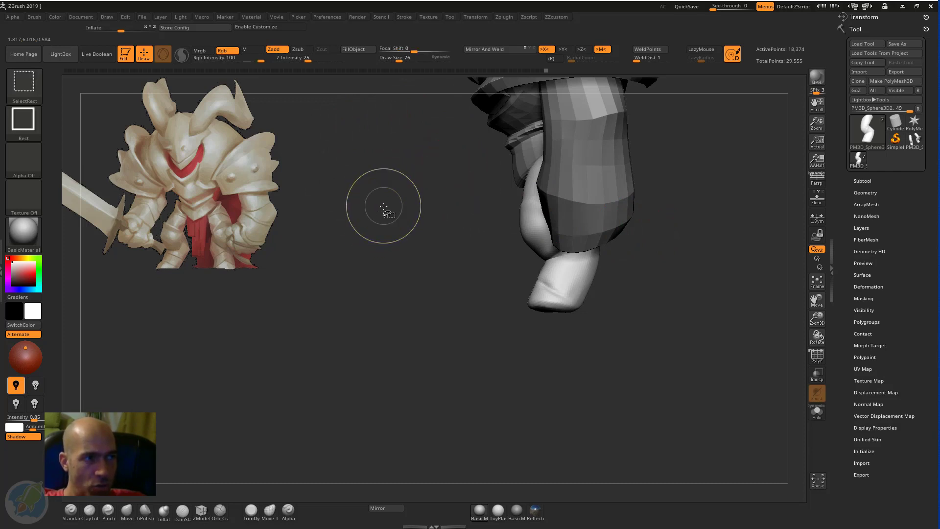
Try isolating horizontal slices of the foot and ankle with rectangular selections, and restore the full legs
{"action": "left_click_drag", "start_coordinate": [639, 358], "coordinate": [474, 299], "text": "ctrl+shift"}
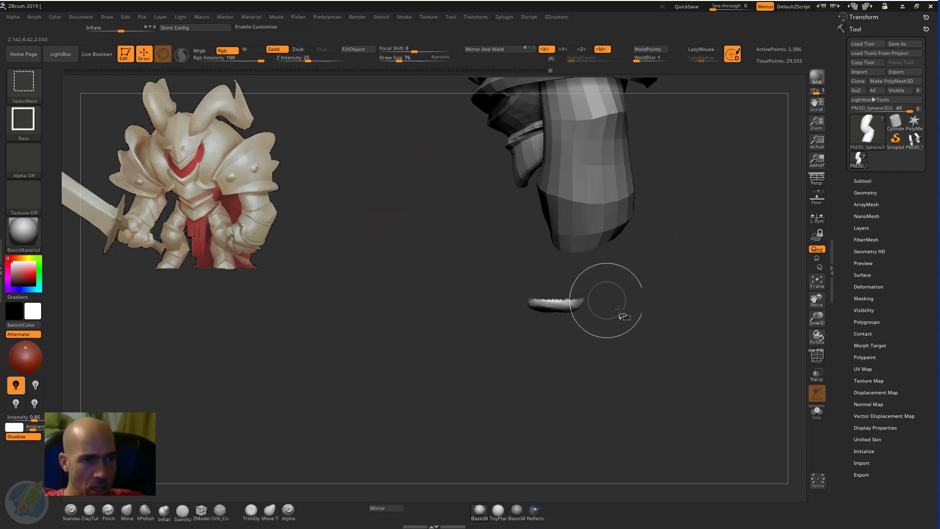
{"action": "left_click_drag", "start_coordinate": [682, 317], "coordinate": [615, 387], "text": "ctrl+shift"}
{"action": "left_click_drag", "start_coordinate": [639, 346], "coordinate": [466, 291], "text": "ctrl+shift"}
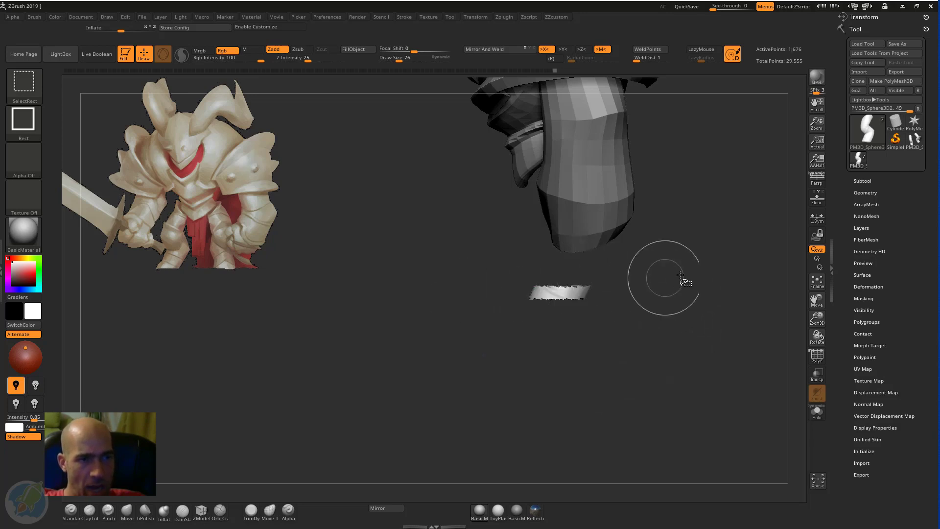
{"action": "left_click_drag", "start_coordinate": [692, 266], "coordinate": [637, 318], "text": "ctrl+shift"}
{"action": "left_click", "coordinate": [727, 291], "text": "ctrl+shift"}
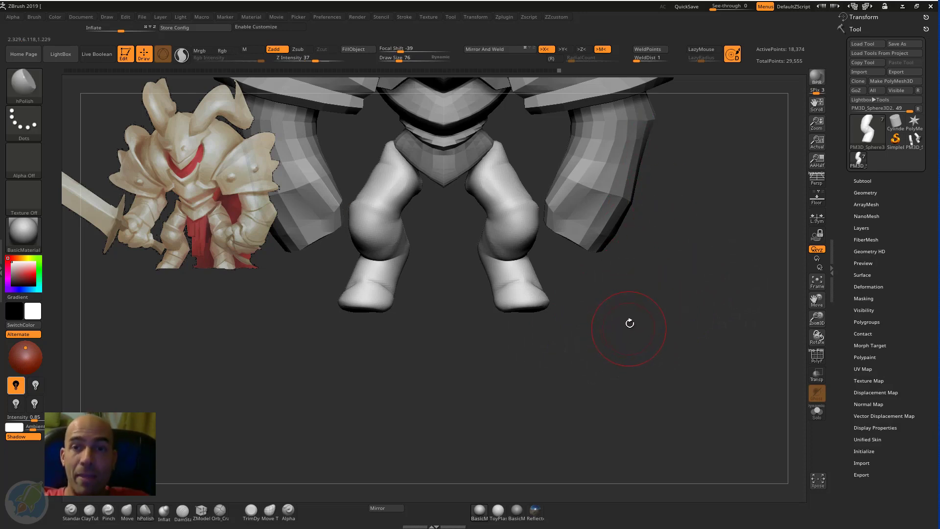
Show only the feet by isolating the area below the ankles with a rectangular selection
{"action": "key", "text": "ctrl+shift"}
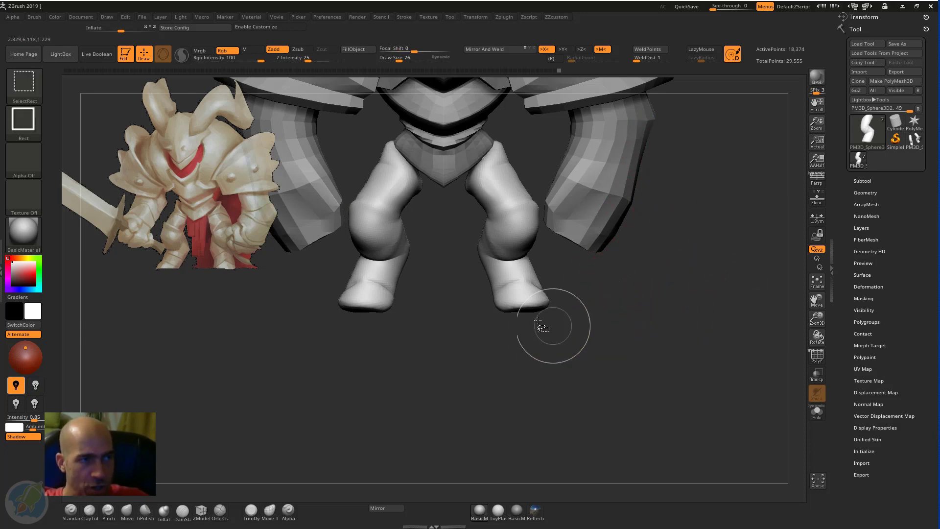
{"action": "left_click_drag", "start_coordinate": [542, 329], "coordinate": [458, 274], "text": "ctrl+shift"}
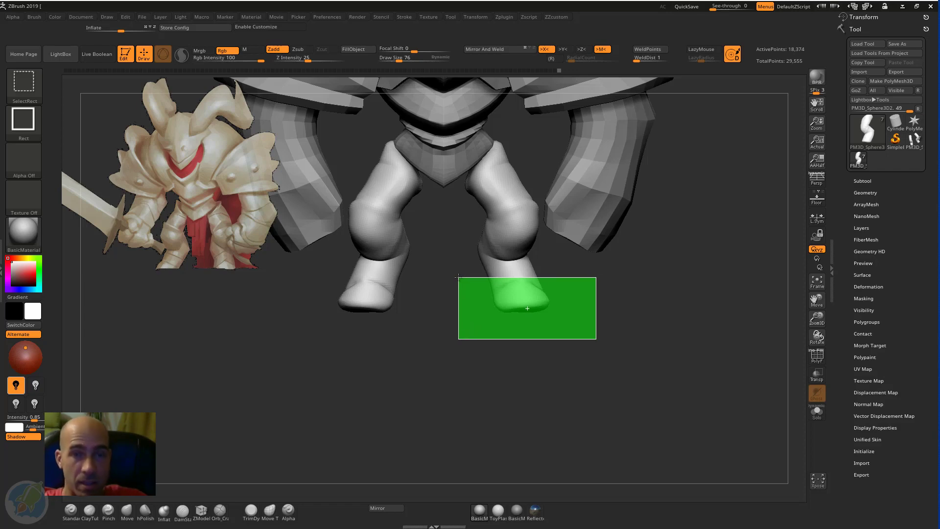
{"action": "left_click_drag", "start_coordinate": [459, 277], "coordinate": [458, 277], "text": "ctrl+shift"}
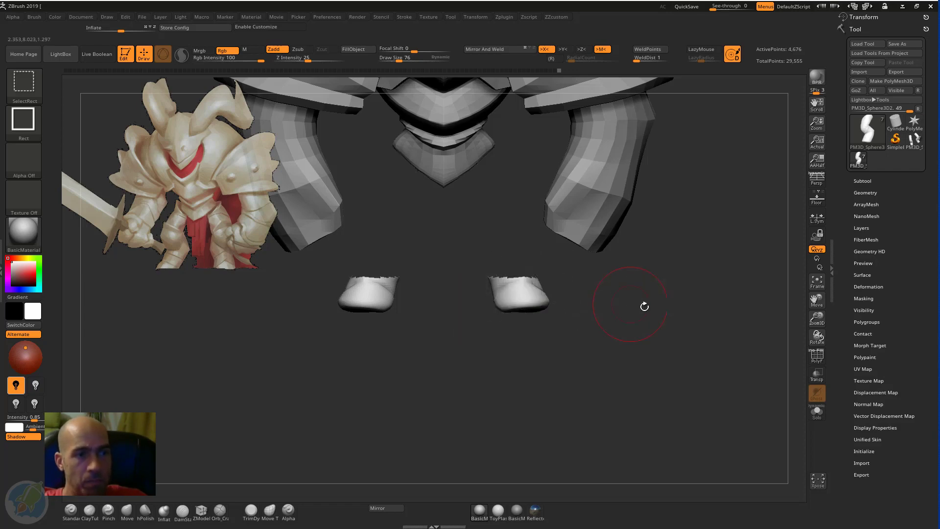
Hide the lower feet with a rectangular selection so that only a narrow band around each ankle shows
{"action": "mouse_move", "coordinate": [644, 306]}
{"action": "left_mouse_down"}
{"action": "mouse_move", "coordinate": [607, 296]}
{"action": "mouse_move", "coordinate": [617, 290]}
{"action": "left_mouse_up"}
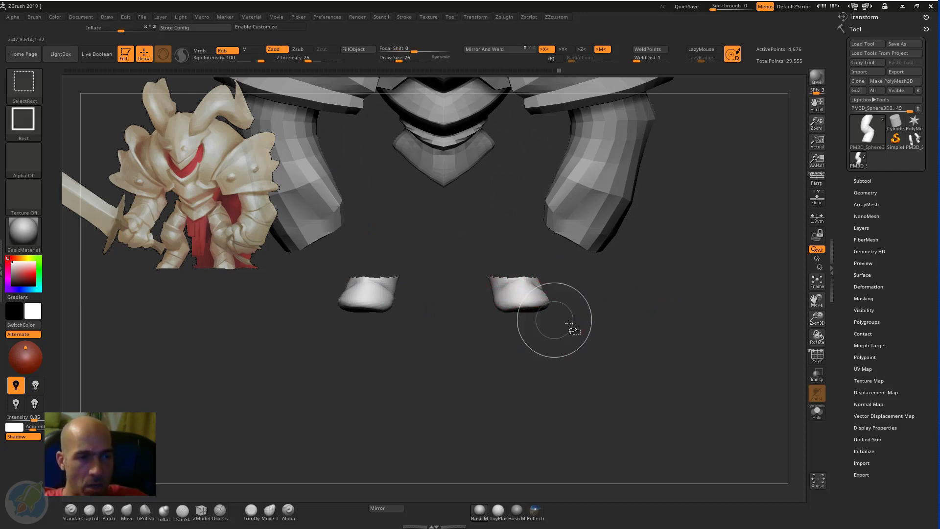
{"action": "left_click_drag", "start_coordinate": [618, 360], "coordinate": [454, 294], "text": "ctrl+shift"}
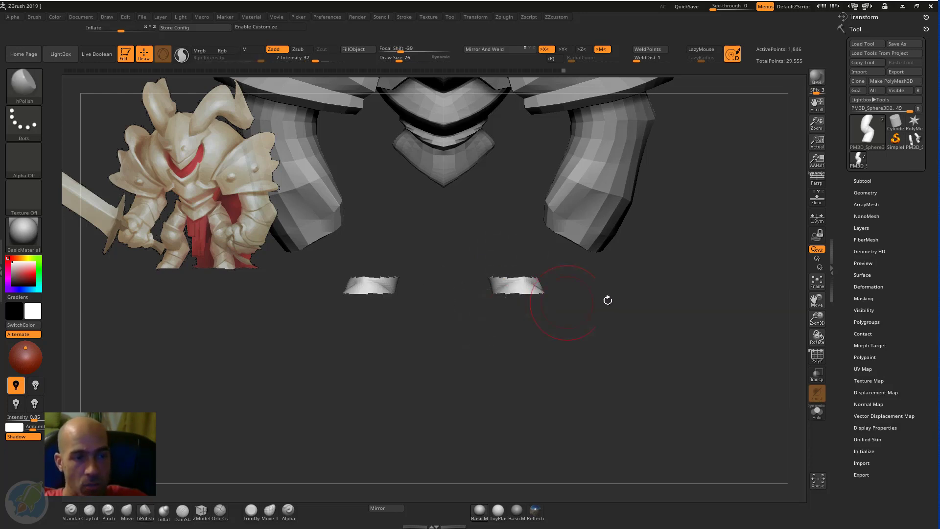
{"action": "mouse_move", "coordinate": [606, 297]}
{"action": "left_mouse_down"}
{"action": "mouse_move", "coordinate": [627, 293]}
{"action": "mouse_move", "coordinate": [561, 298]}
{"action": "left_mouse_up"}
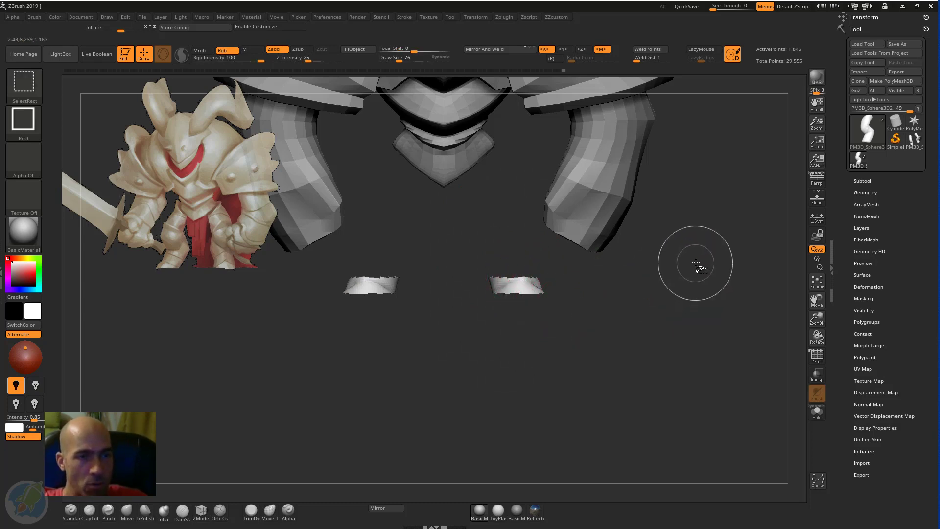
Invert the mesh visibility repeatedly between the ankle bands and the rest of the legs
{"action": "left_click", "coordinate": [668, 314], "text": "ctrl+shift"}
{"action": "left_click", "coordinate": [673, 315], "text": "ctrl+shift"}
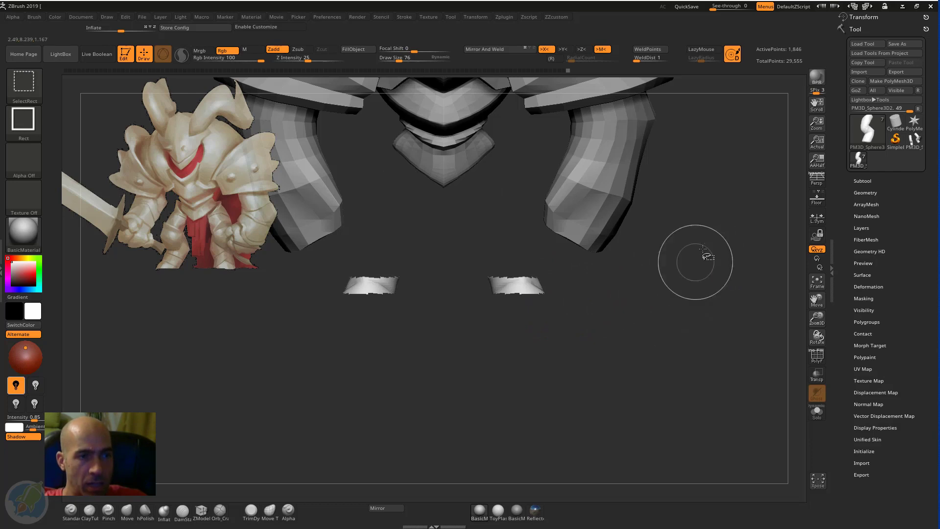
{"action": "left_click", "coordinate": [668, 281], "text": "ctrl+shift"}
{"action": "left_click", "coordinate": [659, 288], "text": "ctrl+shift"}
{"action": "left_click", "coordinate": [671, 263], "text": "ctrl+shift"}
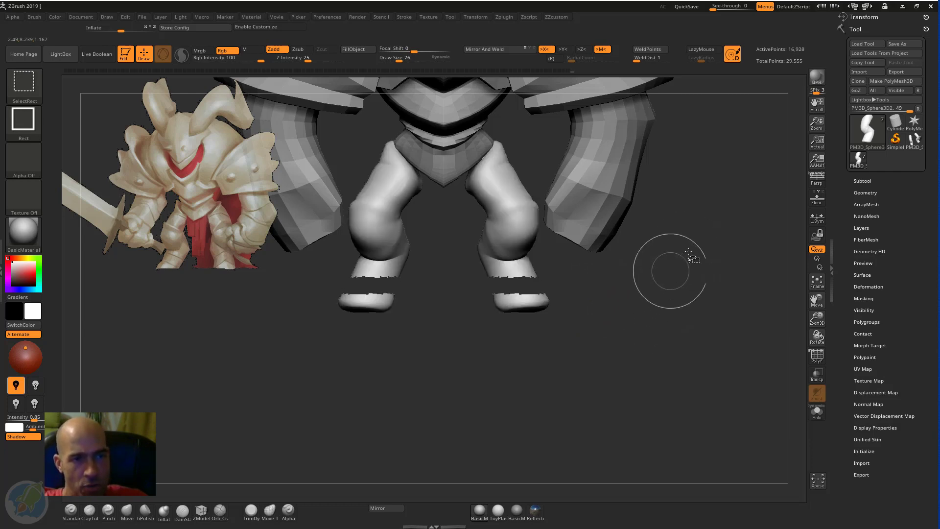
{"action": "left_click", "coordinate": [661, 273], "text": "ctrl+shift"}
{"action": "left_click", "coordinate": [657, 289], "text": "ctrl+shift"}
{"action": "left_click", "coordinate": [656, 282], "text": "ctrl+shift"}
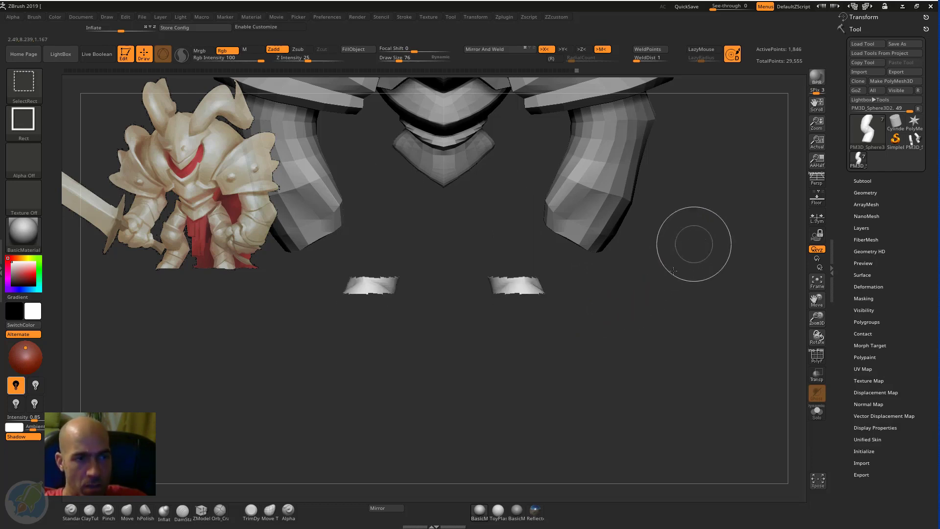
{"action": "left_click", "coordinate": [690, 244], "text": "ctrl+shift"}
{"action": "left_click", "coordinate": [661, 272], "text": "ctrl+shift"}
{"action": "left_click", "coordinate": [595, 382], "text": "ctrl+shift"}
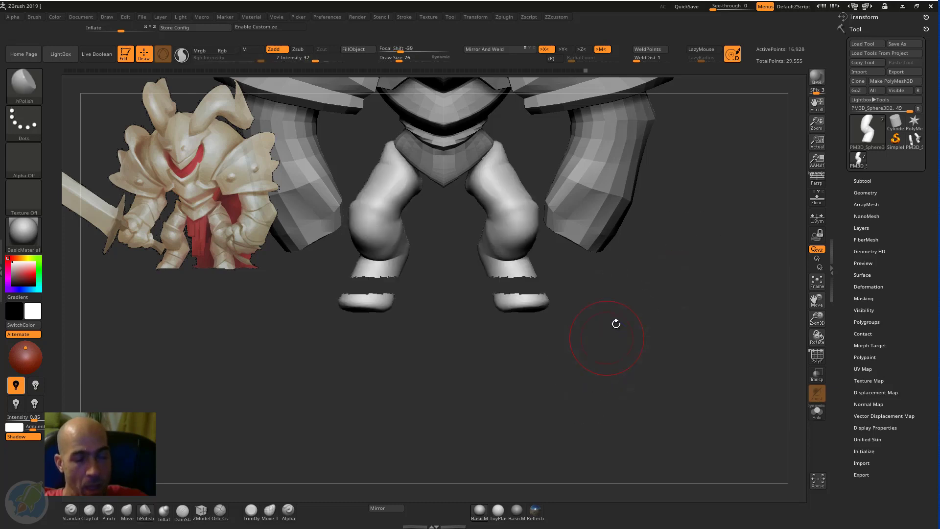
Restore the visibility of the complete legs
{"action": "key", "text": "ctrl+shift"}
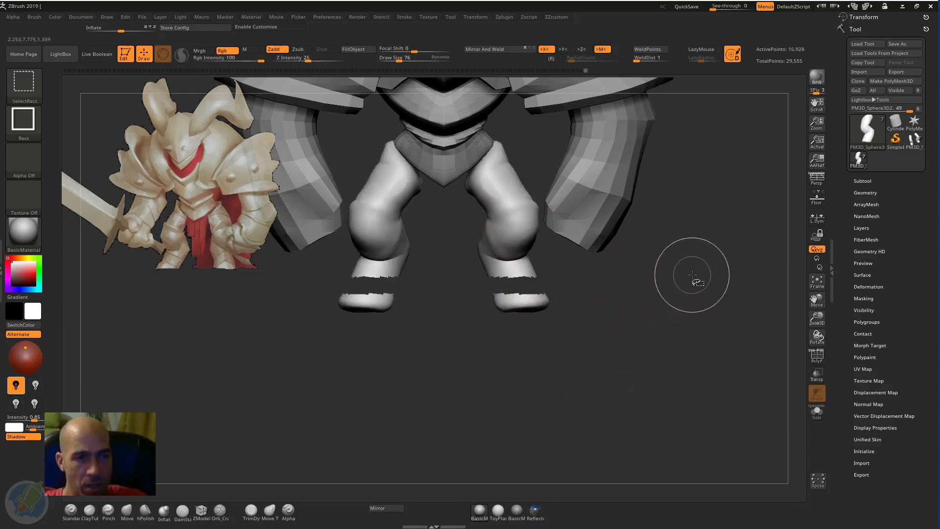
{"action": "left_click", "coordinate": [696, 273], "text": "ctrl+shift"}
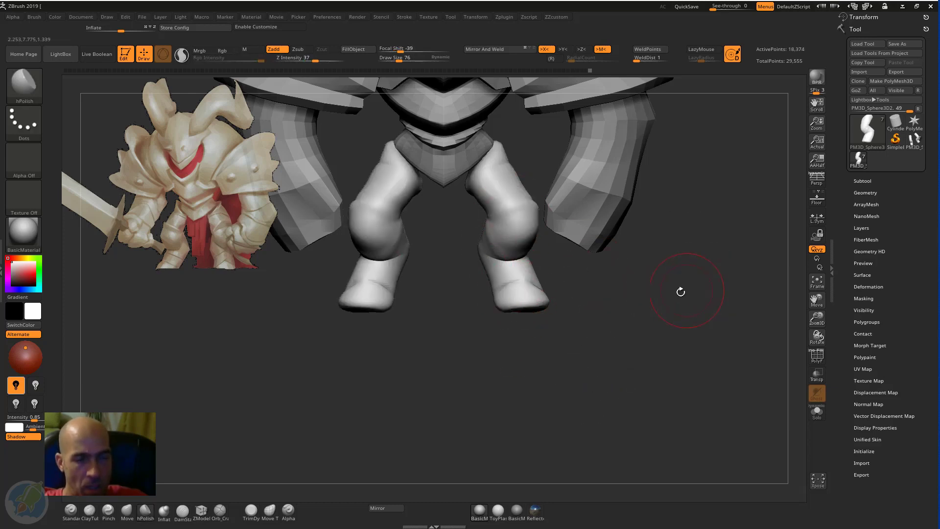
{"action": "mouse_move", "coordinate": [677, 289]}
{"action": "left_mouse_down"}
{"action": "mouse_move", "coordinate": [654, 294]}
{"action": "mouse_move", "coordinate": [674, 295]}
{"action": "mouse_move", "coordinate": [663, 289]}
{"action": "left_mouse_up"}
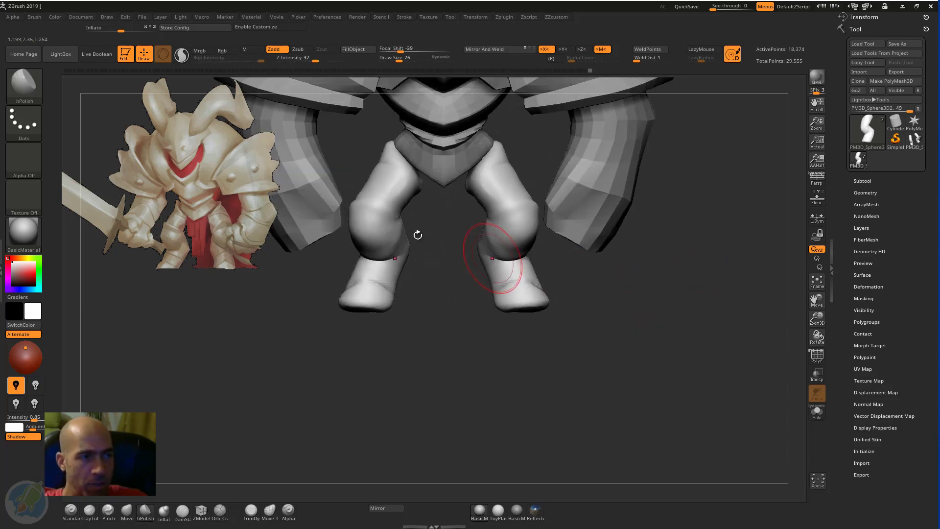
{"action": "key", "text": "ctrl+shift"}
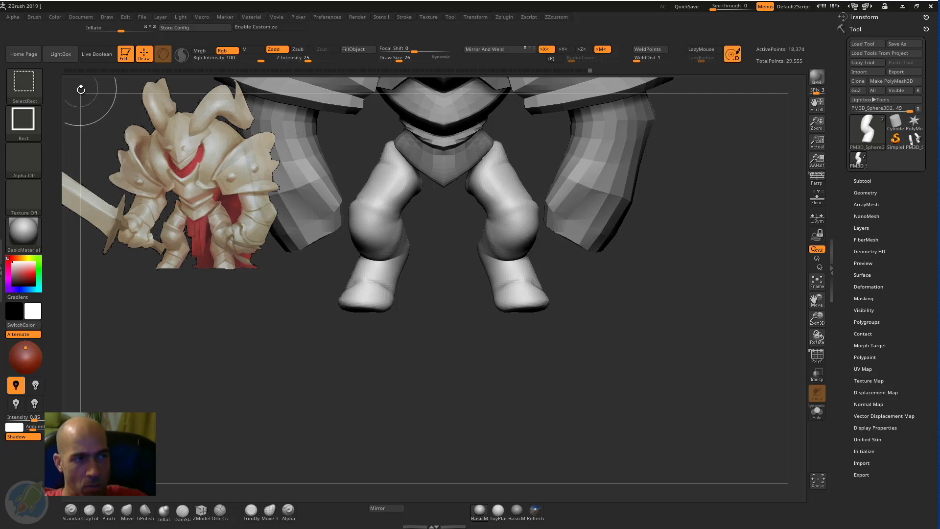
Choose the ClipCurve brush and clip the soles of both feet flat with a horizontal line
{"action": "left_click", "coordinate": [32, 86]}
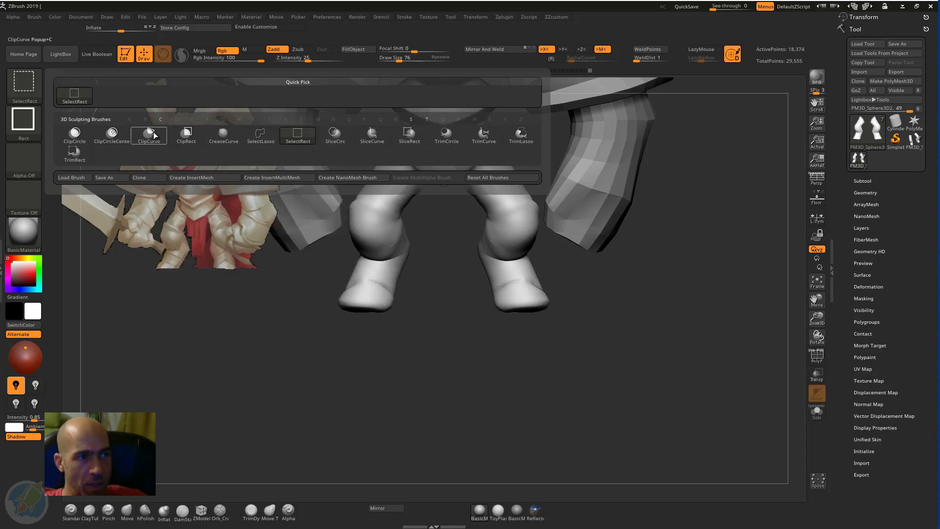
{"action": "left_click", "coordinate": [153, 133]}
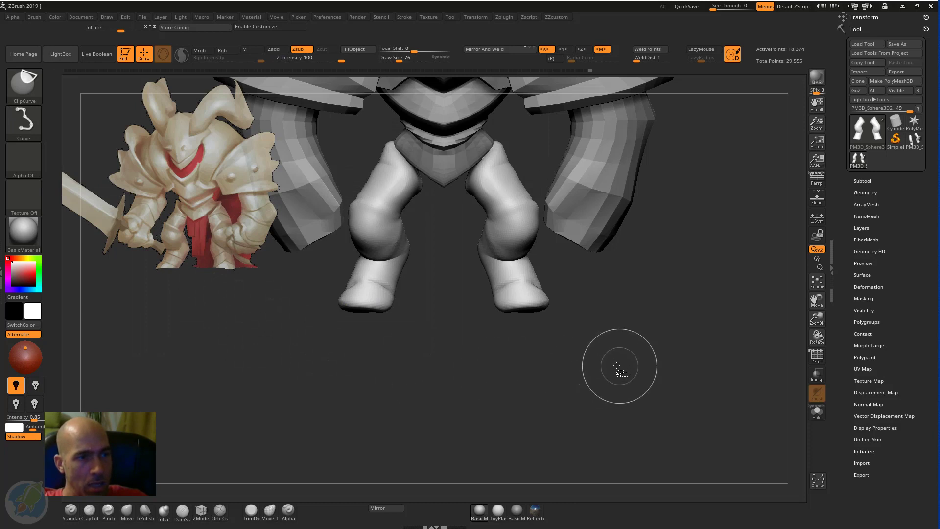
{"action": "key", "text": "ctrl+shift"}
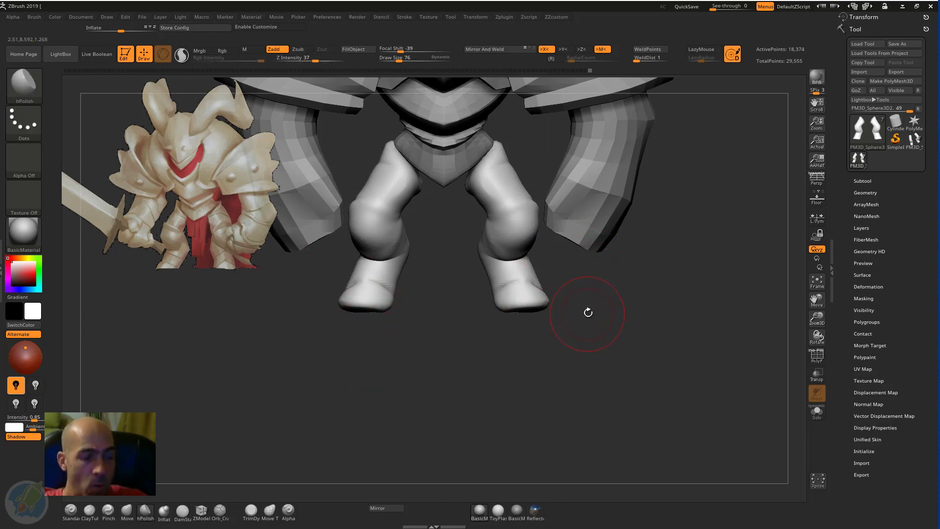
{"action": "key", "text": "ctrl+shift"}
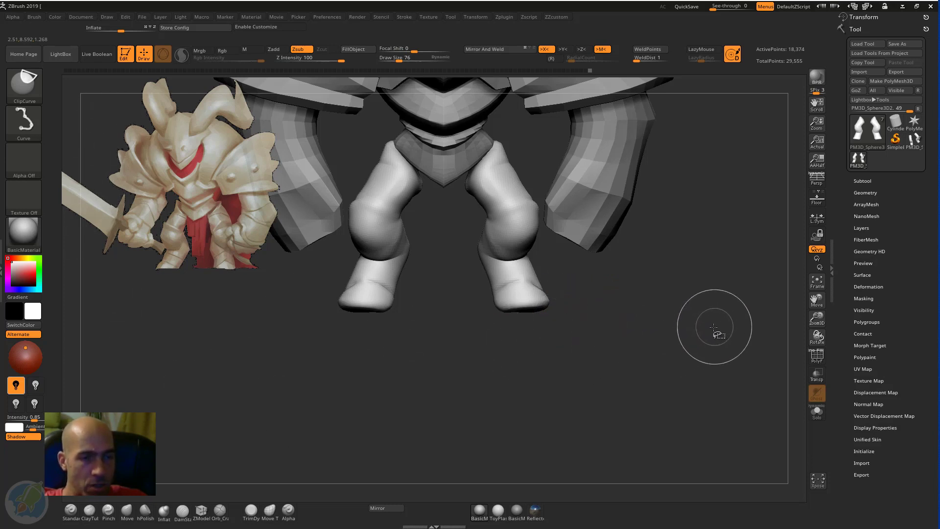
{"action": "left_click_drag", "start_coordinate": [713, 329], "coordinate": [490, 332], "text": "ctrl+shift"}
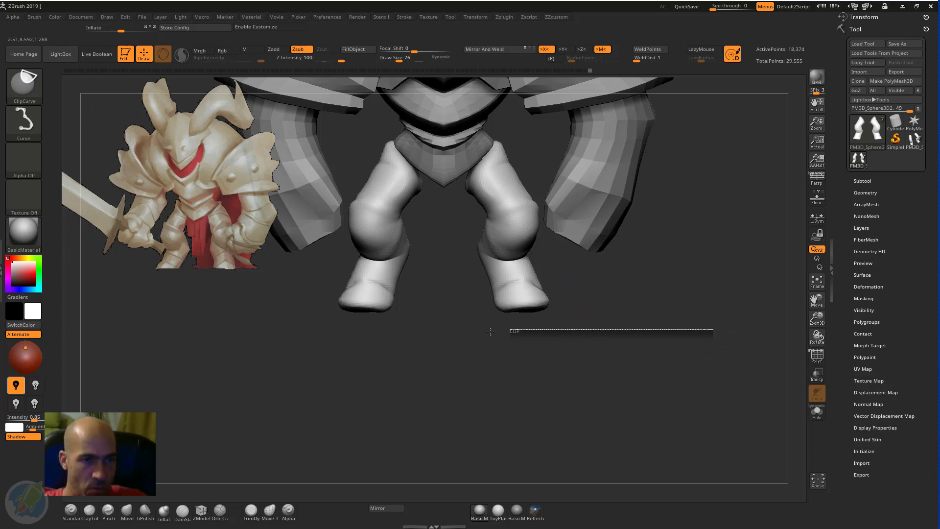
{"action": "left_click_drag", "start_coordinate": [254, 337], "coordinate": [253, 300], "text": "ctrl+shift"}
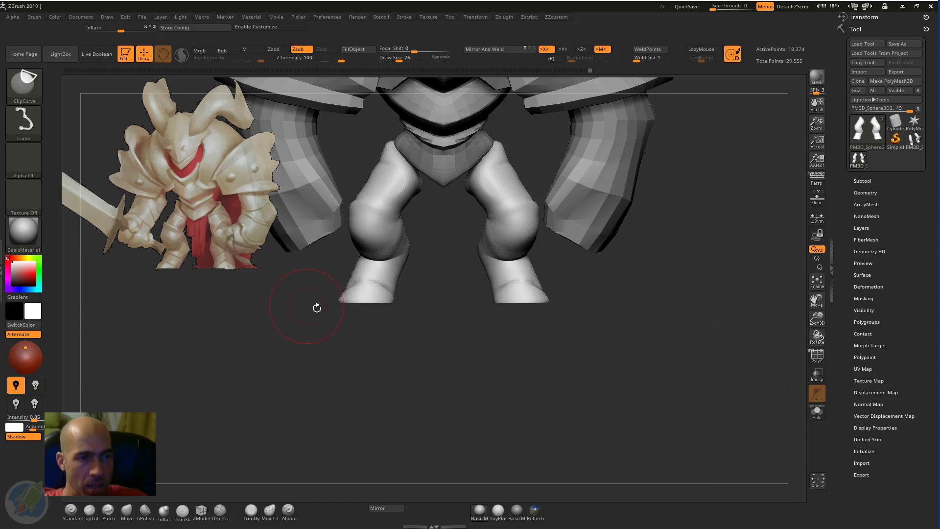
{"action": "mouse_move", "coordinate": [457, 353]}
{"action": "left_mouse_down"}
{"action": "mouse_move", "coordinate": [455, 277]}
{"action": "mouse_move", "coordinate": [463, 324]}
{"action": "left_mouse_up"}
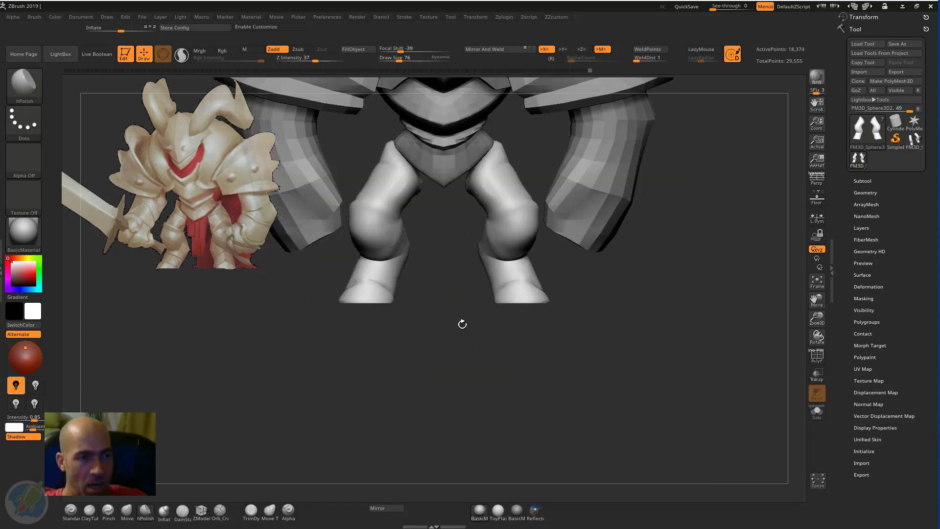
{"action": "mouse_move", "coordinate": [617, 319]}
{"action": "left_mouse_down", "text": "ctrl+shift"}
{"action": "mouse_move", "coordinate": [305, 328]}
{"action": "mouse_move", "coordinate": [298, 311]}
{"action": "mouse_move", "coordinate": [280, 313]}
{"action": "mouse_move", "coordinate": [273, 330]}
{"action": "left_mouse_up", "text": "ctrl+shift"}
{"action": "left_click_drag", "start_coordinate": [441, 346], "coordinate": [478, 403]}
{"action": "mouse_move", "coordinate": [655, 404]}
{"action": "left_mouse_down", "text": "alt"}
{"action": "mouse_move", "coordinate": [604, 407]}
{"action": "mouse_move", "coordinate": [582, 342]}
{"action": "mouse_move", "coordinate": [530, 297]}
{"action": "left_mouse_up", "text": "alt"}
{"action": "mouse_move", "coordinate": [592, 365]}
{"action": "left_mouse_down", "text": "shift"}
{"action": "mouse_move", "coordinate": [598, 428]}
{"action": "mouse_move", "coordinate": [563, 387]}
{"action": "mouse_move", "coordinate": [521, 285]}
{"action": "mouse_move", "coordinate": [520, 335]}
{"action": "left_mouse_up", "text": "shift"}
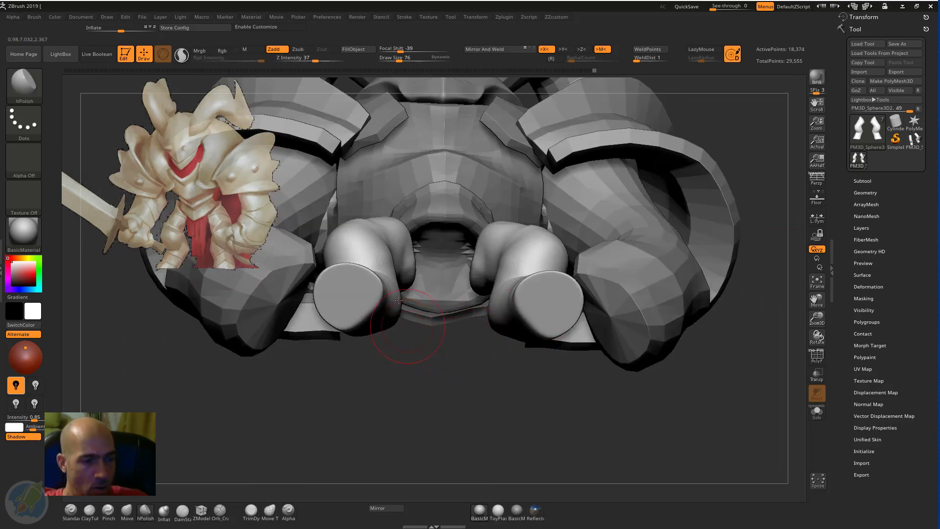
Activate the Move brush and set the selection brush back to SelectRect
{"action": "key", "text": "b"}
{"action": "key", "text": "m"}
{"action": "key", "text": "v"}
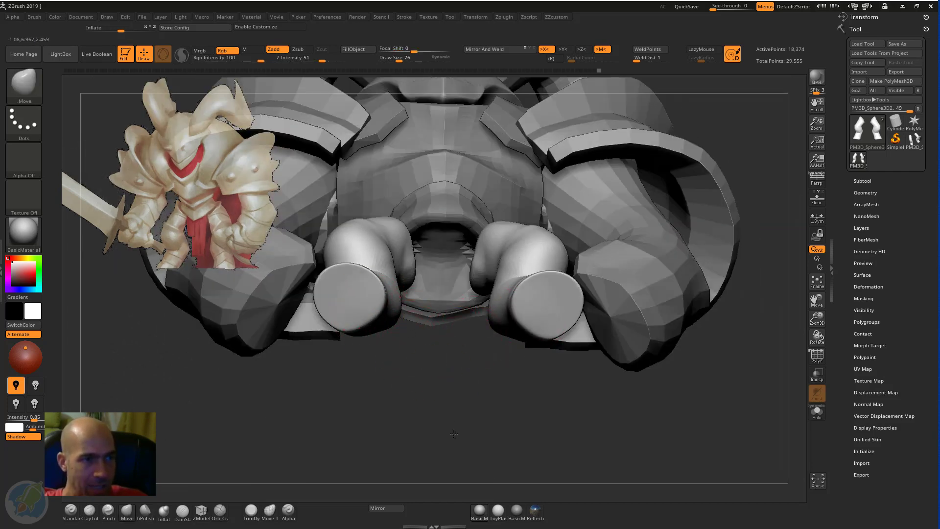
{"action": "mouse_move", "coordinate": [453, 434]}
{"action": "left_mouse_down"}
{"action": "mouse_move", "coordinate": [489, 377]}
{"action": "mouse_move", "coordinate": [455, 378]}
{"action": "mouse_move", "coordinate": [482, 396]}
{"action": "mouse_move", "coordinate": [455, 392]}
{"action": "left_mouse_up"}
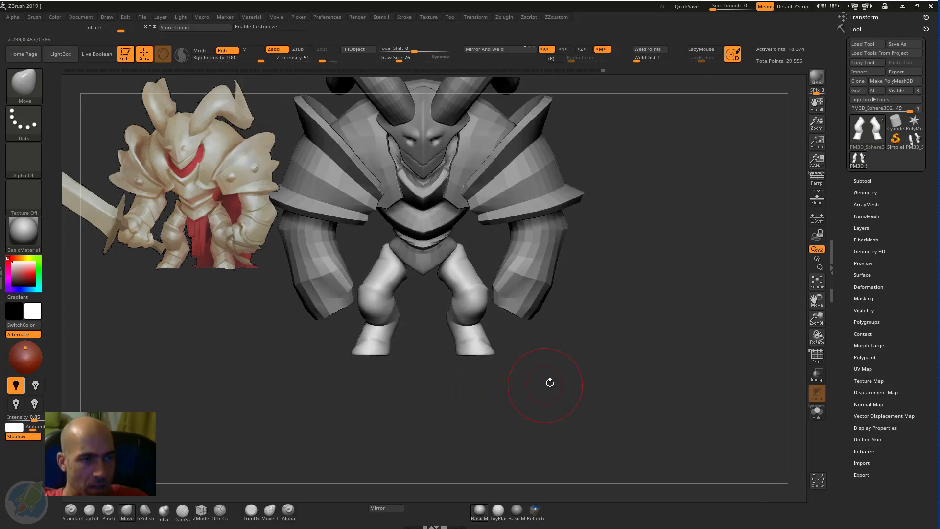
{"action": "mouse_move", "coordinate": [531, 392]}
{"action": "left_mouse_down"}
{"action": "mouse_move", "coordinate": [526, 398]}
{"action": "mouse_move", "coordinate": [538, 364]}
{"action": "mouse_move", "coordinate": [566, 328]}
{"action": "left_mouse_up"}
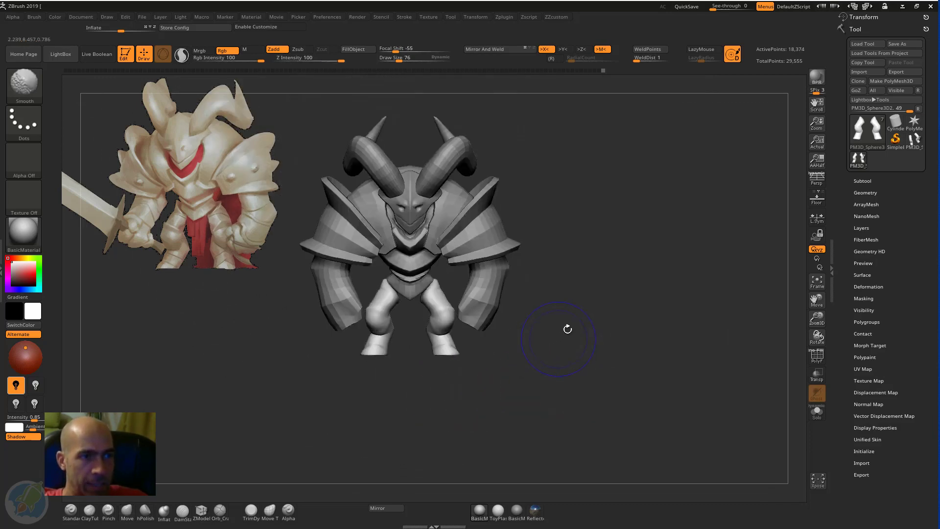
{"action": "mouse_move", "coordinate": [588, 296]}
{"action": "left_mouse_down", "text": "alt"}
{"action": "mouse_move", "coordinate": [639, 285]}
{"action": "mouse_move", "coordinate": [617, 285]}
{"action": "mouse_move", "coordinate": [623, 275]}
{"action": "left_mouse_up", "text": "alt"}
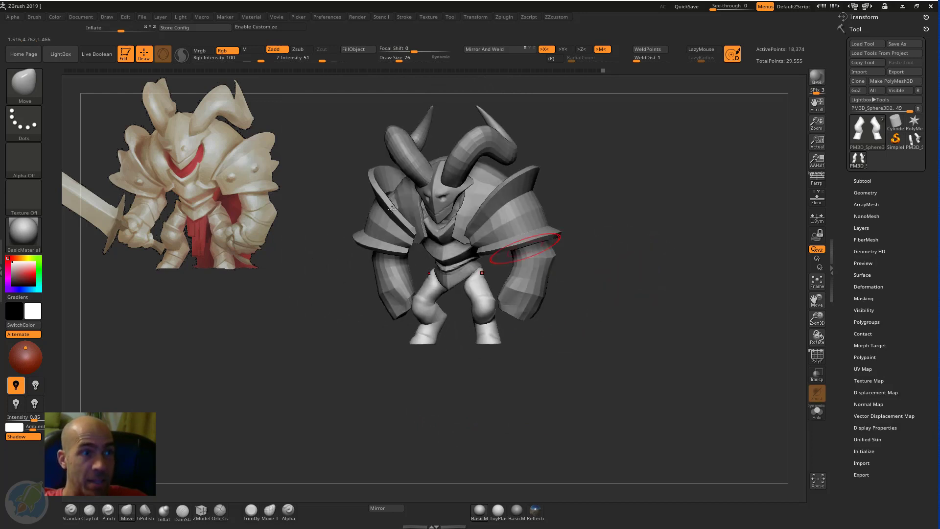
{"action": "left_click_drag", "start_coordinate": [363, 327], "coordinate": [353, 333]}
{"action": "key", "text": "ctrl+shift"}
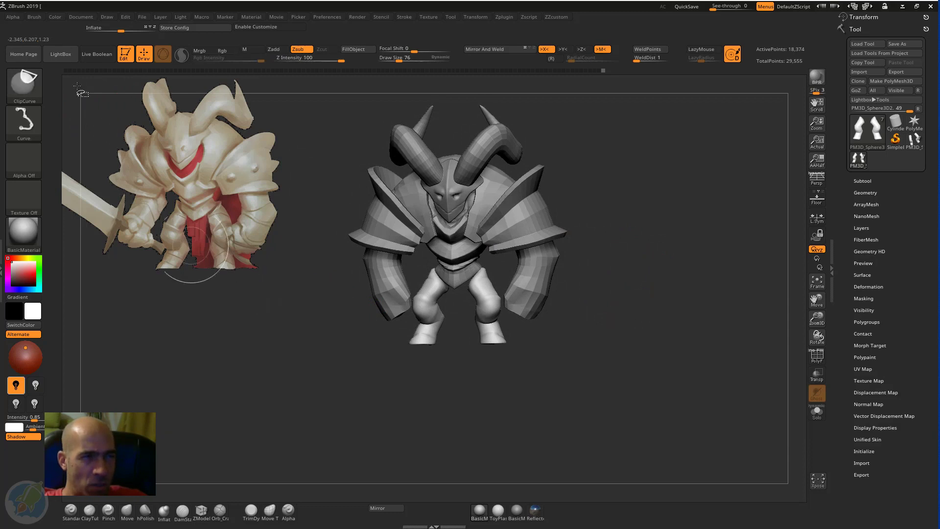
{"action": "left_click", "coordinate": [27, 87]}
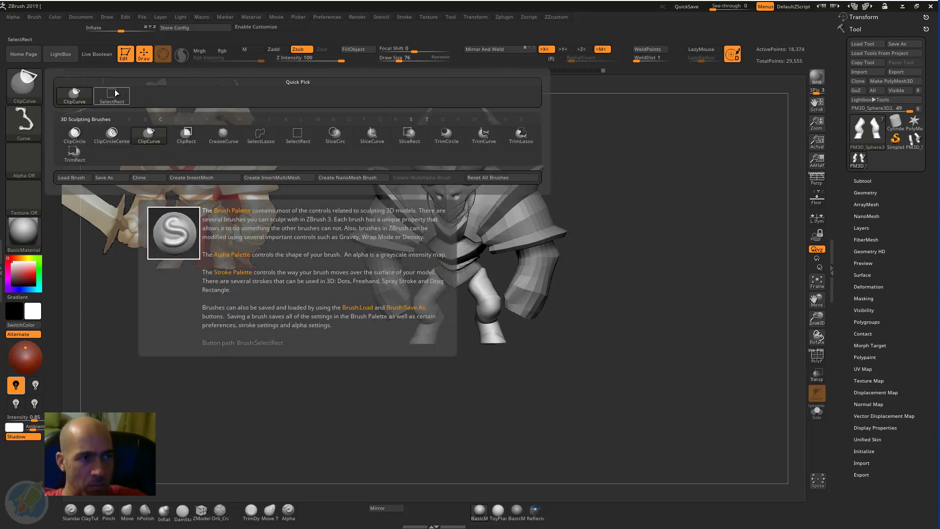
{"action": "left_click", "coordinate": [118, 95]}
Smooth the front of the legs where the thighs meet the kneecaps
{"action": "left_click_drag", "start_coordinate": [624, 334], "coordinate": [633, 332]}
{"action": "left_click_drag", "start_coordinate": [633, 332], "coordinate": [632, 359], "text": "alt"}
{"action": "left_click_drag", "start_coordinate": [480, 306], "coordinate": [512, 300]}
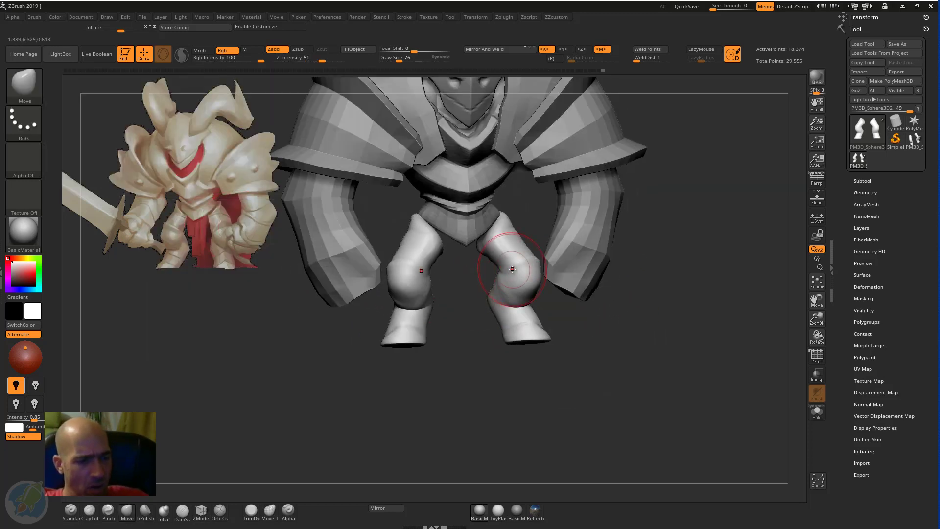
{"action": "left_click_drag", "start_coordinate": [519, 254], "coordinate": [506, 257], "text": "shift"}
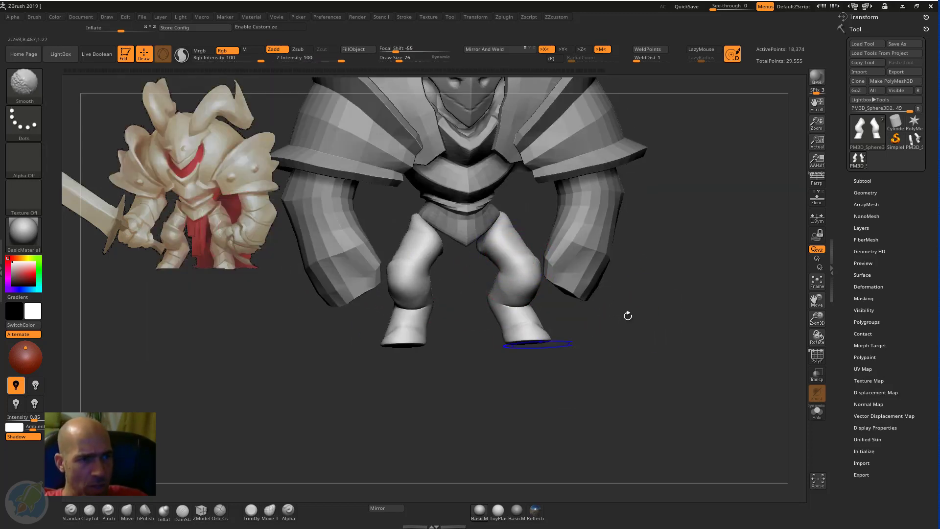
{"action": "left_click_drag", "start_coordinate": [628, 315], "coordinate": [530, 298]}
{"action": "mouse_move", "coordinate": [621, 314]}
{"action": "left_mouse_down"}
{"action": "mouse_move", "coordinate": [636, 338]}
{"action": "mouse_move", "coordinate": [624, 330]}
{"action": "mouse_move", "coordinate": [613, 338]}
{"action": "mouse_move", "coordinate": [500, 290]}
{"action": "left_mouse_up"}
{"action": "key", "text": "f"}
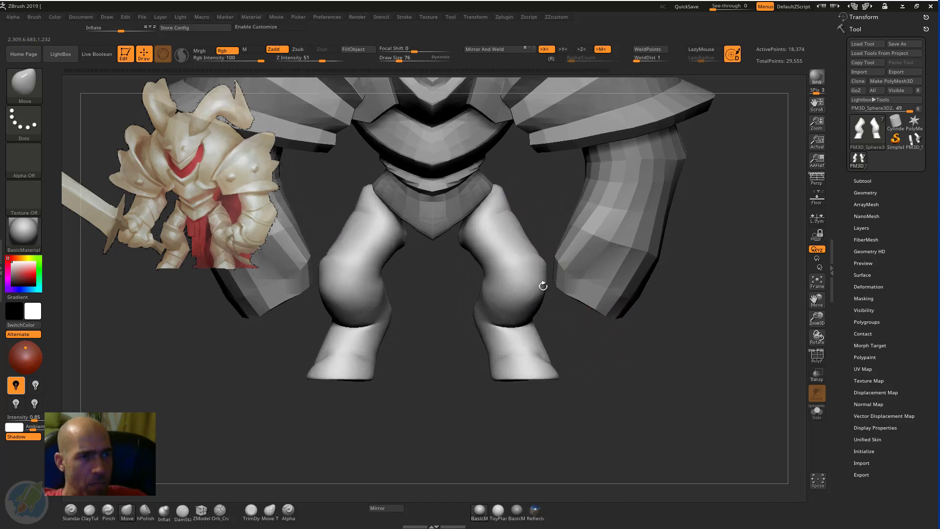
{"action": "left_click_drag", "start_coordinate": [456, 313], "coordinate": [459, 343], "text": "alt"}
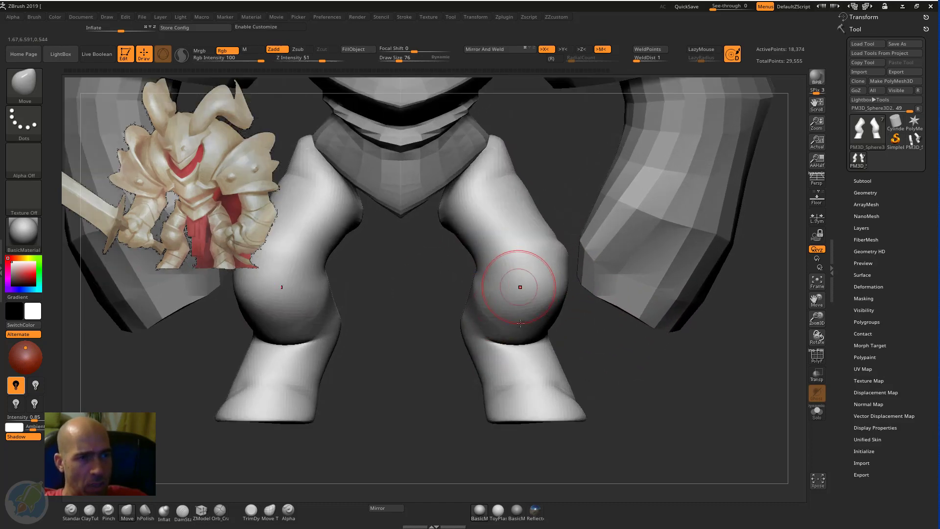
{"action": "left_click_drag", "start_coordinate": [612, 342], "coordinate": [552, 274]}
{"action": "key", "text": "shift"}
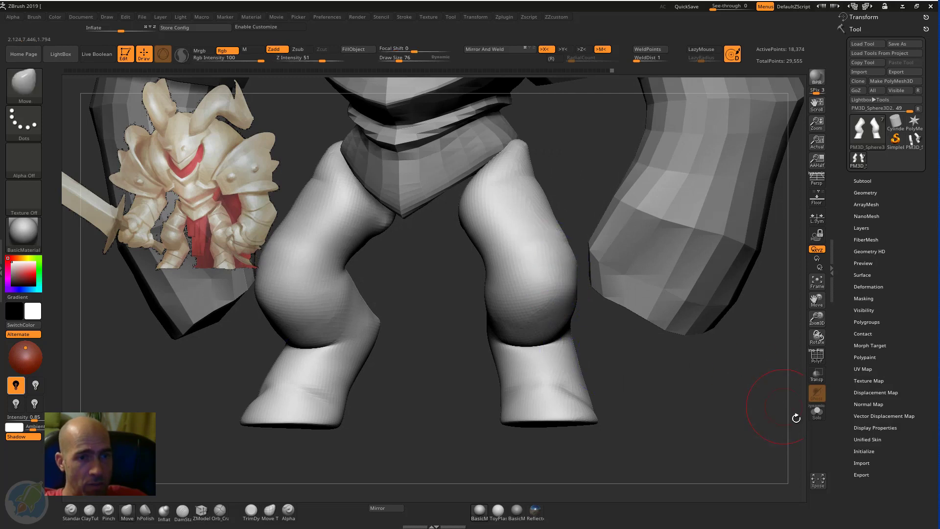
Show only the legs with Solo and mask the front of both kneecaps with the MaskPen brush
{"action": "left_click", "coordinate": [818, 413]}
{"action": "left_click_drag", "start_coordinate": [714, 411], "coordinate": [598, 308]}
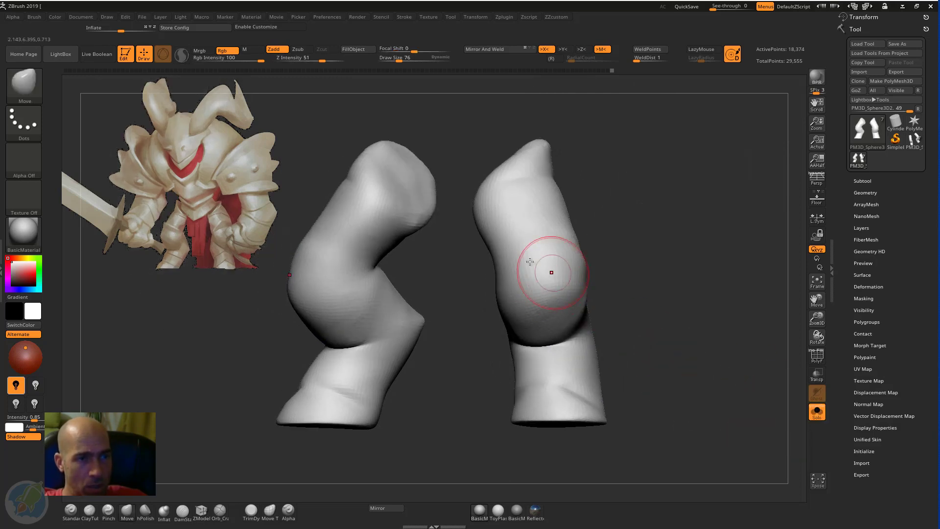
{"action": "mouse_move", "coordinate": [637, 250]}
{"action": "left_mouse_down"}
{"action": "mouse_move", "coordinate": [686, 253]}
{"action": "mouse_move", "coordinate": [568, 273]}
{"action": "mouse_move", "coordinate": [570, 295]}
{"action": "left_mouse_up"}
{"action": "key", "text": "shift"}
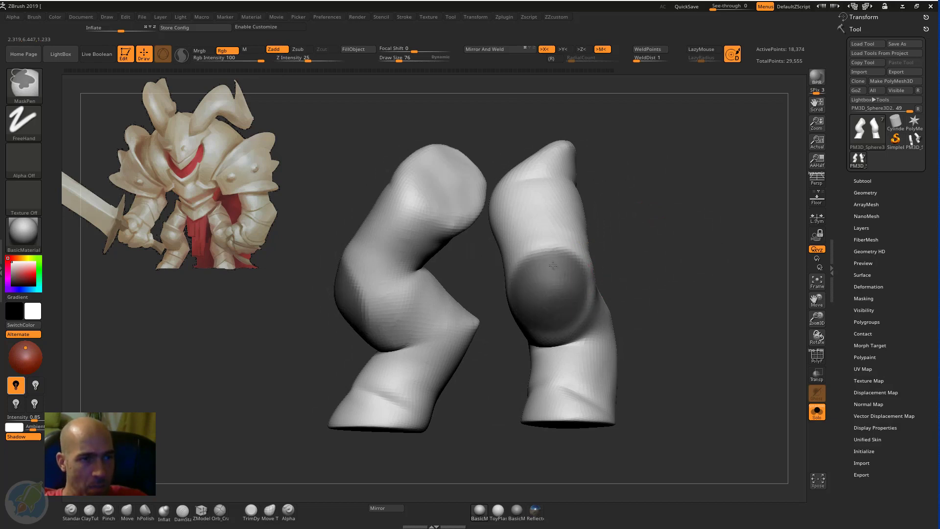
{"action": "left_click_drag", "start_coordinate": [642, 268], "coordinate": [541, 294]}
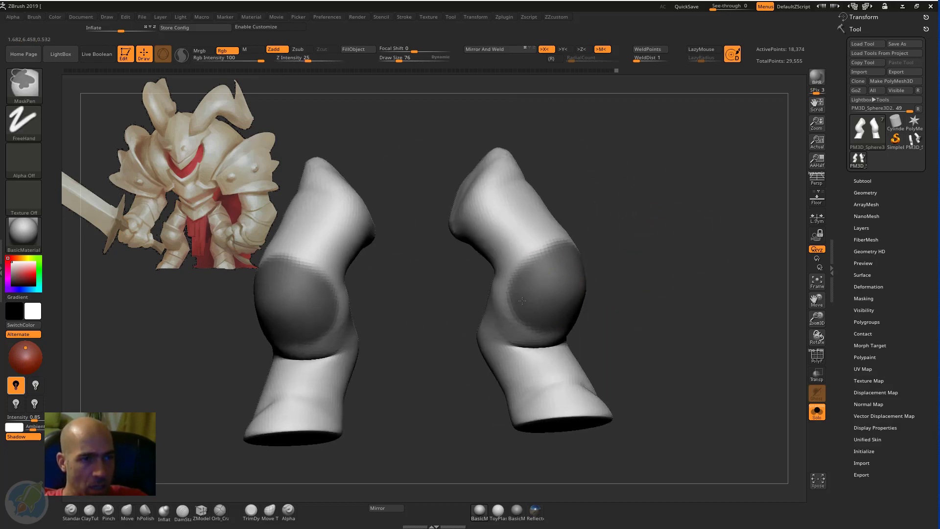
Extend the mask around the undersides and sides of both kneecaps, undoing the last stray stroke above the knee
{"action": "mouse_move", "coordinate": [632, 265]}
{"action": "left_mouse_down"}
{"action": "mouse_move", "coordinate": [563, 274]}
{"action": "mouse_move", "coordinate": [580, 277]}
{"action": "mouse_move", "coordinate": [577, 315]}
{"action": "left_mouse_up"}
{"action": "mouse_move", "coordinate": [506, 302]}
{"action": "left_mouse_down"}
{"action": "mouse_move", "coordinate": [632, 251]}
{"action": "mouse_move", "coordinate": [607, 252]}
{"action": "mouse_move", "coordinate": [627, 243]}
{"action": "mouse_move", "coordinate": [615, 244]}
{"action": "mouse_move", "coordinate": [646, 243]}
{"action": "mouse_move", "coordinate": [632, 282]}
{"action": "mouse_move", "coordinate": [623, 223]}
{"action": "mouse_move", "coordinate": [612, 274]}
{"action": "left_mouse_up"}
{"action": "key", "text": "f"}
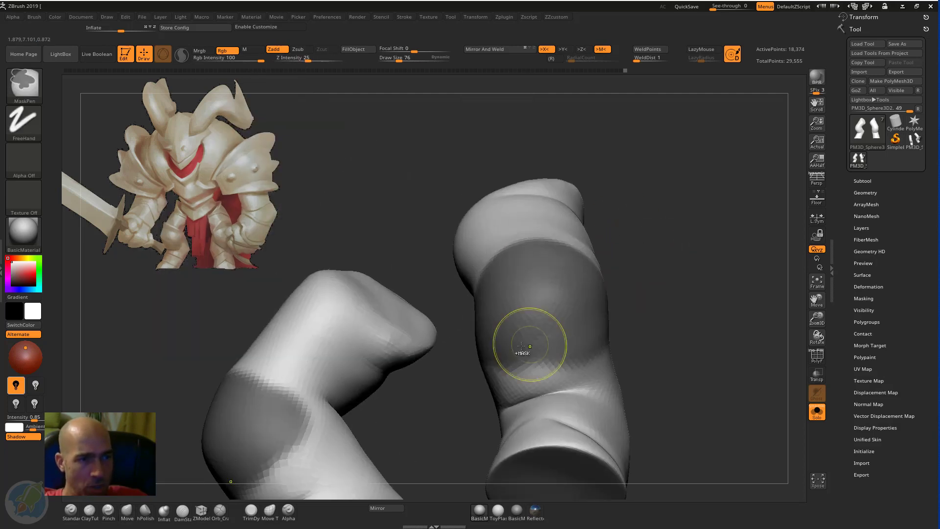
{"action": "left_click_drag", "start_coordinate": [522, 344], "coordinate": [512, 351], "text": "ctrl"}
{"action": "mouse_move", "coordinate": [641, 304]}
{"action": "left_mouse_down", "text": "alt"}
{"action": "mouse_move", "coordinate": [655, 264]}
{"action": "mouse_move", "coordinate": [610, 271]}
{"action": "mouse_move", "coordinate": [675, 250]}
{"action": "mouse_move", "coordinate": [653, 251]}
{"action": "left_mouse_up", "text": "alt"}
{"action": "left_click_drag", "start_coordinate": [333, 282], "coordinate": [348, 285], "text": "ctrl"}
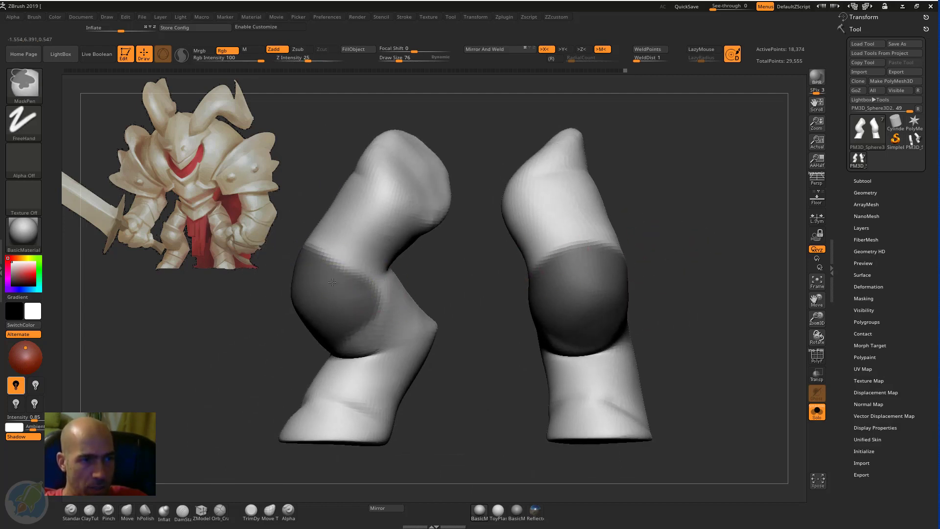
{"action": "key", "text": "f"}
{"action": "left_click_drag", "start_coordinate": [639, 227], "coordinate": [579, 236]}
{"action": "left_click_drag", "start_coordinate": [512, 236], "coordinate": [515, 222], "text": "ctrl"}
{"action": "key", "text": "ctrl+z"}
{"action": "left_click_drag", "start_coordinate": [616, 220], "coordinate": [620, 259], "text": "alt"}
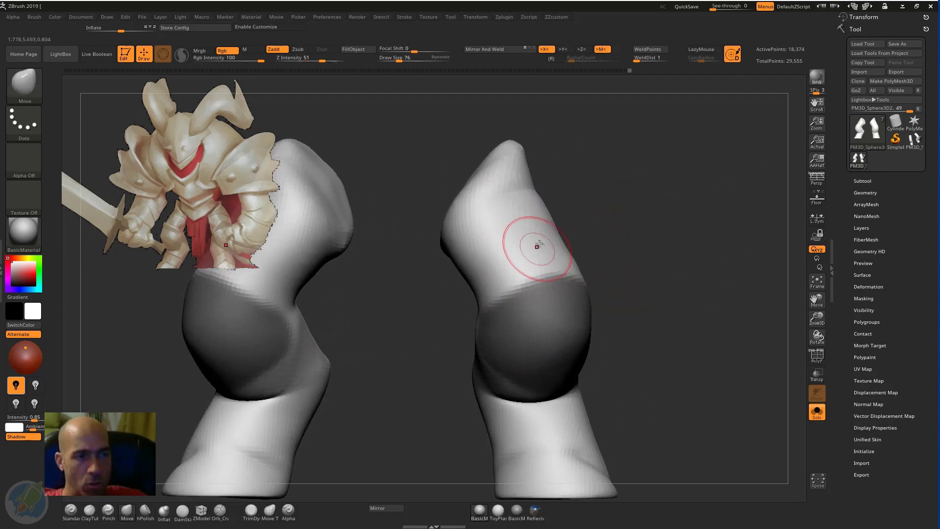
Set the brush size to 68 and trim the upper edge of the kneecap masks along the thighs
{"action": "key", "text": "bracketleft"}
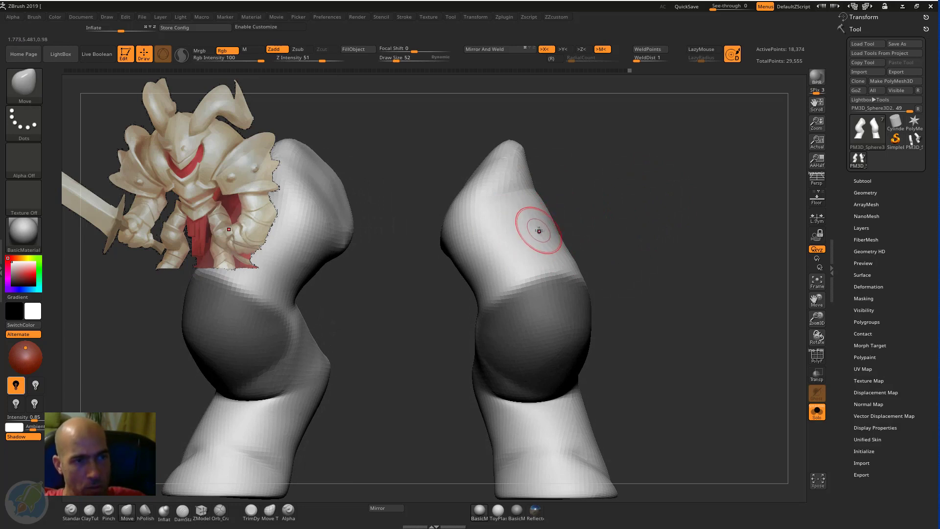
{"action": "key", "text": "bracketleft"}
{"action": "key", "text": "bracketleft"}
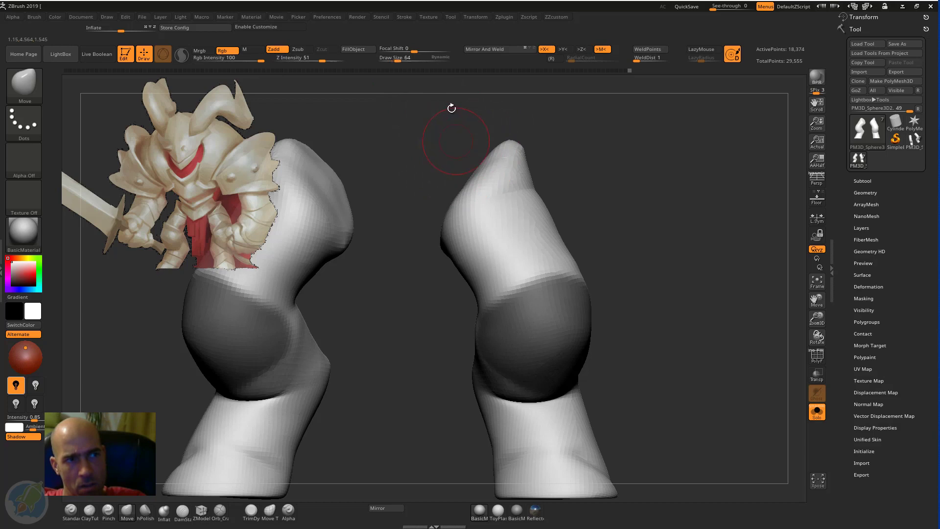
{"action": "left_click_drag", "start_coordinate": [678, 235], "coordinate": [619, 260]}
{"action": "key", "text": "ctrl"}
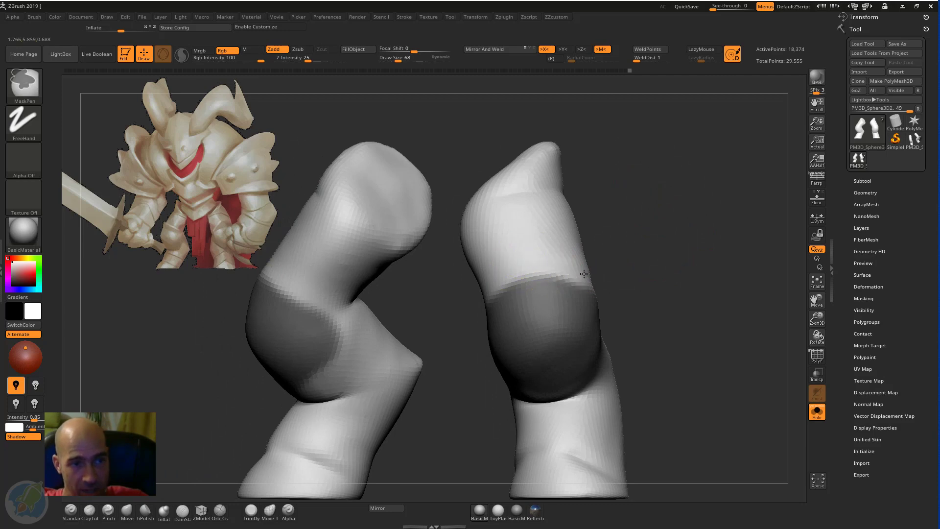
{"action": "left_click_drag", "start_coordinate": [604, 285], "coordinate": [549, 274]}
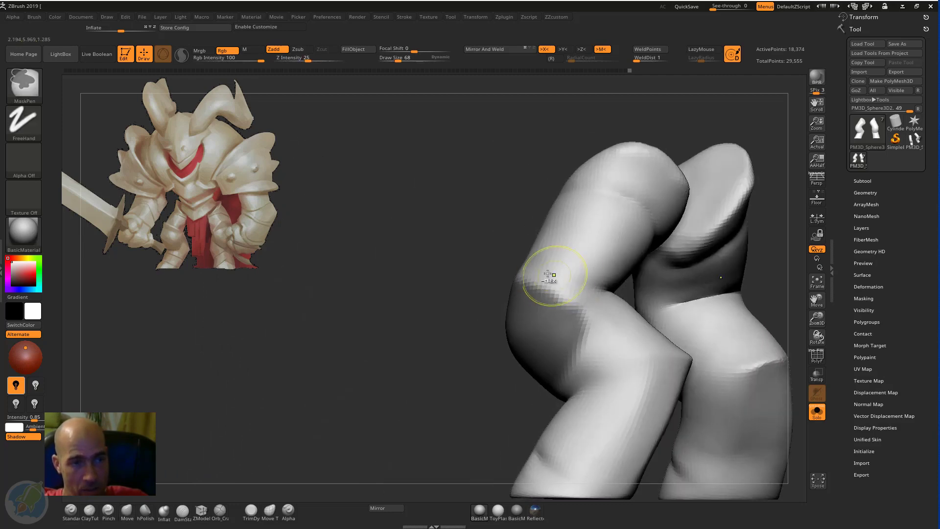
{"action": "left_click_drag", "start_coordinate": [466, 422], "coordinate": [556, 254]}
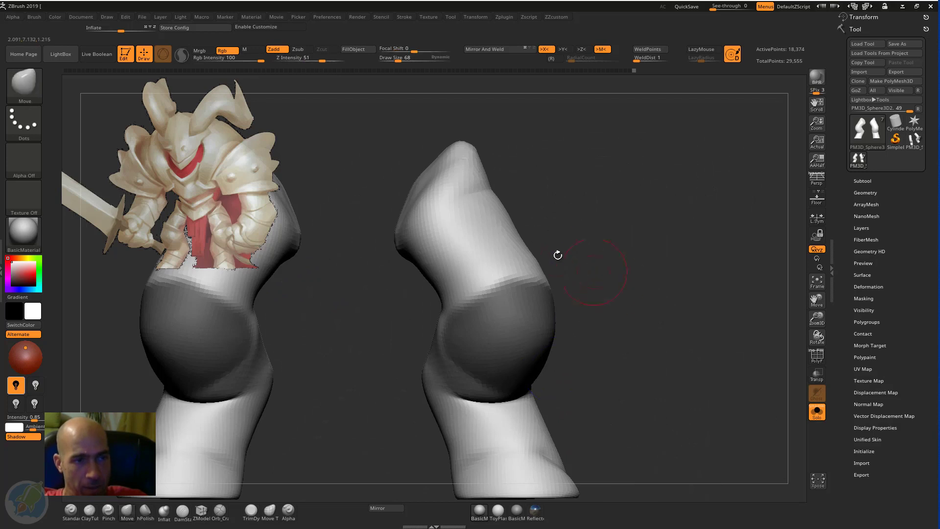
{"action": "left_click", "coordinate": [699, 274], "text": "ctrl"}
{"action": "left_click", "coordinate": [697, 274], "text": "ctrl"}
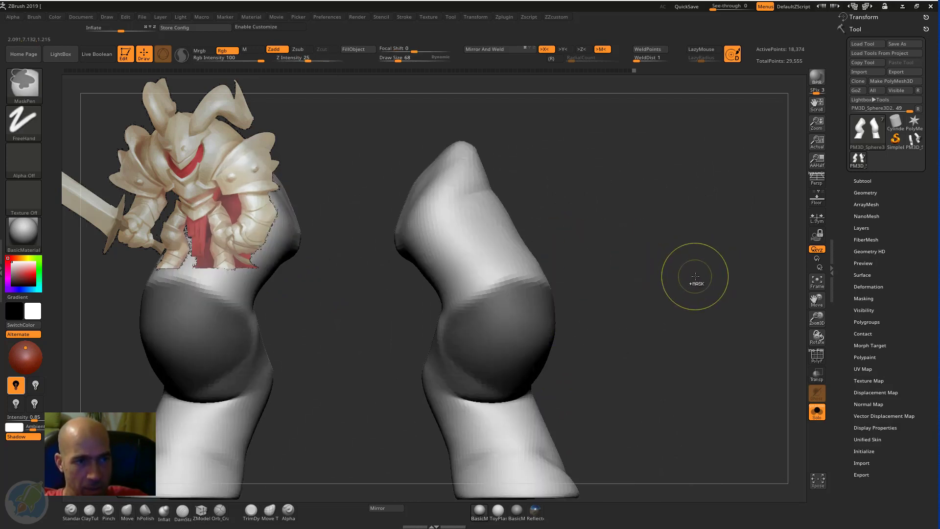
{"action": "left_click_drag", "start_coordinate": [695, 276], "coordinate": [693, 277], "text": "ctrl"}
{"action": "left_click", "coordinate": [693, 278], "text": "ctrl"}
{"action": "key", "text": "ctrl+z"}
{"action": "key", "text": "ctrl+z"}
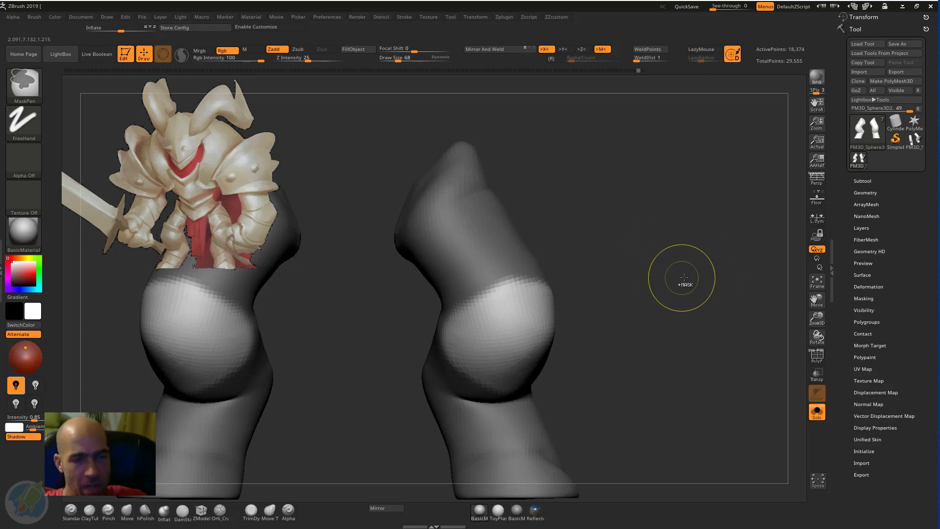
{"action": "left_click", "coordinate": [683, 278], "text": "ctrl"}
{"action": "left_click", "coordinate": [686, 279], "text": "ctrl"}
{"action": "left_click_drag", "start_coordinate": [683, 276], "coordinate": [714, 223], "text": "ctrl"}
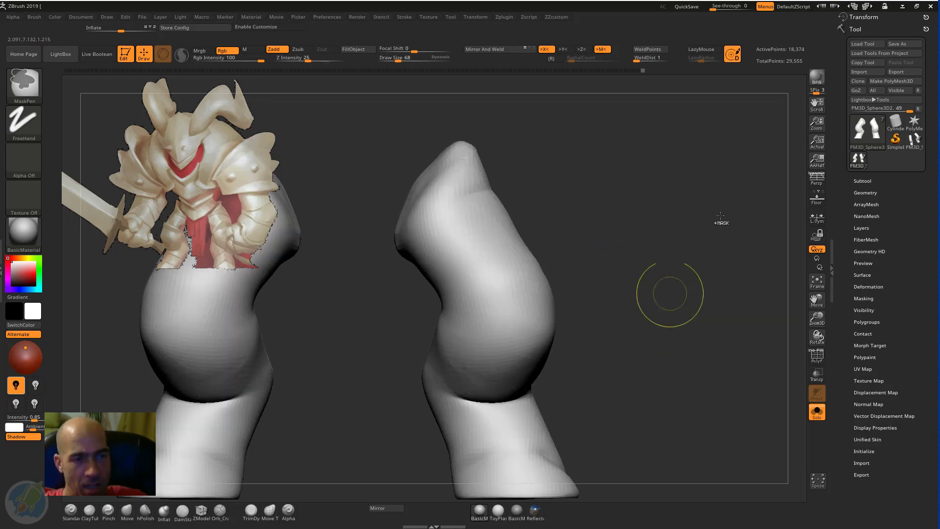
{"action": "key", "text": "ctrl+z"}
Extract the masked kneecap areas with a thickness of 0.02 and accept the result as a new subtool
{"action": "mouse_move", "coordinate": [664, 280]}
{"action": "left_mouse_down"}
{"action": "mouse_move", "coordinate": [648, 289]}
{"action": "mouse_move", "coordinate": [609, 247]}
{"action": "mouse_move", "coordinate": [676, 236]}
{"action": "mouse_move", "coordinate": [487, 310]}
{"action": "mouse_move", "coordinate": [482, 291]}
{"action": "mouse_move", "coordinate": [526, 300]}
{"action": "left_mouse_up"}
{"action": "left_click", "coordinate": [668, 290], "text": "ctrl"}
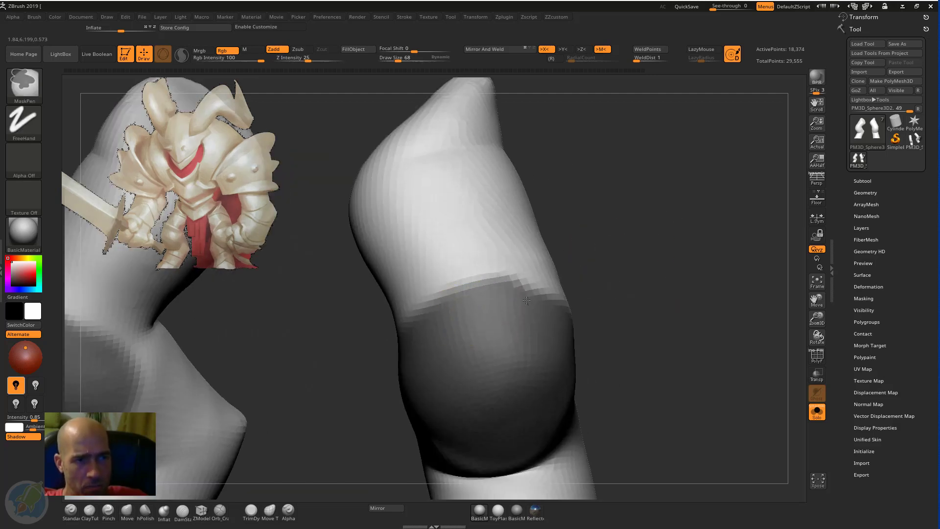
{"action": "mouse_move", "coordinate": [632, 290]}
{"action": "left_mouse_down", "text": "alt"}
{"action": "mouse_move", "coordinate": [632, 279]}
{"action": "mouse_move", "coordinate": [686, 289]}
{"action": "mouse_move", "coordinate": [754, 266]}
{"action": "mouse_move", "coordinate": [645, 254]}
{"action": "left_mouse_up", "text": "alt"}
{"action": "left_click", "coordinate": [866, 181]}
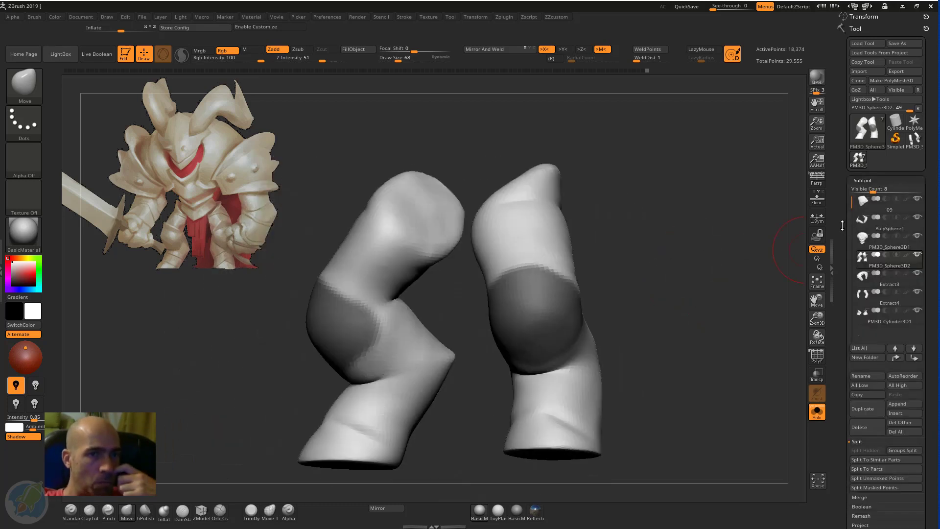
{"action": "left_click", "coordinate": [877, 269]}
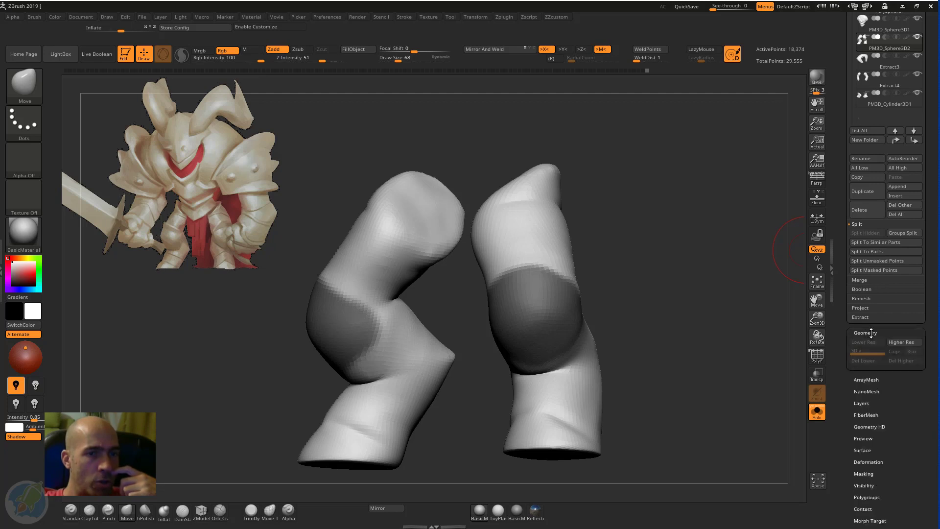
{"action": "left_click", "coordinate": [869, 333]}
{"action": "left_click_drag", "start_coordinate": [843, 309], "coordinate": [844, 353]}
{"action": "left_click", "coordinate": [860, 388]}
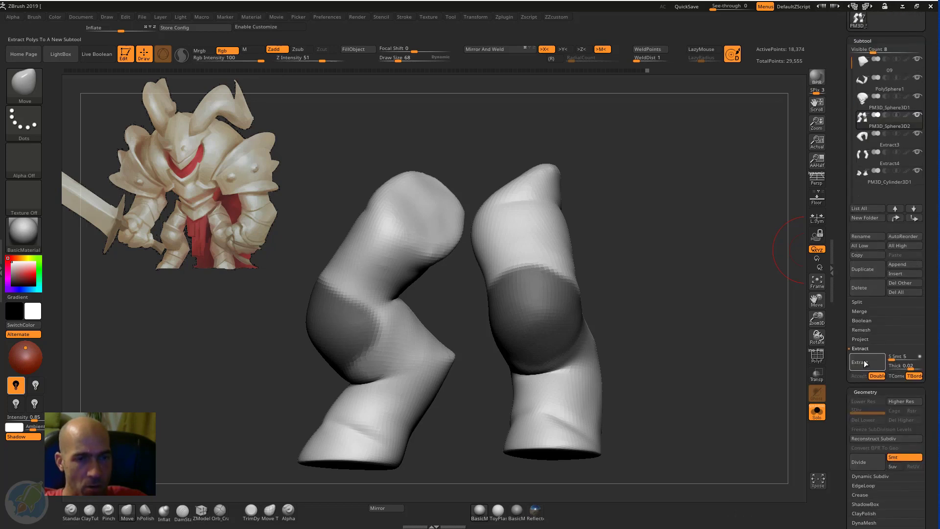
{"action": "left_click", "coordinate": [866, 363]}
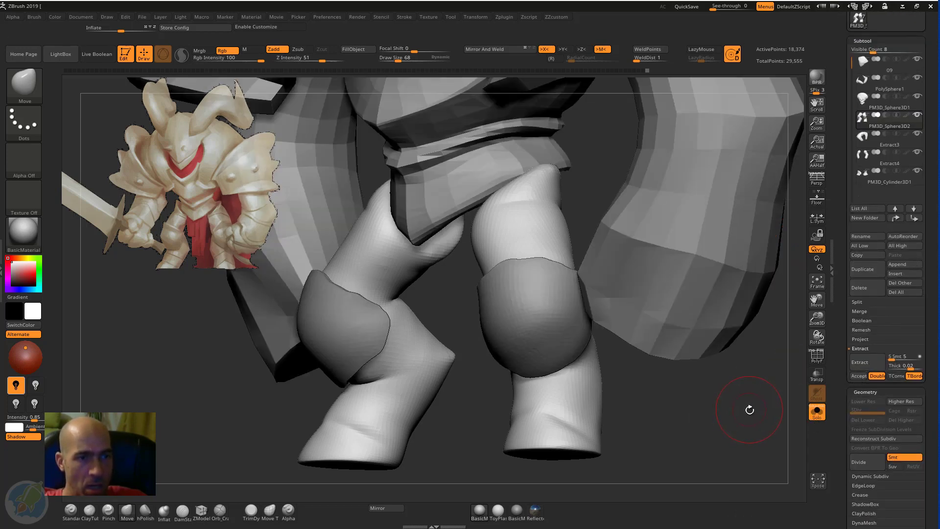
{"action": "left_click_drag", "start_coordinate": [750, 409], "coordinate": [736, 420]}
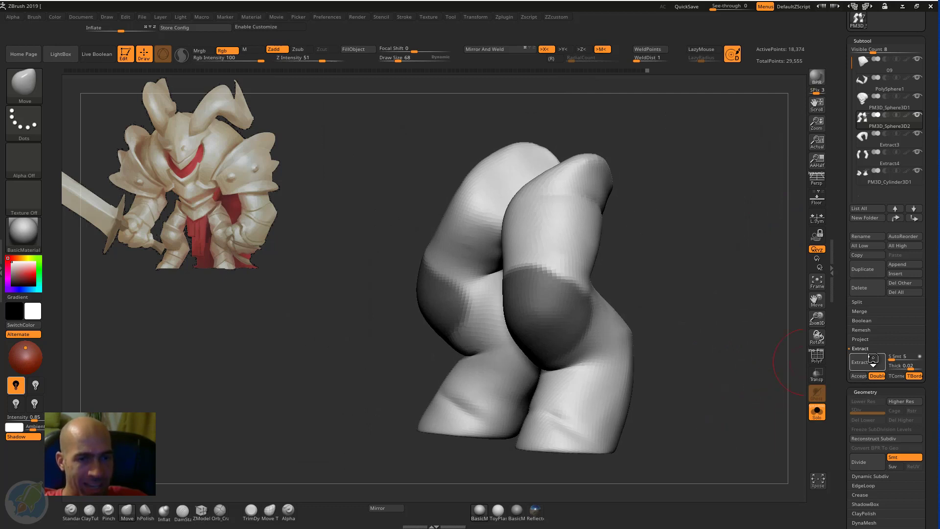
{"action": "left_click", "coordinate": [858, 375]}
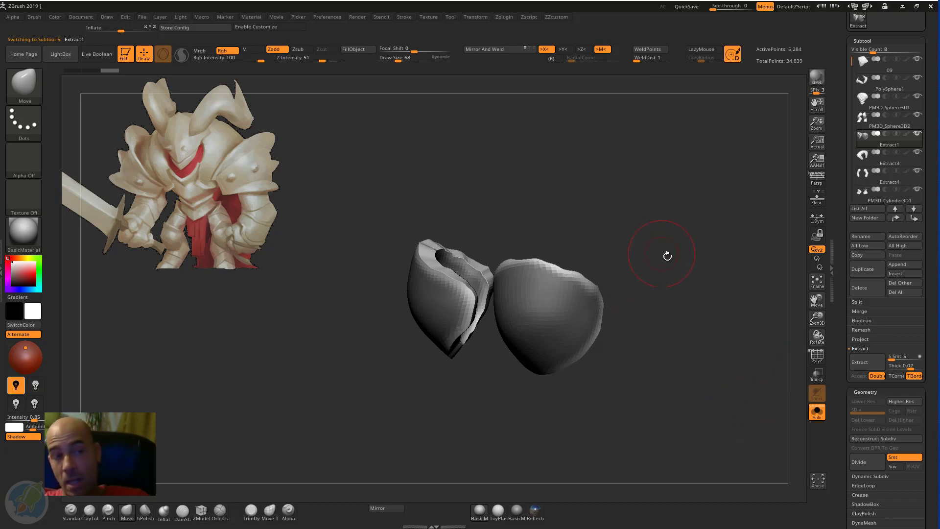
Turn on the PolyFrame display and inspect the inner, border and outer polygroups of the extracted knee plates
{"action": "left_click_drag", "start_coordinate": [668, 253], "coordinate": [776, 352]}
{"action": "left_click", "coordinate": [817, 356]}
{"action": "left_click_drag", "start_coordinate": [722, 321], "coordinate": [581, 264]}
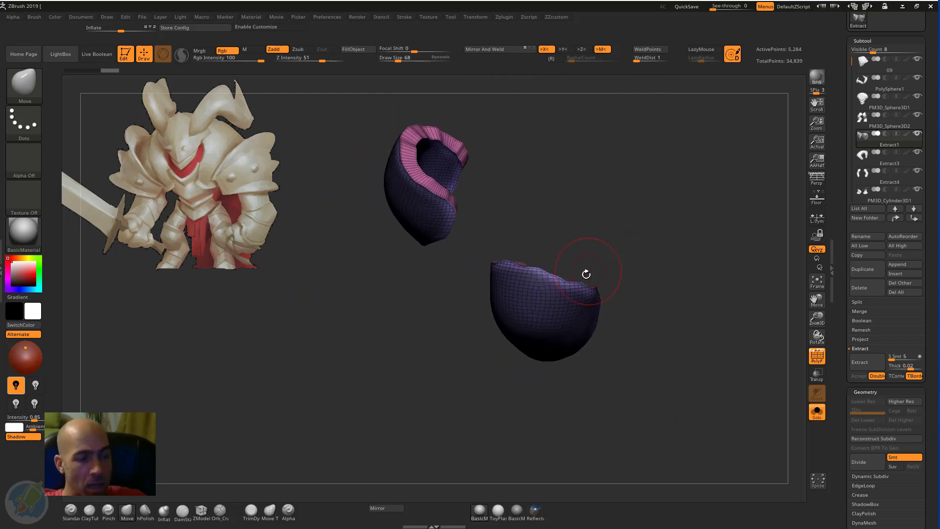
{"action": "left_click_drag", "start_coordinate": [642, 284], "coordinate": [697, 279]}
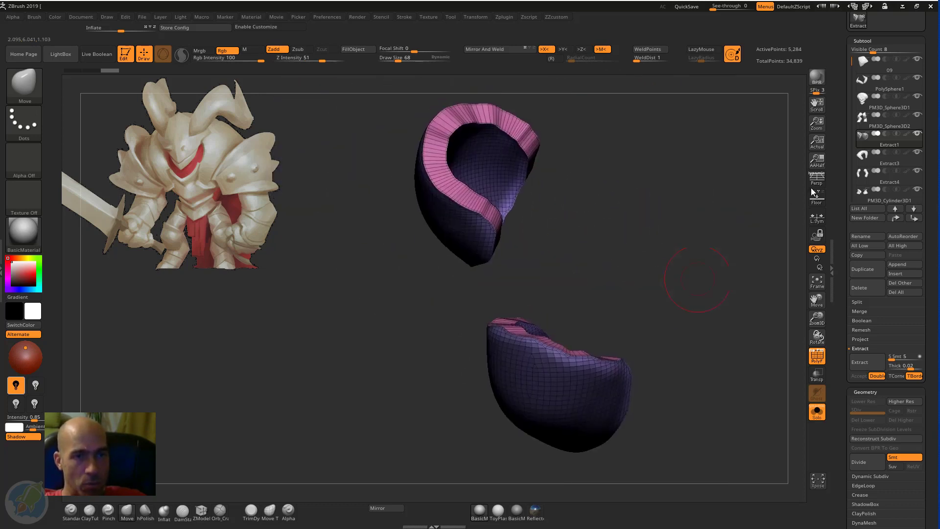
{"action": "left_click_drag", "start_coordinate": [612, 274], "coordinate": [555, 308]}
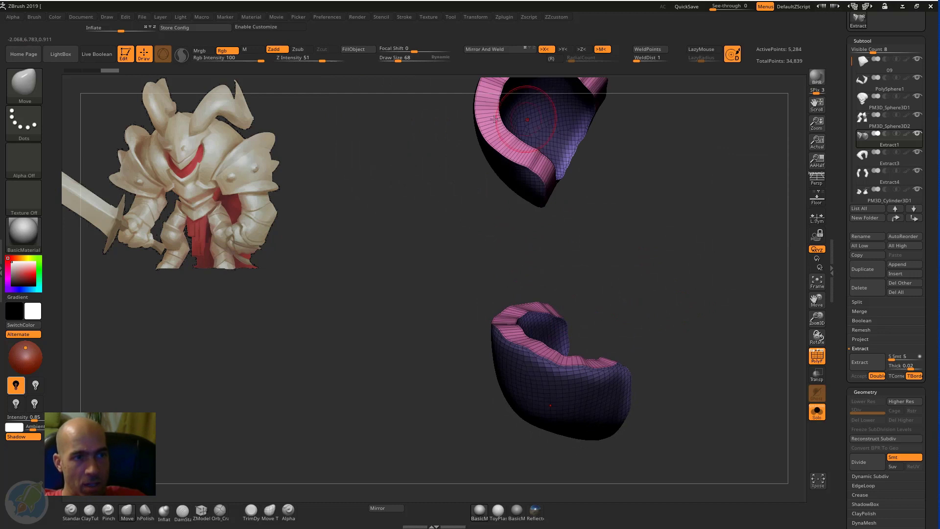
{"action": "left_click_drag", "start_coordinate": [494, 119], "coordinate": [670, 172]}
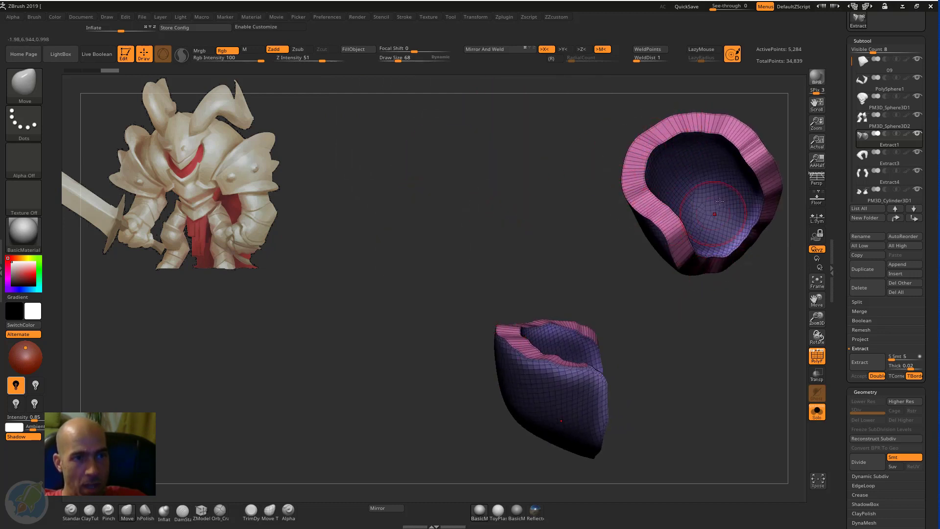
{"action": "left_click_drag", "start_coordinate": [721, 310], "coordinate": [630, 357]}
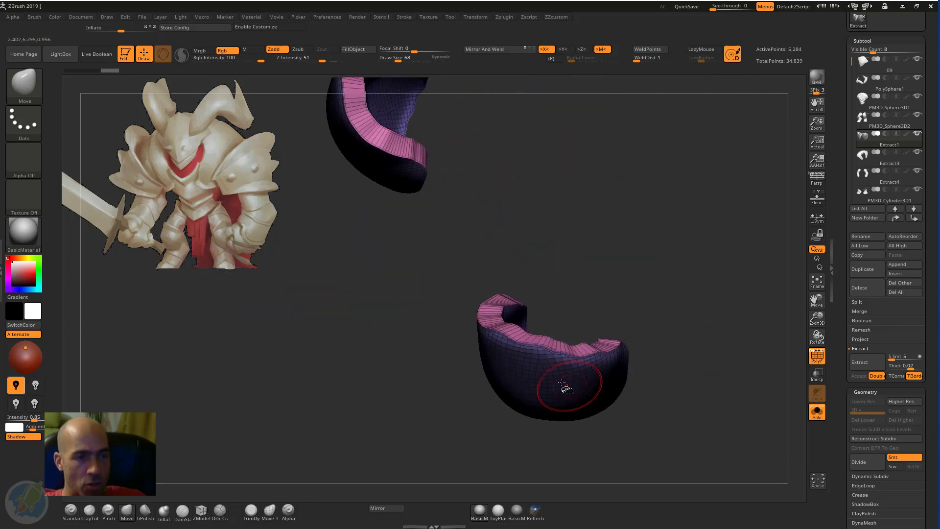
Isolate the outer polygroup of the knee plates and delete the hidden inner and border surfaces
{"action": "left_click", "coordinate": [602, 364], "text": "ctrl+shift"}
{"action": "mouse_move", "coordinate": [685, 249]}
{"action": "left_mouse_down"}
{"action": "mouse_move", "coordinate": [707, 281]}
{"action": "mouse_move", "coordinate": [703, 333]}
{"action": "mouse_move", "coordinate": [724, 214]}
{"action": "mouse_move", "coordinate": [592, 262]}
{"action": "mouse_move", "coordinate": [663, 309]}
{"action": "mouse_move", "coordinate": [668, 331]}
{"action": "mouse_move", "coordinate": [677, 297]}
{"action": "left_mouse_up"}
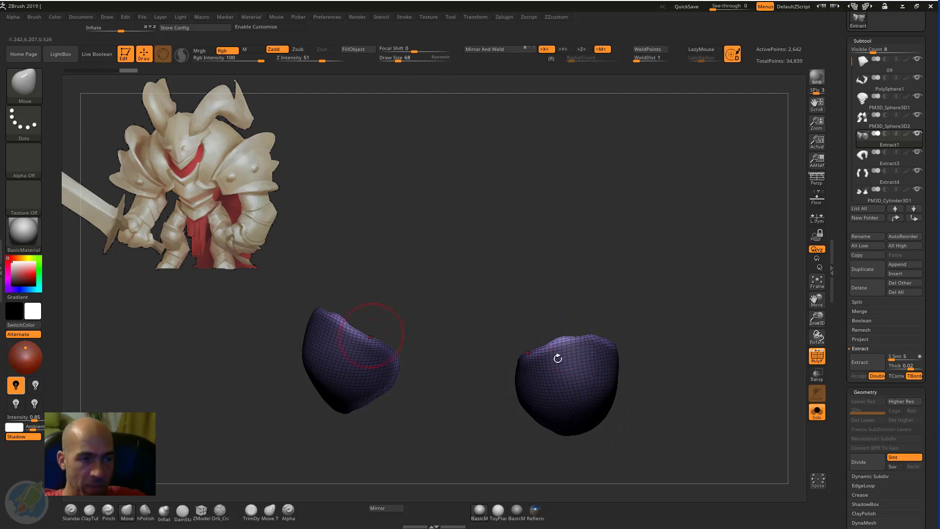
{"action": "left_click_drag", "start_coordinate": [682, 275], "coordinate": [680, 255]}
{"action": "key", "text": "space"}
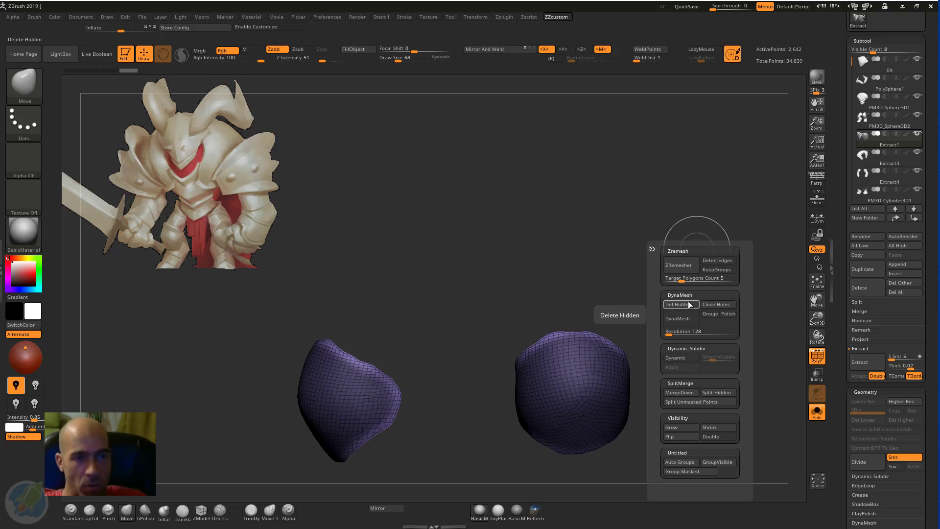
{"action": "left_click", "coordinate": [684, 304]}
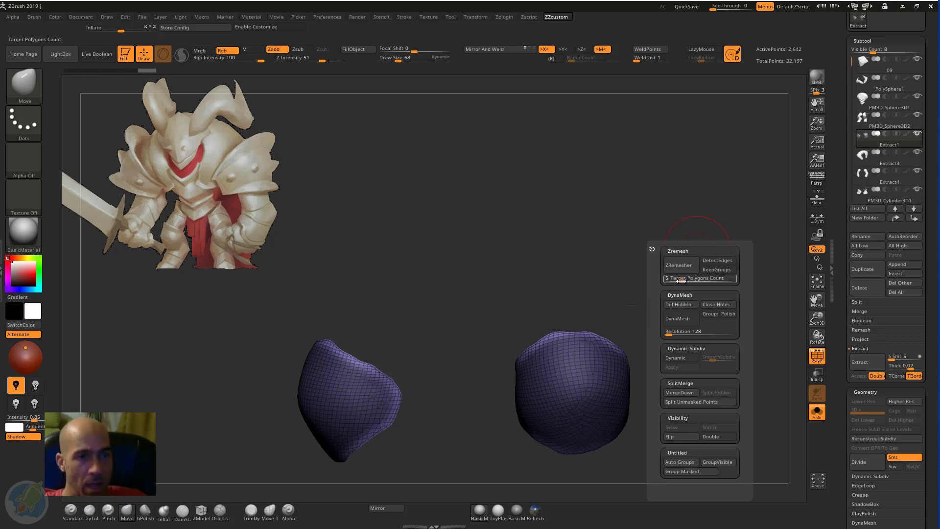
Remesh the knee plates with ZRemesher at a target polygon count of 0.1
{"action": "left_click", "coordinate": [674, 281]}
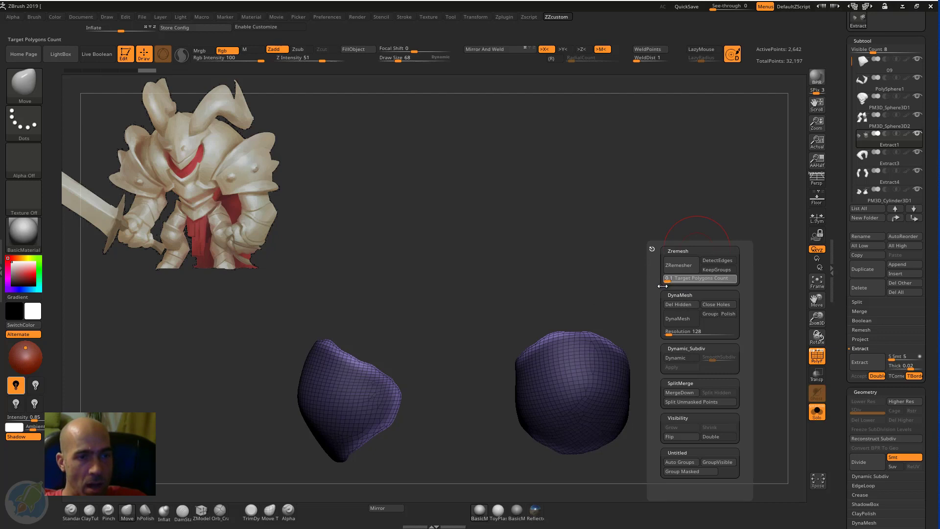
{"action": "type", "text": "0.1"}
{"action": "left_click", "coordinate": [683, 269]}
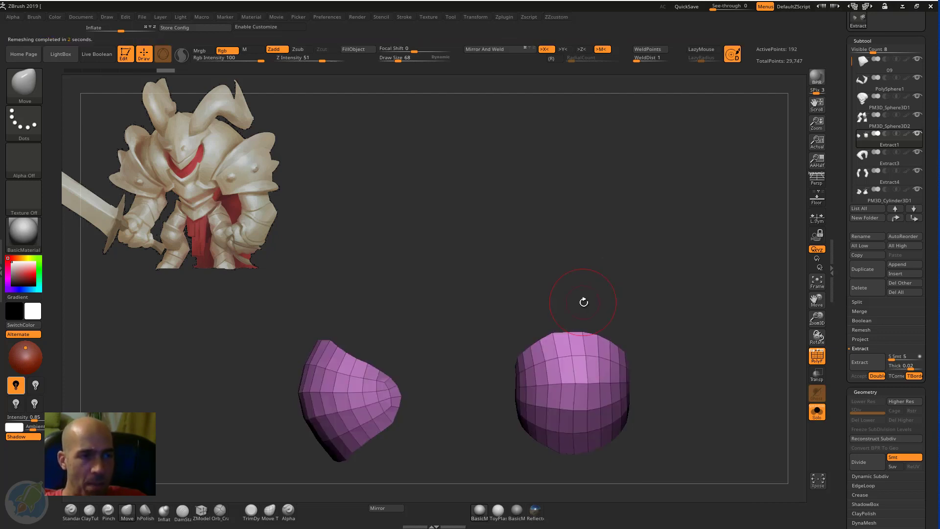
Even out the edges and rounded outline of the low-poly knee plates with the Move brush
{"action": "left_click_drag", "start_coordinate": [583, 301], "coordinate": [659, 274]}
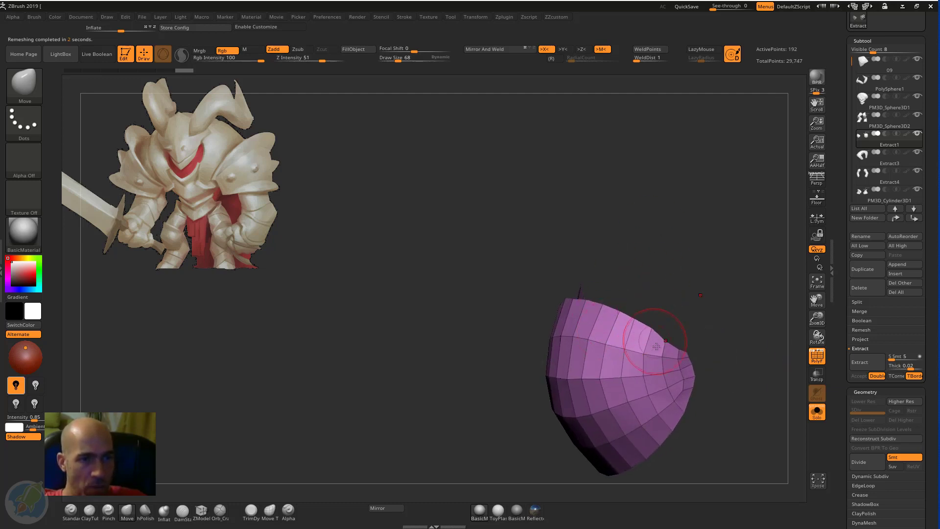
{"action": "mouse_move", "coordinate": [716, 334]}
{"action": "left_mouse_down"}
{"action": "mouse_move", "coordinate": [670, 347]}
{"action": "mouse_move", "coordinate": [668, 316]}
{"action": "mouse_move", "coordinate": [634, 279]}
{"action": "mouse_move", "coordinate": [635, 237]}
{"action": "left_mouse_up"}
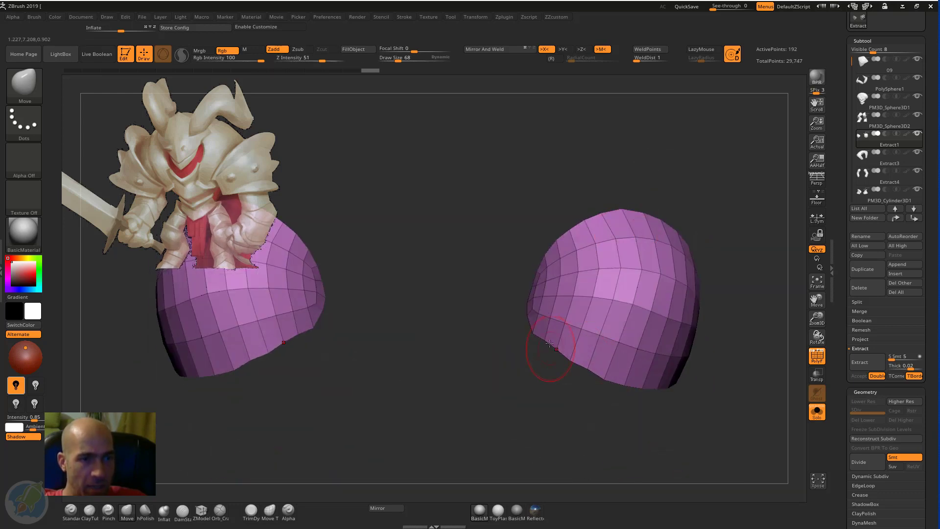
{"action": "left_click_drag", "start_coordinate": [572, 393], "coordinate": [691, 368]}
{"action": "left_click_drag", "start_coordinate": [718, 404], "coordinate": [659, 421]}
Turn Solo off to show the whole character and adjust the knee plates' edges around the legs
{"action": "left_click", "coordinate": [818, 415]}
{"action": "left_click_drag", "start_coordinate": [720, 391], "coordinate": [529, 367]}
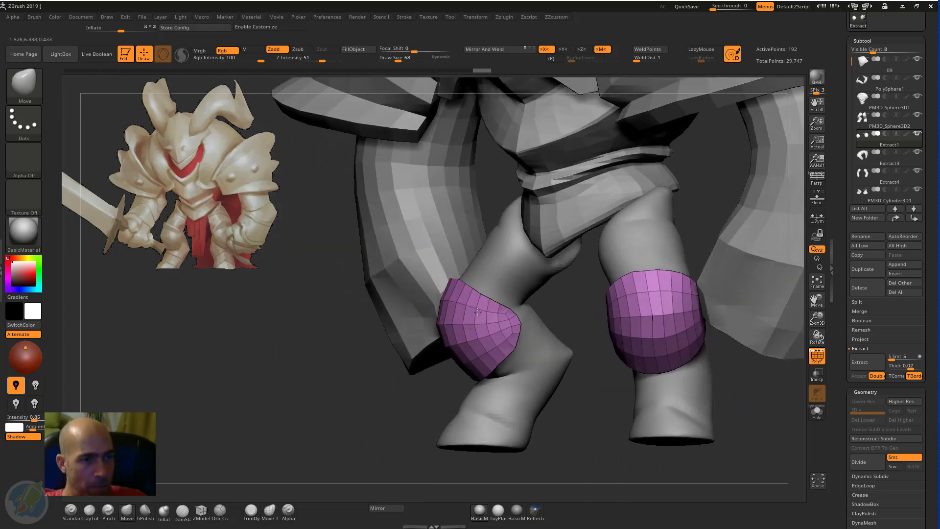
{"action": "left_click_drag", "start_coordinate": [368, 395], "coordinate": [448, 391]}
{"action": "left_click_drag", "start_coordinate": [489, 289], "coordinate": [500, 291]}
{"action": "left_click_drag", "start_coordinate": [526, 337], "coordinate": [451, 338]}
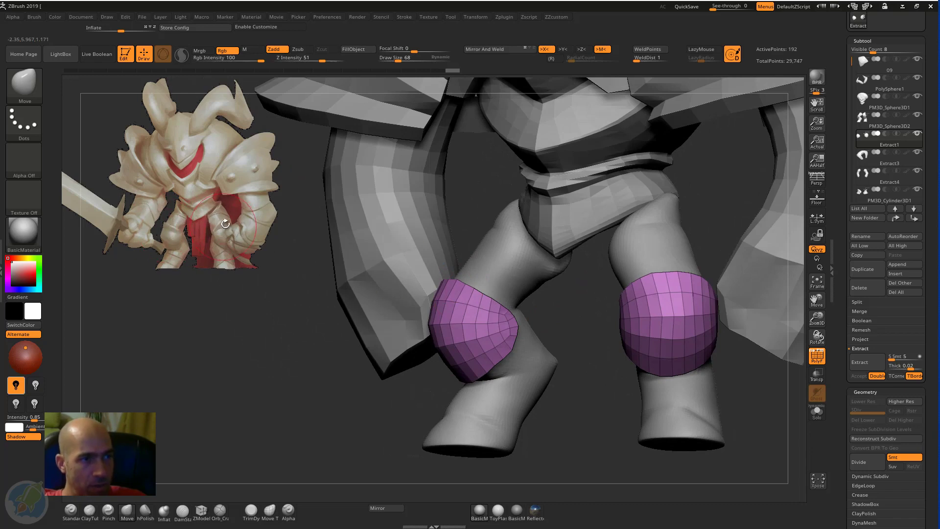
Pull the side edges of the knee plates into a tapered point toward the back of the knees
{"action": "mouse_move", "coordinate": [334, 409]}
{"action": "left_mouse_down"}
{"action": "mouse_move", "coordinate": [514, 319]}
{"action": "mouse_move", "coordinate": [411, 267]}
{"action": "mouse_move", "coordinate": [464, 267]}
{"action": "left_mouse_up"}
{"action": "mouse_move", "coordinate": [543, 292]}
{"action": "left_mouse_down"}
{"action": "mouse_move", "coordinate": [453, 294]}
{"action": "mouse_move", "coordinate": [463, 293]}
{"action": "left_mouse_up"}
{"action": "left_click_drag", "start_coordinate": [522, 322], "coordinate": [525, 317]}
{"action": "left_click_drag", "start_coordinate": [529, 337], "coordinate": [533, 332]}
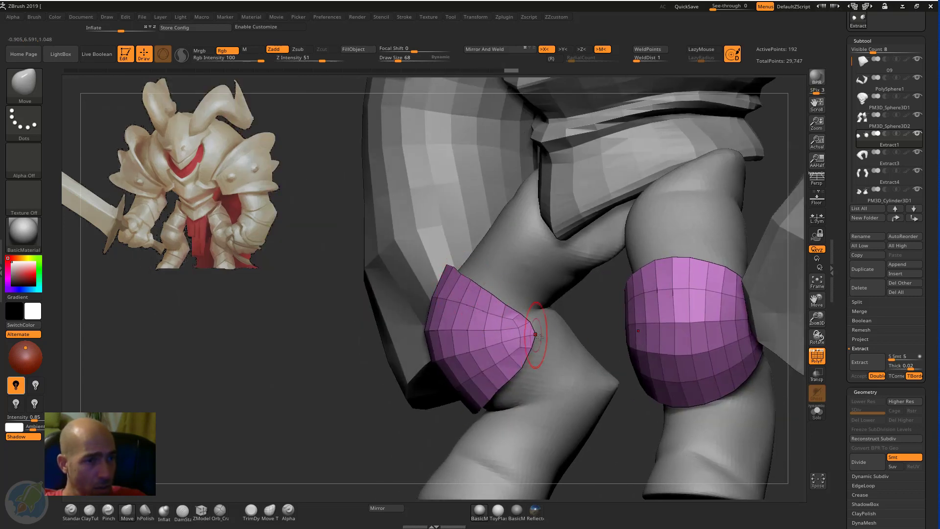
{"action": "right_click_drag", "start_coordinate": [534, 332], "coordinate": [533, 332], "text": "alt"}
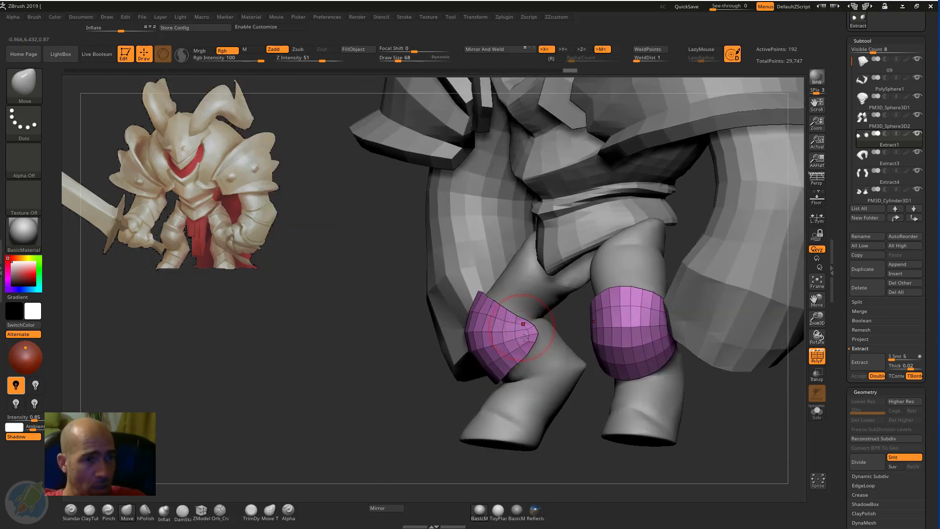
{"action": "left_click_drag", "start_coordinate": [427, 409], "coordinate": [619, 379]}
{"action": "left_click_drag", "start_coordinate": [460, 392], "coordinate": [771, 371]}
{"action": "left_click_drag", "start_coordinate": [646, 397], "coordinate": [739, 322]}
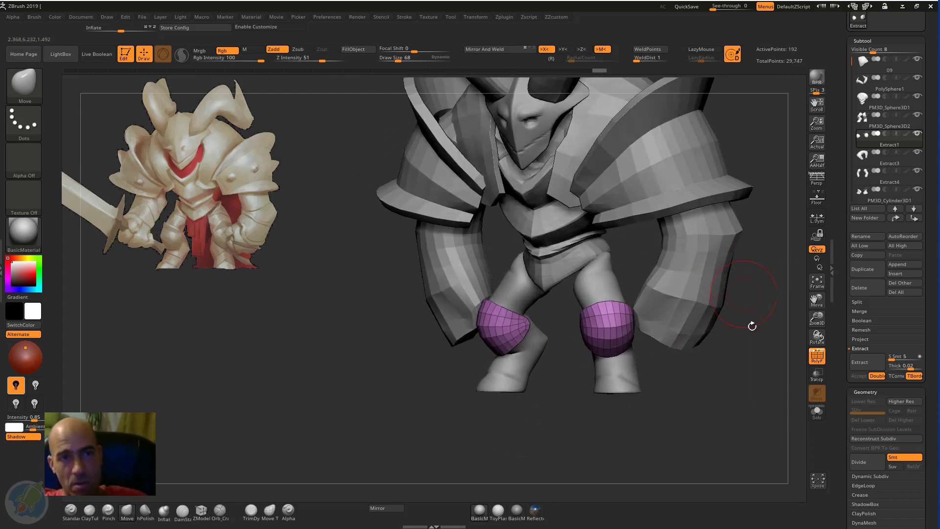
Hide the forearm armor subtool and refine the outline of the knee plates around the legs with the Move brush
{"action": "left_click", "coordinate": [916, 169]}
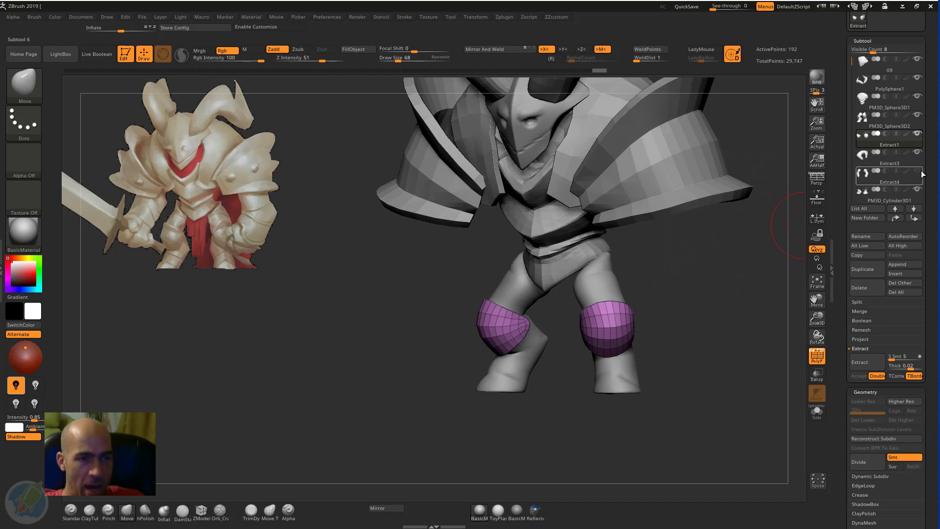
{"action": "left_click_drag", "start_coordinate": [722, 323], "coordinate": [514, 354]}
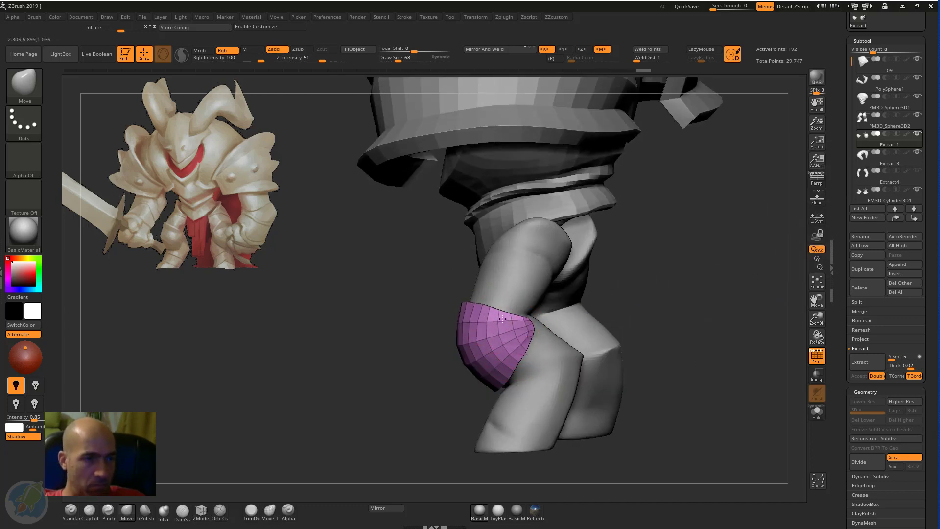
{"action": "left_click_drag", "start_coordinate": [641, 313], "coordinate": [546, 289]}
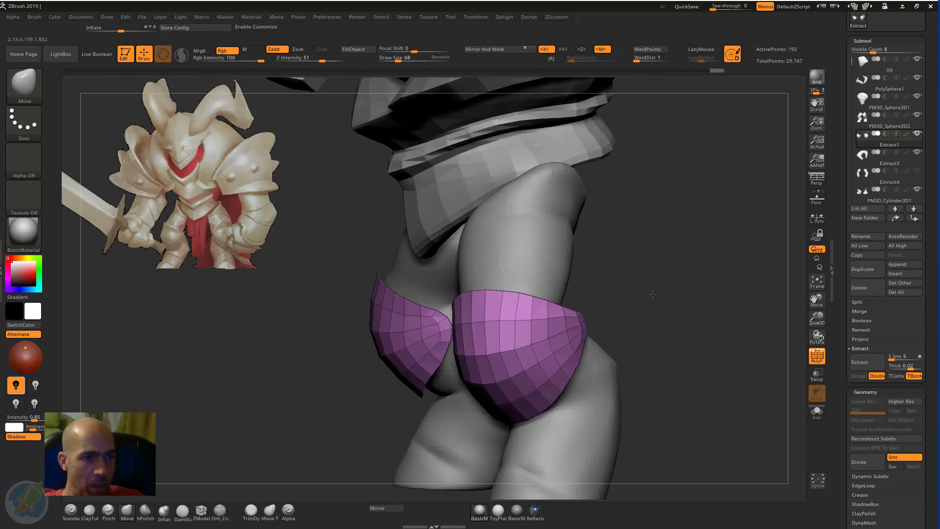
{"action": "mouse_move", "coordinate": [653, 293]}
{"action": "left_mouse_down"}
{"action": "mouse_move", "coordinate": [558, 300]}
{"action": "mouse_move", "coordinate": [549, 312]}
{"action": "mouse_move", "coordinate": [520, 298]}
{"action": "left_mouse_up"}
{"action": "mouse_move", "coordinate": [637, 279]}
{"action": "left_mouse_down"}
{"action": "mouse_move", "coordinate": [628, 259]}
{"action": "mouse_move", "coordinate": [645, 281]}
{"action": "mouse_move", "coordinate": [622, 265]}
{"action": "mouse_move", "coordinate": [651, 313]}
{"action": "mouse_move", "coordinate": [671, 284]}
{"action": "mouse_move", "coordinate": [553, 282]}
{"action": "left_mouse_up"}
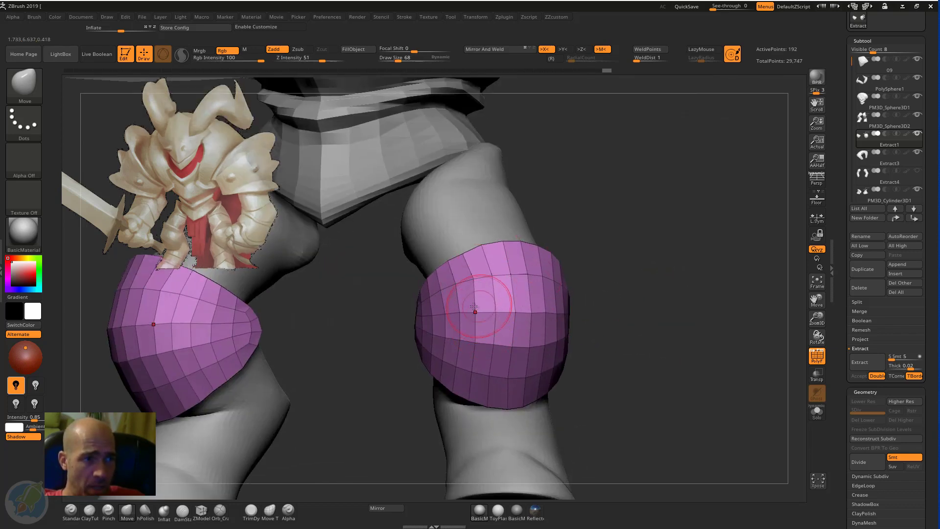
{"action": "left_click_drag", "start_coordinate": [647, 295], "coordinate": [837, 352]}
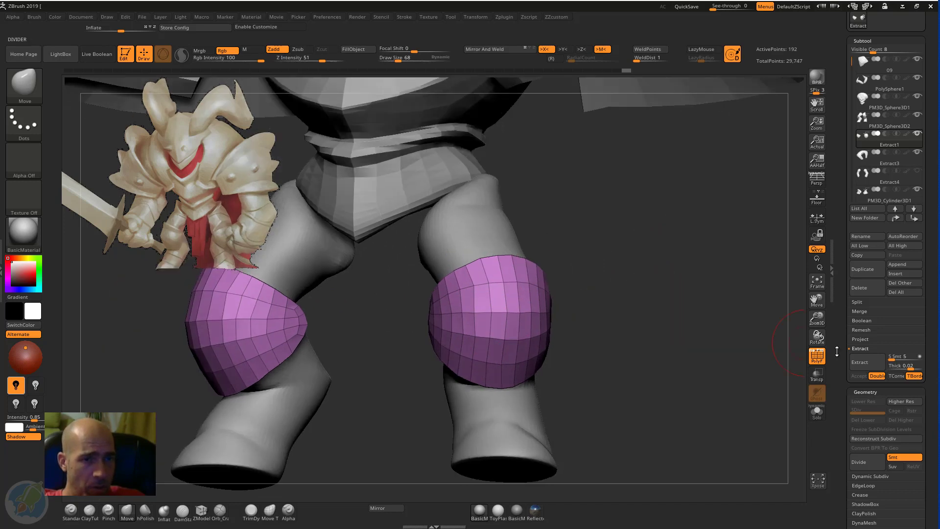
Even out the polygon rows and the rounded upper outline of the knee plates
{"action": "left_click", "coordinate": [817, 358]}
{"action": "left_click", "coordinate": [816, 358]}
{"action": "left_click_drag", "start_coordinate": [685, 314], "coordinate": [554, 299]}
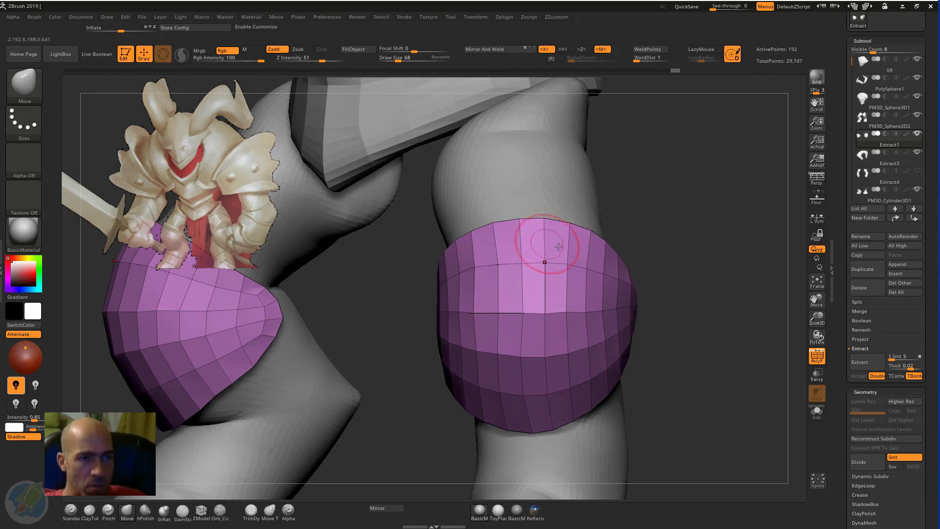
{"action": "left_click_drag", "start_coordinate": [688, 243], "coordinate": [575, 316]}
{"action": "left_click_drag", "start_coordinate": [674, 315], "coordinate": [676, 288]}
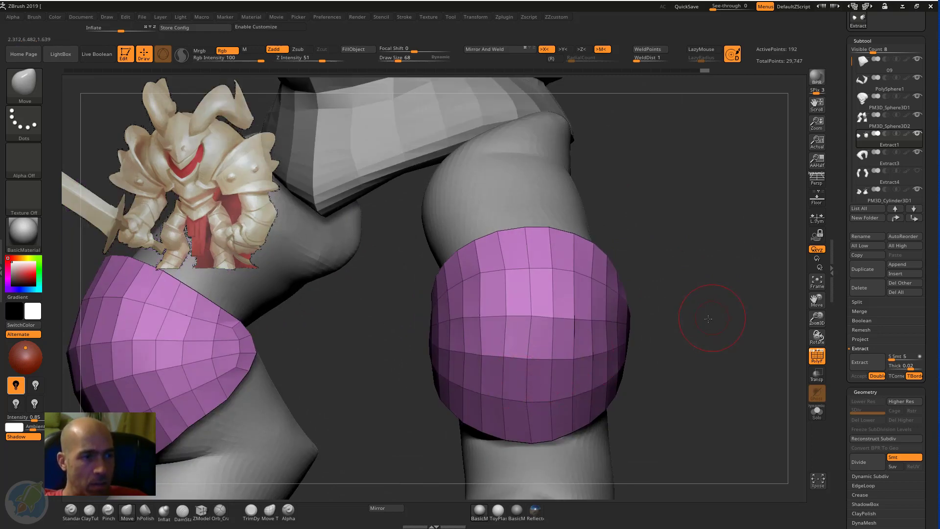
{"action": "left_click_drag", "start_coordinate": [708, 319], "coordinate": [669, 254]}
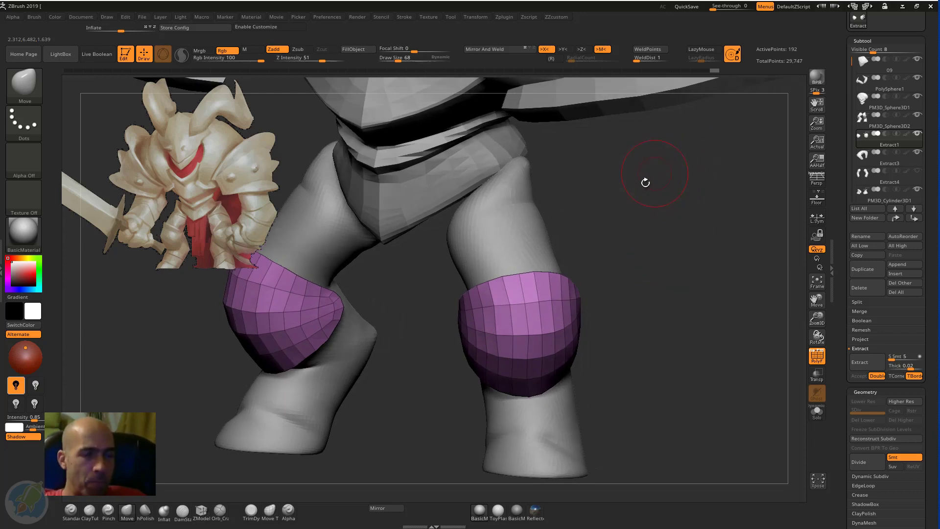
Adjust the top edges of the knee plates from the front and side to follow the thighs
{"action": "left_click_drag", "start_coordinate": [642, 235], "coordinate": [497, 282]}
{"action": "left_click_drag", "start_coordinate": [645, 279], "coordinate": [538, 291]}
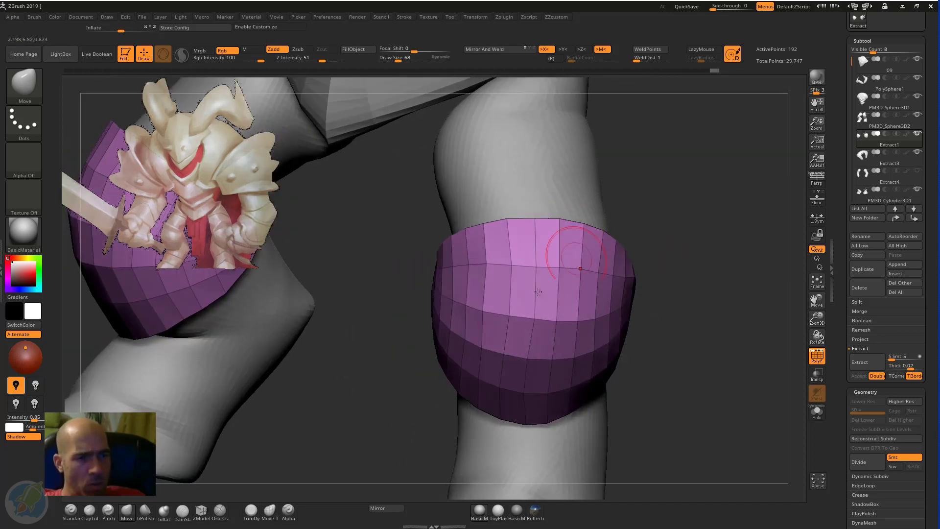
{"action": "left_click_drag", "start_coordinate": [441, 377], "coordinate": [612, 255]}
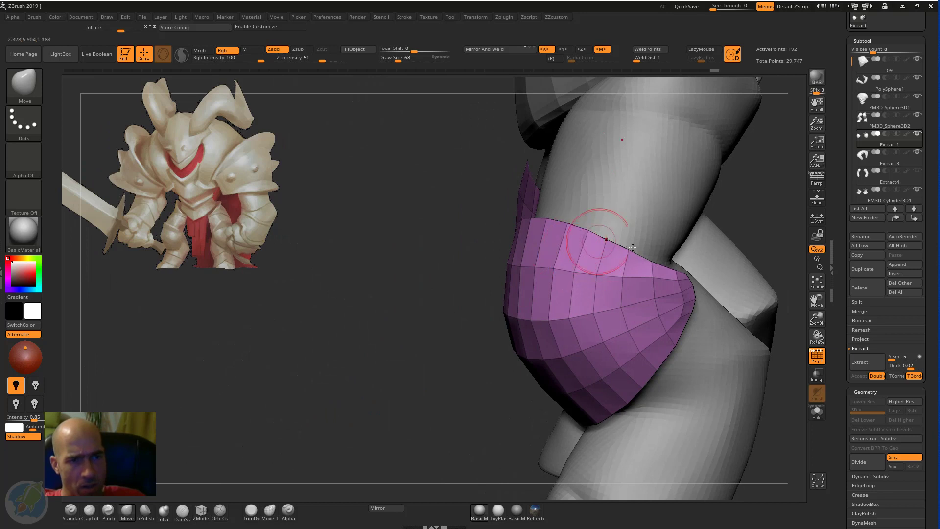
{"action": "mouse_move", "coordinate": [475, 414]}
{"action": "left_mouse_down"}
{"action": "mouse_move", "coordinate": [291, 405]}
{"action": "mouse_move", "coordinate": [276, 443]}
{"action": "left_mouse_up"}
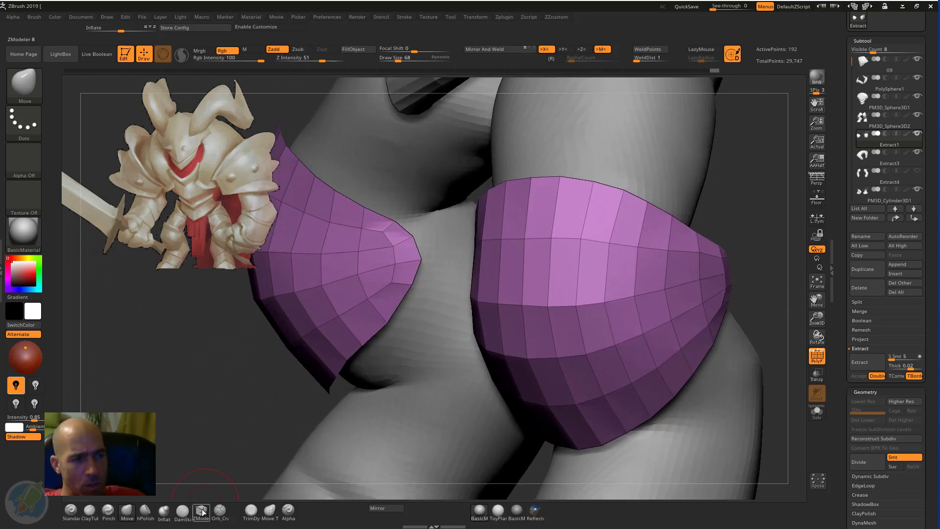
Mask the knee plates' border loop with ZModeler's edge Mask action targeting EdgeLoop Complete, and invert the mask to free only the border
{"action": "left_click", "coordinate": [201, 512]}
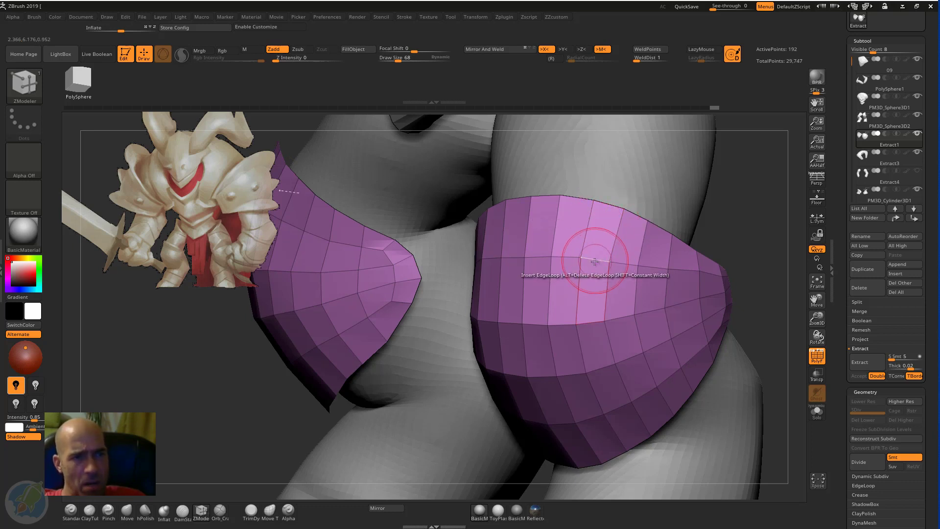
{"action": "key", "text": "space"}
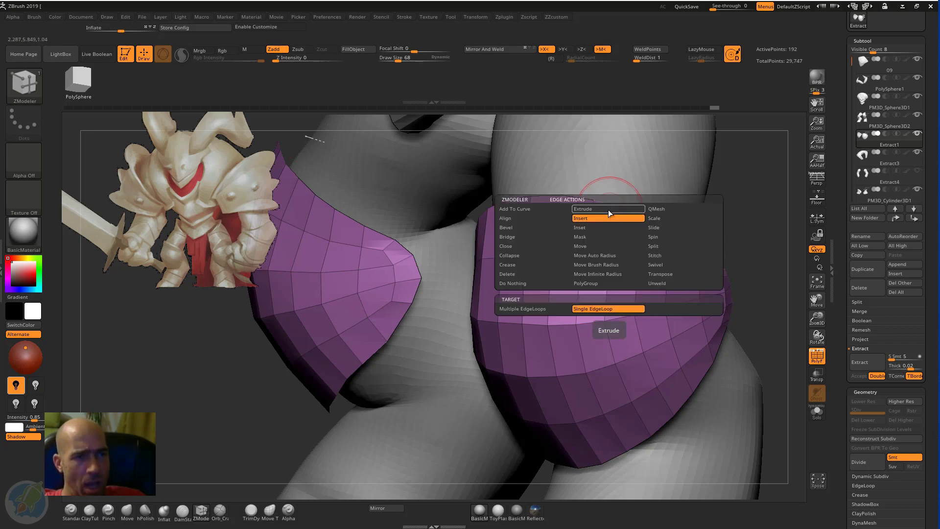
{"action": "left_click", "coordinate": [587, 236]}
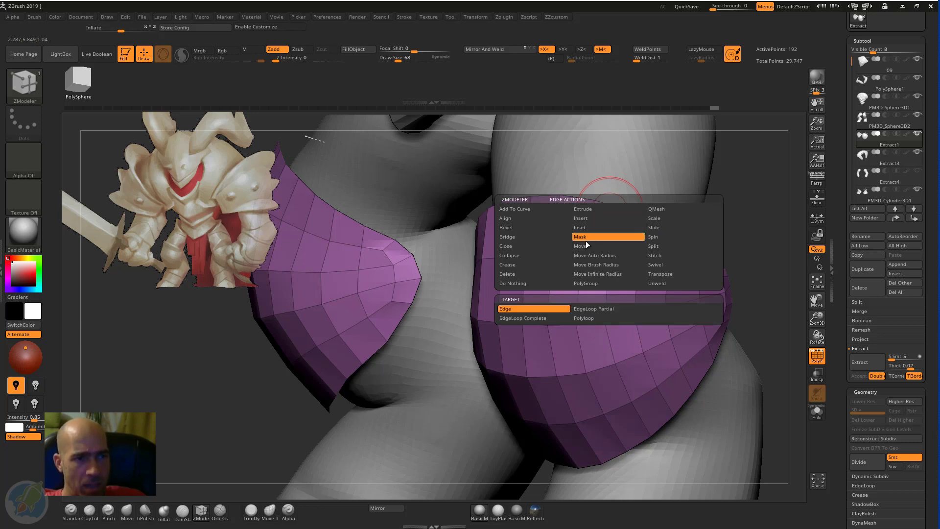
{"action": "left_click", "coordinate": [521, 319]}
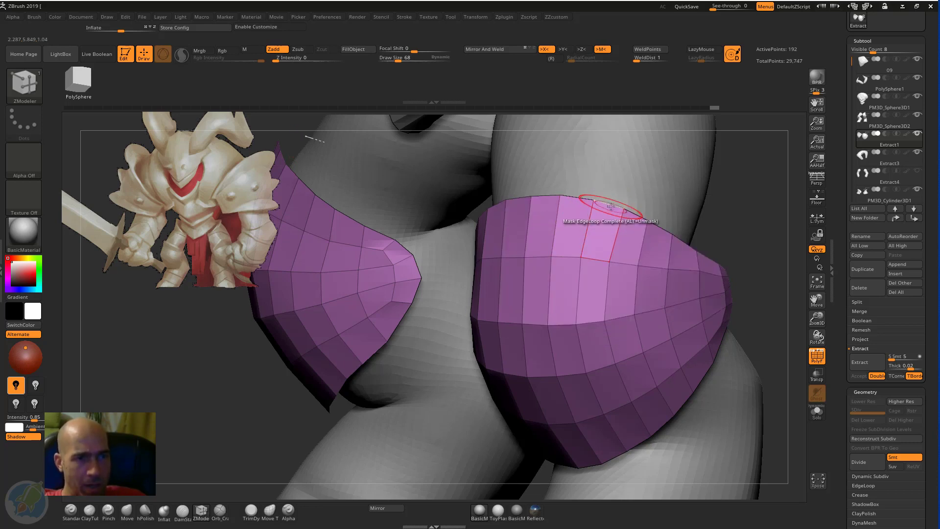
{"action": "left_click", "coordinate": [603, 207]}
{"action": "mouse_move", "coordinate": [757, 214]}
{"action": "left_mouse_down"}
{"action": "mouse_move", "coordinate": [642, 214]}
{"action": "mouse_move", "coordinate": [779, 200]}
{"action": "mouse_move", "coordinate": [721, 246]}
{"action": "mouse_move", "coordinate": [737, 265]}
{"action": "left_mouse_up"}
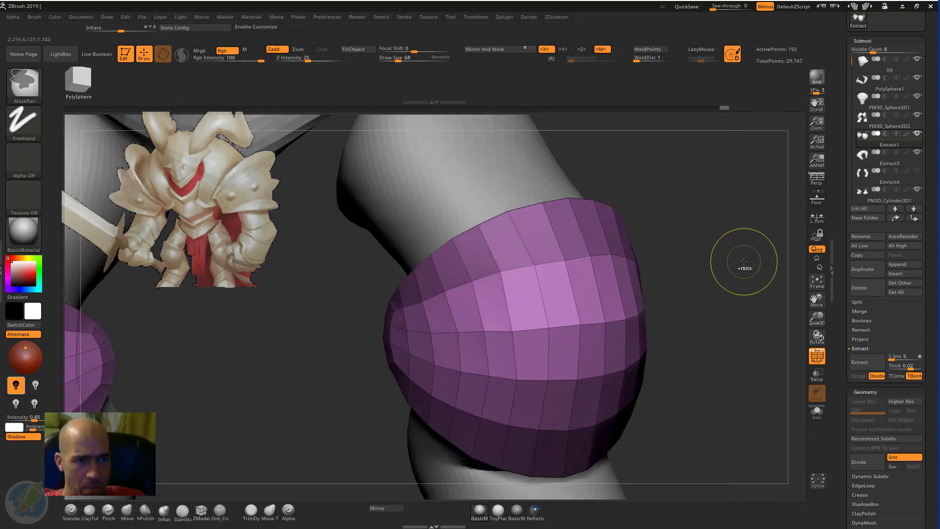
{"action": "left_click", "coordinate": [744, 262], "text": "ctrl"}
Activate the transform gizmo on the knee plates subtool, viewing the knee from the side
{"action": "mouse_move", "coordinate": [667, 221]}
{"action": "left_mouse_down"}
{"action": "mouse_move", "coordinate": [423, 349]}
{"action": "mouse_move", "coordinate": [489, 301]}
{"action": "mouse_move", "coordinate": [501, 339]}
{"action": "mouse_move", "coordinate": [523, 279]}
{"action": "mouse_move", "coordinate": [493, 323]}
{"action": "left_mouse_up"}
{"action": "key", "text": "w"}
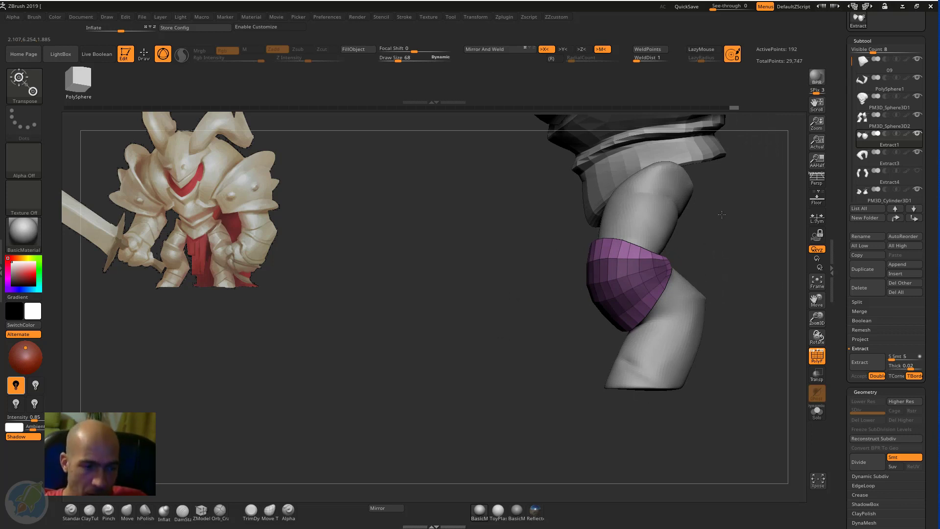
{"action": "left_click_drag", "start_coordinate": [747, 208], "coordinate": [602, 280]}
{"action": "left_click_drag", "start_coordinate": [678, 298], "coordinate": [526, 381], "text": "alt"}
{"action": "left_click_drag", "start_coordinate": [699, 276], "coordinate": [636, 193], "text": "alt"}
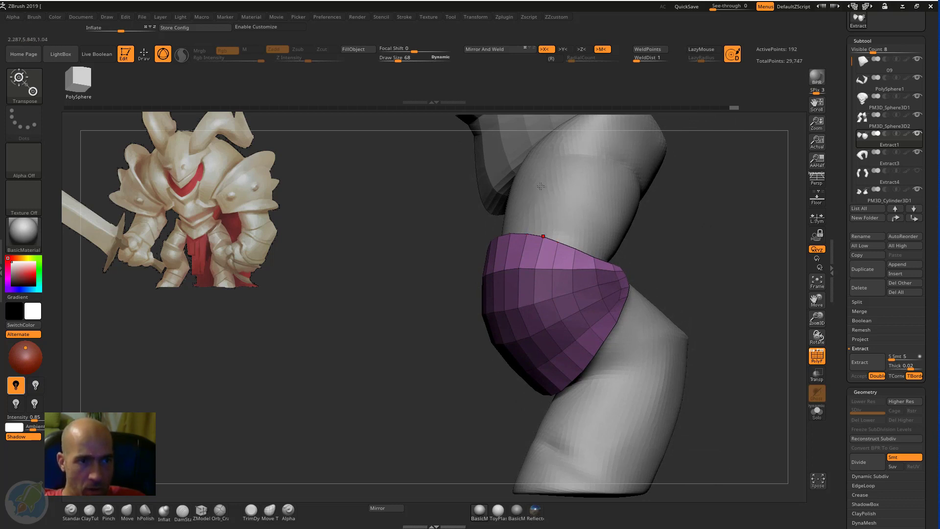
{"action": "left_click", "coordinate": [656, 414], "text": "alt"}
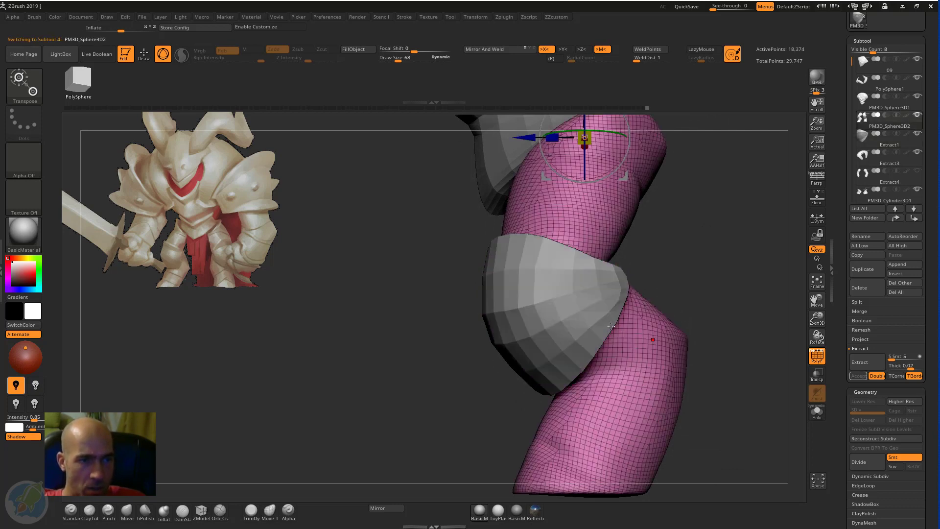
{"action": "left_click", "coordinate": [590, 313], "text": "alt"}
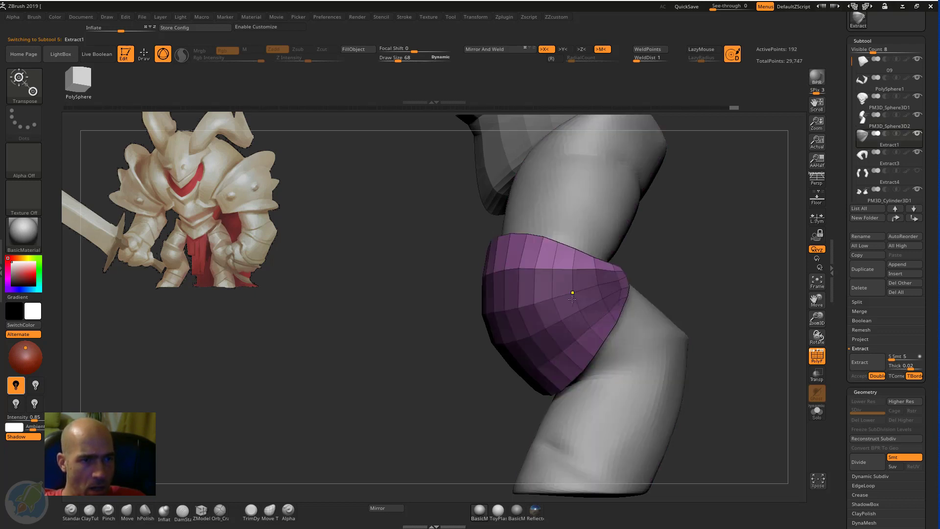
{"action": "key", "text": "w"}
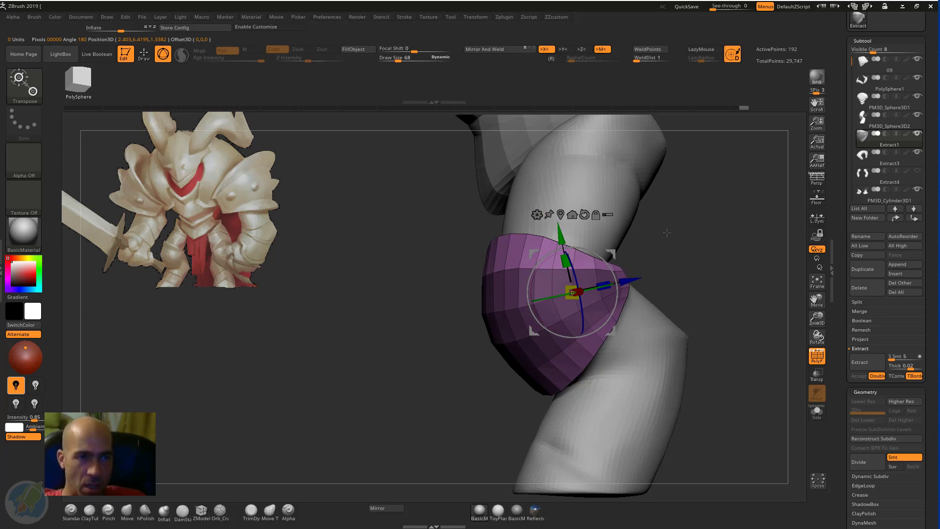
{"action": "left_click_drag", "start_coordinate": [683, 254], "coordinate": [589, 283]}
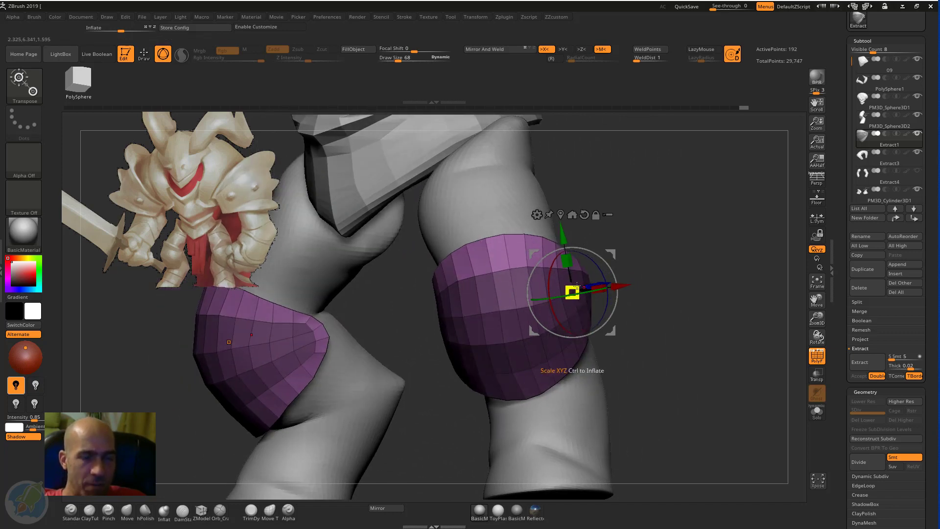
{"action": "left_click_drag", "start_coordinate": [689, 228], "coordinate": [521, 297]}
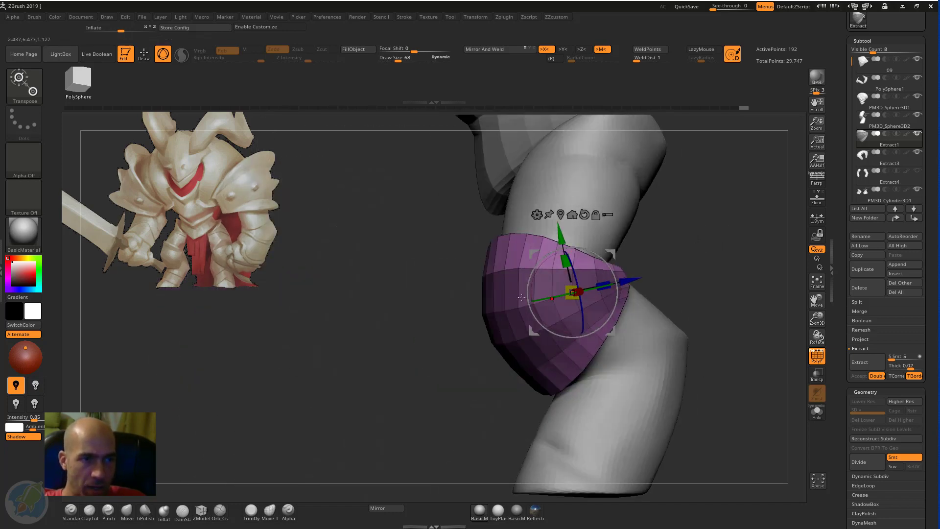
Reset the gizmo's orientation, center it on the unmasked border of the knee plate and align it with the plate
{"action": "left_click", "coordinate": [496, 310]}
{"action": "left_click_drag", "start_coordinate": [479, 319], "coordinate": [611, 313]}
{"action": "left_click", "coordinate": [599, 316]}
{"action": "left_click_drag", "start_coordinate": [651, 288], "coordinate": [690, 243]}
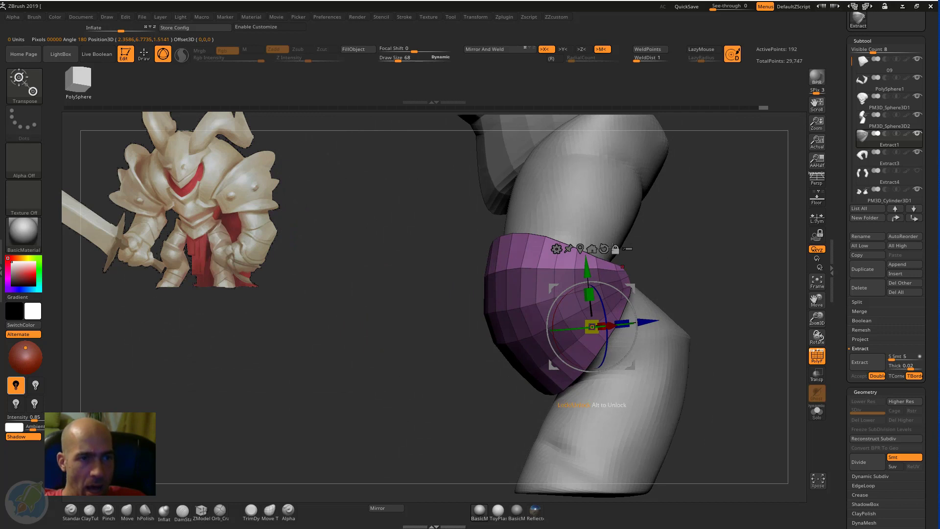
{"action": "left_click", "coordinate": [602, 248]}
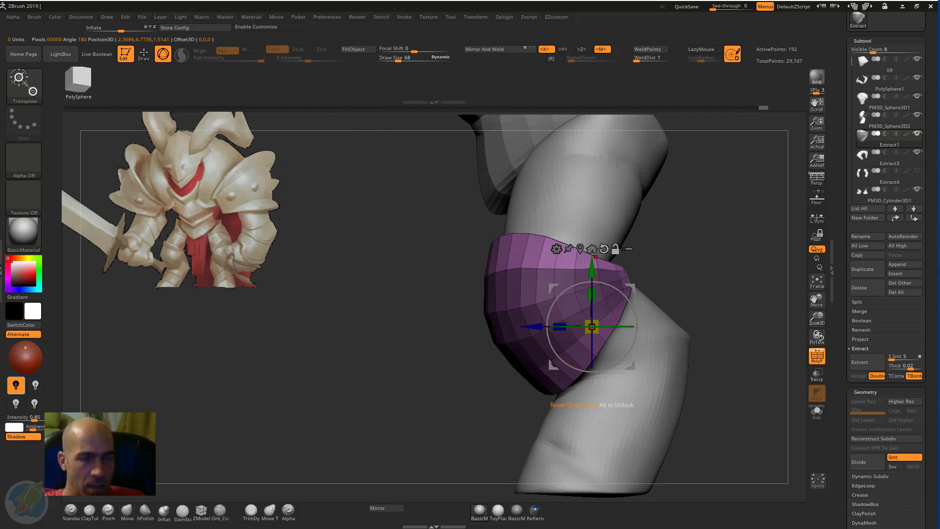
{"action": "left_click", "coordinate": [580, 248]}
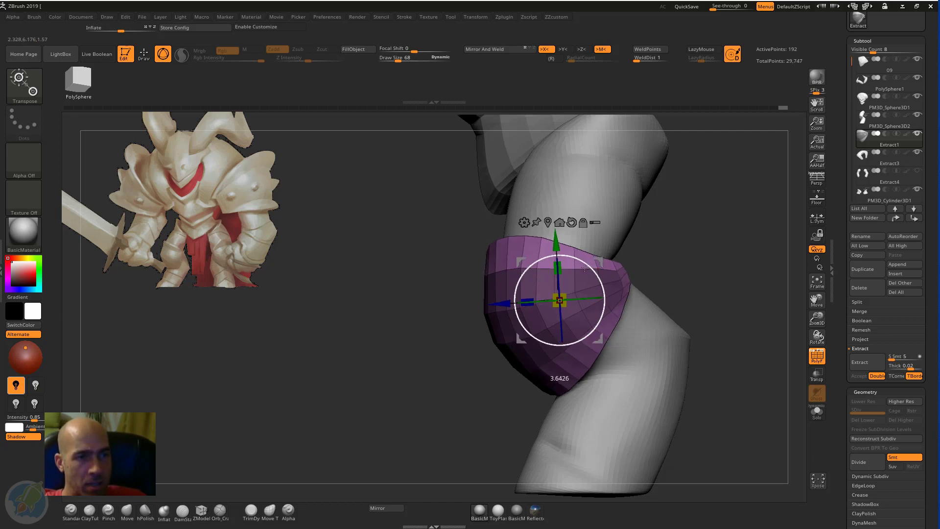
{"action": "left_click_drag", "start_coordinate": [598, 262], "coordinate": [579, 268]}
{"action": "mouse_move", "coordinate": [658, 245]}
{"action": "left_mouse_down"}
{"action": "mouse_move", "coordinate": [731, 227]}
{"action": "mouse_move", "coordinate": [664, 241]}
{"action": "left_mouse_up"}
Try to offset the unmasked border edges of the knee plates with the gizmo, and undo the change
{"action": "left_click_drag", "start_coordinate": [584, 267], "coordinate": [594, 263]}
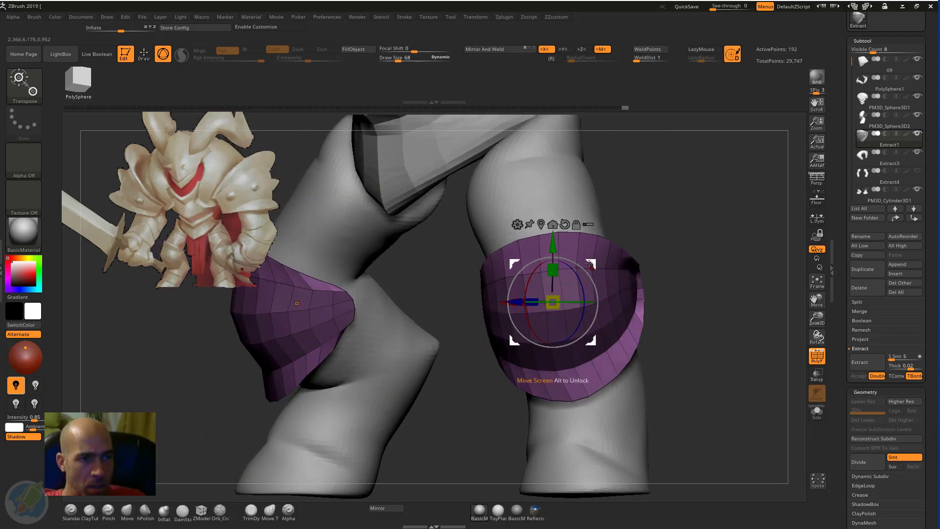
{"action": "left_click_drag", "start_coordinate": [593, 265], "coordinate": [585, 264]}
{"action": "mouse_move", "coordinate": [670, 232]}
{"action": "left_mouse_down"}
{"action": "mouse_move", "coordinate": [686, 224]}
{"action": "mouse_move", "coordinate": [660, 238]}
{"action": "mouse_move", "coordinate": [689, 240]}
{"action": "left_mouse_up"}
{"action": "key", "text": "ctrl"}
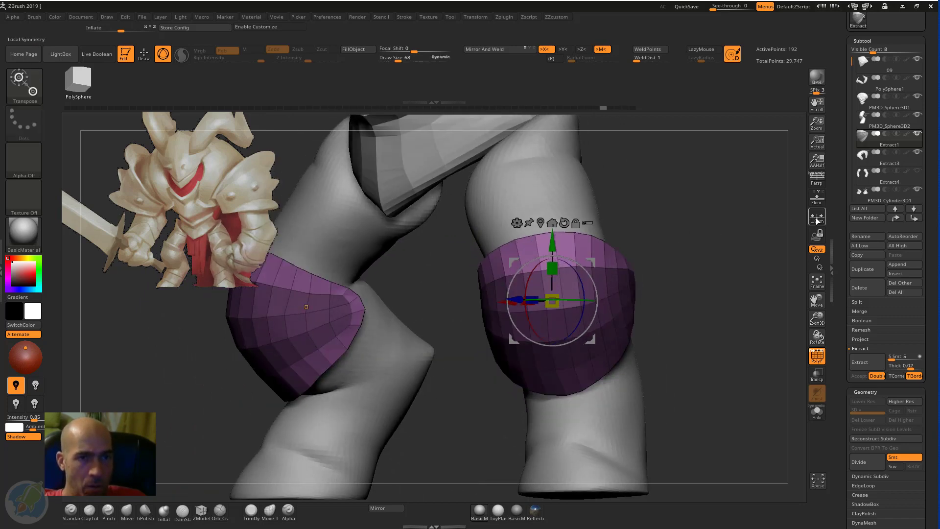
Turn on Local Symmetry and scale the unmasked border edges outward so both knee plates flare away from the legs
{"action": "left_click", "coordinate": [816, 219]}
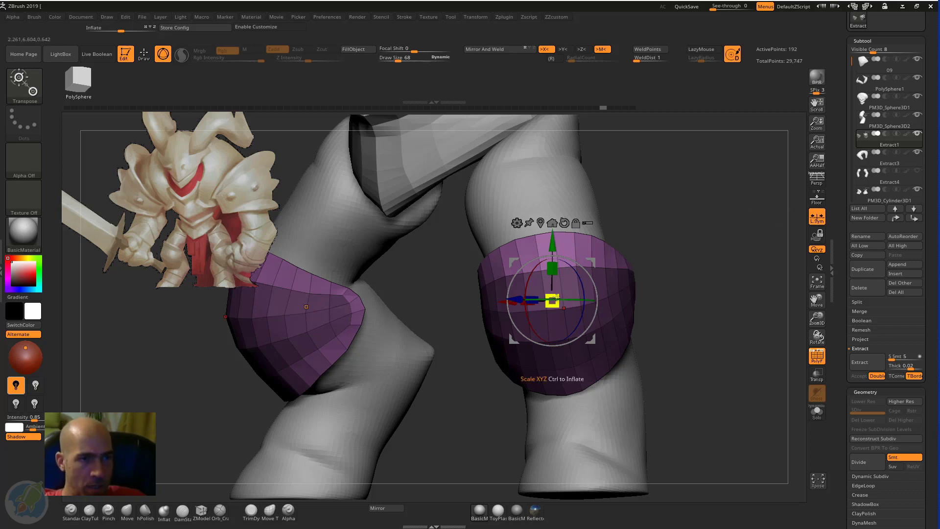
{"action": "left_click_drag", "start_coordinate": [555, 296], "coordinate": [563, 288]}
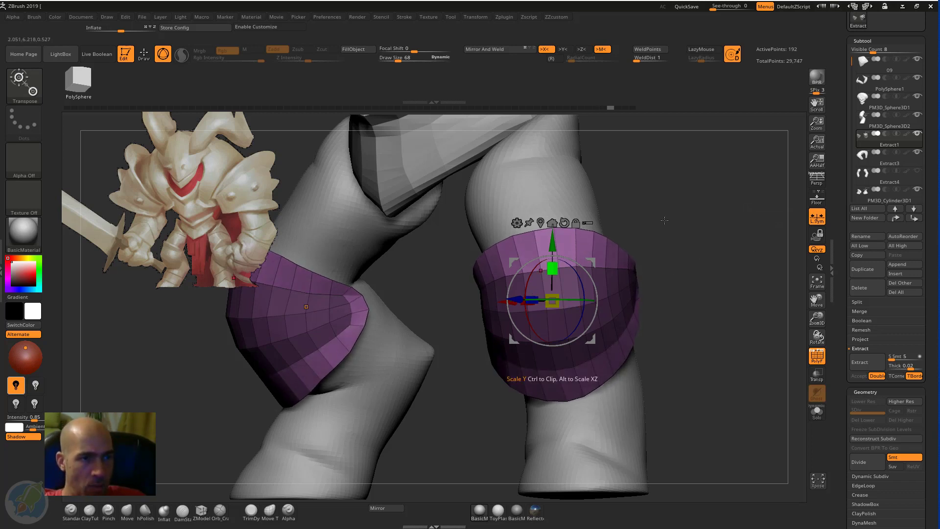
{"action": "left_click_drag", "start_coordinate": [664, 221], "coordinate": [682, 288]}
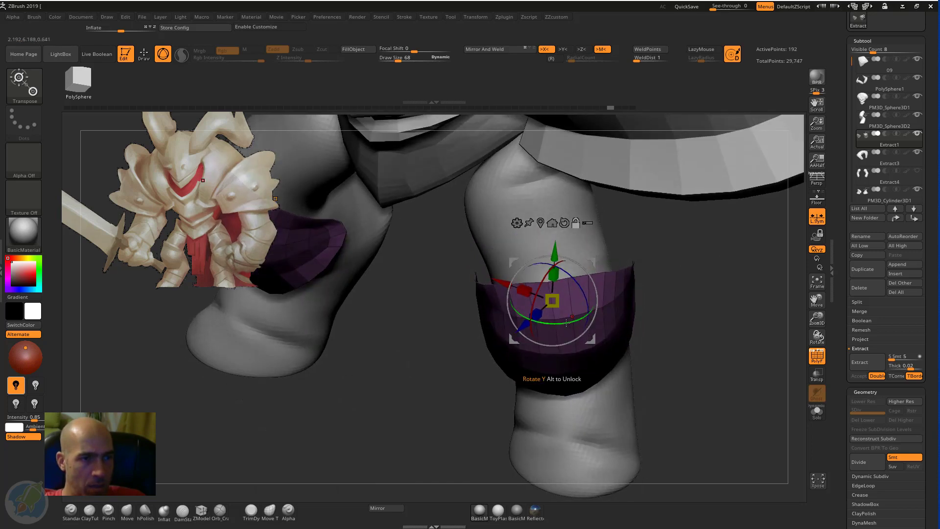
{"action": "left_click_drag", "start_coordinate": [566, 323], "coordinate": [506, 310]}
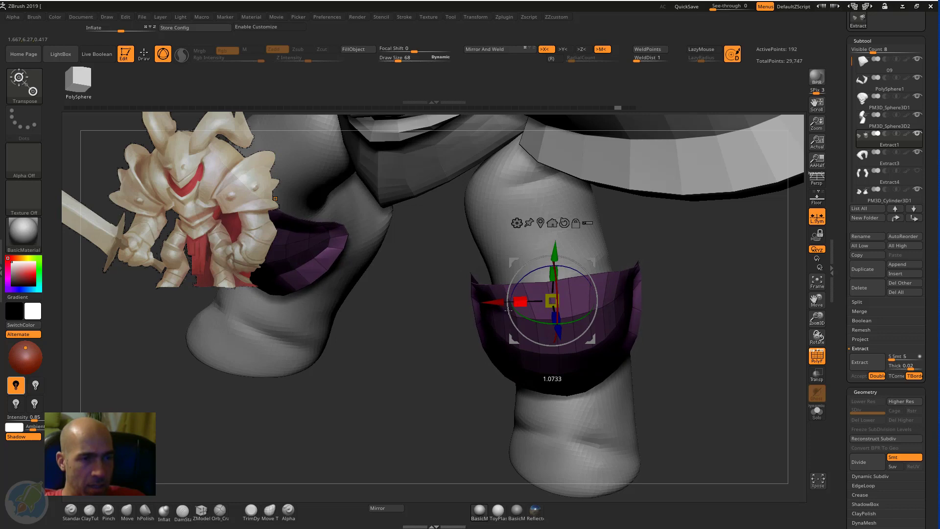
{"action": "mouse_move", "coordinate": [672, 338]}
{"action": "left_mouse_down"}
{"action": "mouse_move", "coordinate": [672, 279]}
{"action": "mouse_move", "coordinate": [718, 252]}
{"action": "mouse_move", "coordinate": [629, 277]}
{"action": "mouse_move", "coordinate": [623, 260]}
{"action": "mouse_move", "coordinate": [582, 267]}
{"action": "mouse_move", "coordinate": [617, 263]}
{"action": "mouse_move", "coordinate": [590, 270]}
{"action": "mouse_move", "coordinate": [651, 284]}
{"action": "mouse_move", "coordinate": [622, 331]}
{"action": "mouse_move", "coordinate": [583, 321]}
{"action": "mouse_move", "coordinate": [554, 327]}
{"action": "mouse_move", "coordinate": [539, 349]}
{"action": "mouse_move", "coordinate": [548, 346]}
{"action": "left_mouse_up"}
Leave the gizmo, clear the mask on the knee plates and activate the Move brush
{"action": "key", "text": "q"}
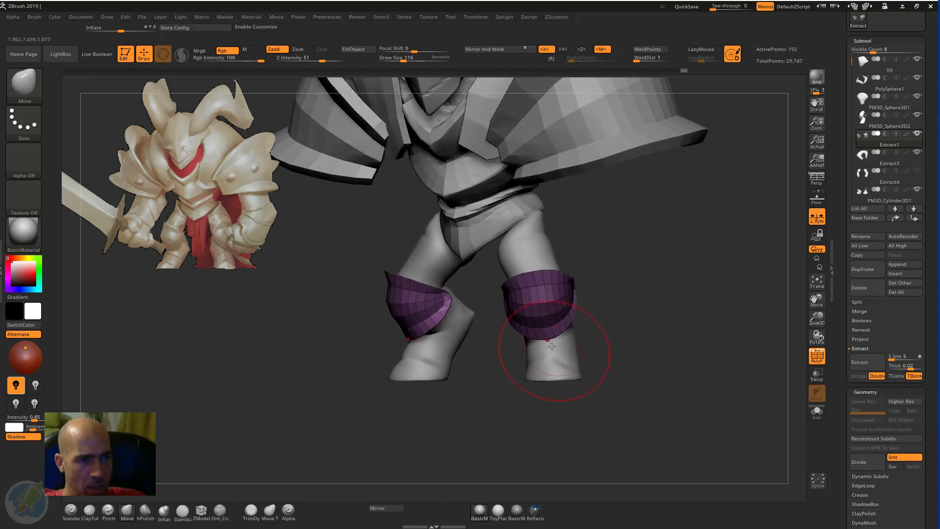
{"action": "left_click_drag", "start_coordinate": [614, 320], "coordinate": [566, 332]}
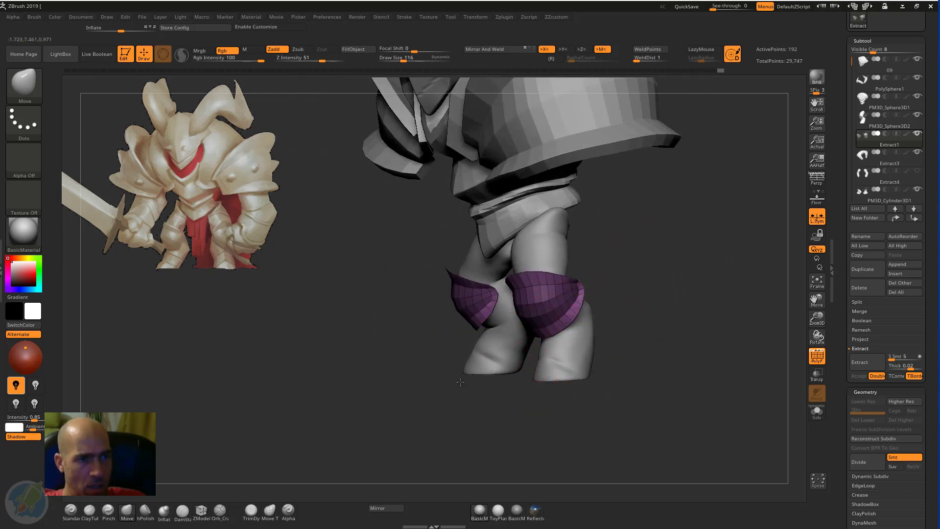
{"action": "left_click_drag", "start_coordinate": [460, 382], "coordinate": [570, 319]}
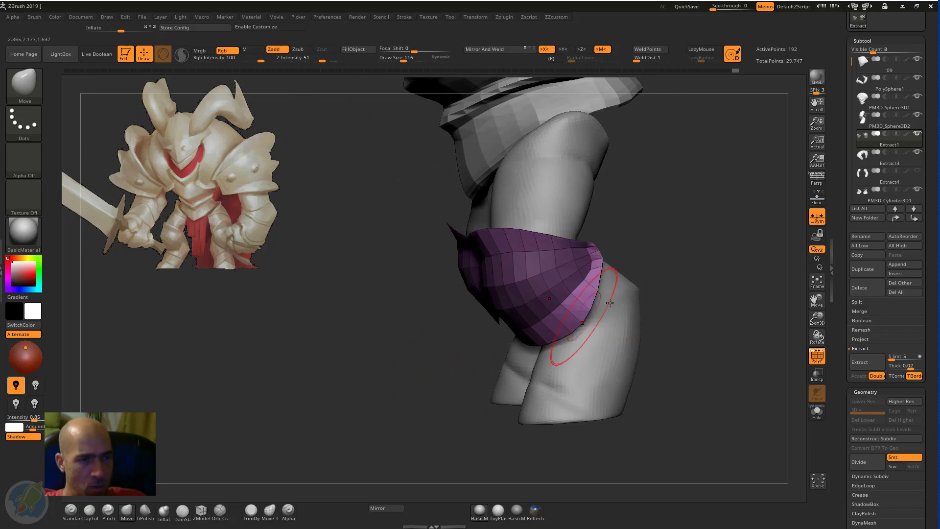
{"action": "left_click_drag", "start_coordinate": [556, 357], "coordinate": [533, 330]}
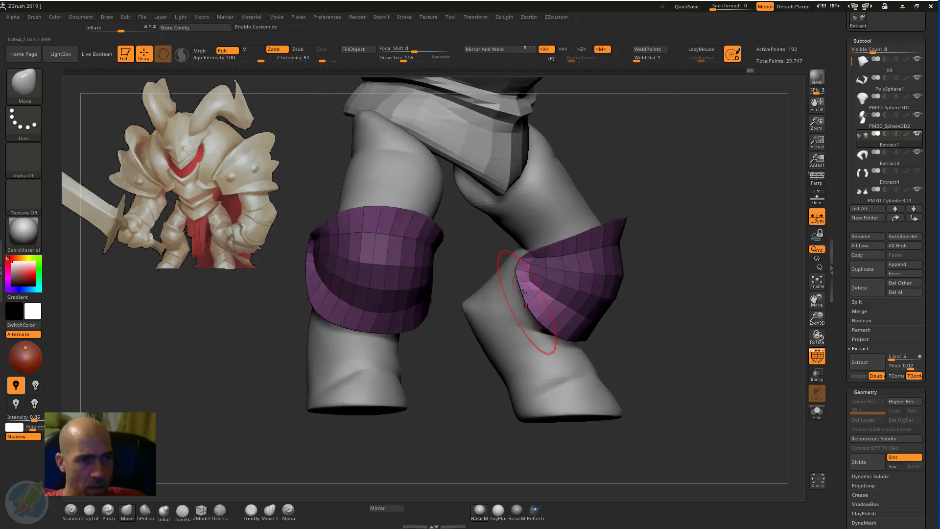
{"action": "mouse_move", "coordinate": [630, 239]}
{"action": "left_mouse_down"}
{"action": "mouse_move", "coordinate": [677, 224]}
{"action": "mouse_move", "coordinate": [591, 231]}
{"action": "left_mouse_up"}
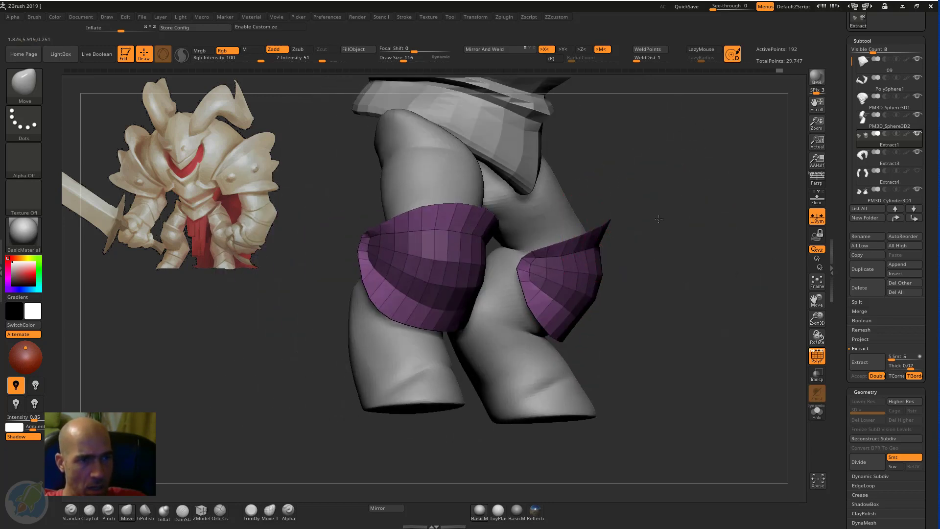
{"action": "left_click_drag", "start_coordinate": [658, 219], "coordinate": [634, 217]}
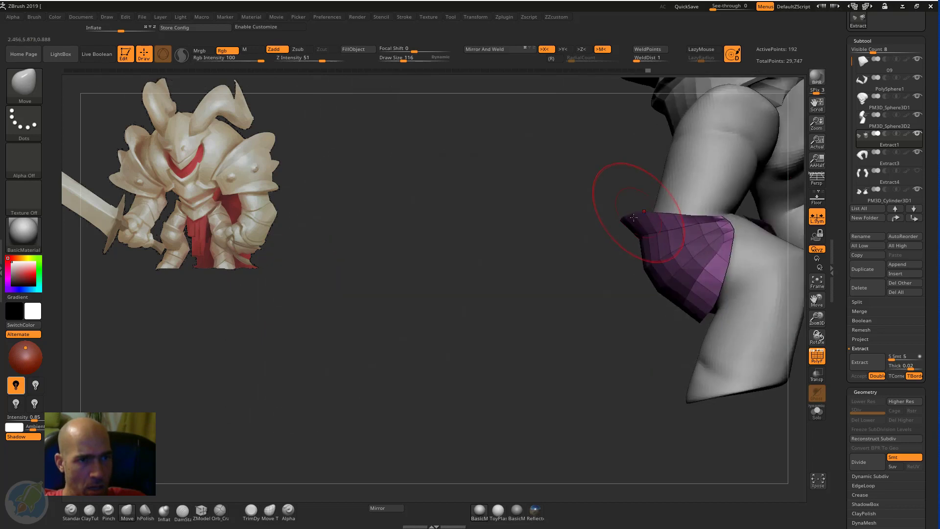
{"action": "mouse_move", "coordinate": [585, 267]}
{"action": "left_mouse_down"}
{"action": "mouse_move", "coordinate": [479, 315]}
{"action": "mouse_move", "coordinate": [637, 245]}
{"action": "mouse_move", "coordinate": [712, 227]}
{"action": "mouse_move", "coordinate": [712, 274]}
{"action": "mouse_move", "coordinate": [705, 278]}
{"action": "mouse_move", "coordinate": [714, 265]}
{"action": "mouse_move", "coordinate": [679, 263]}
{"action": "mouse_move", "coordinate": [707, 277]}
{"action": "left_mouse_up"}
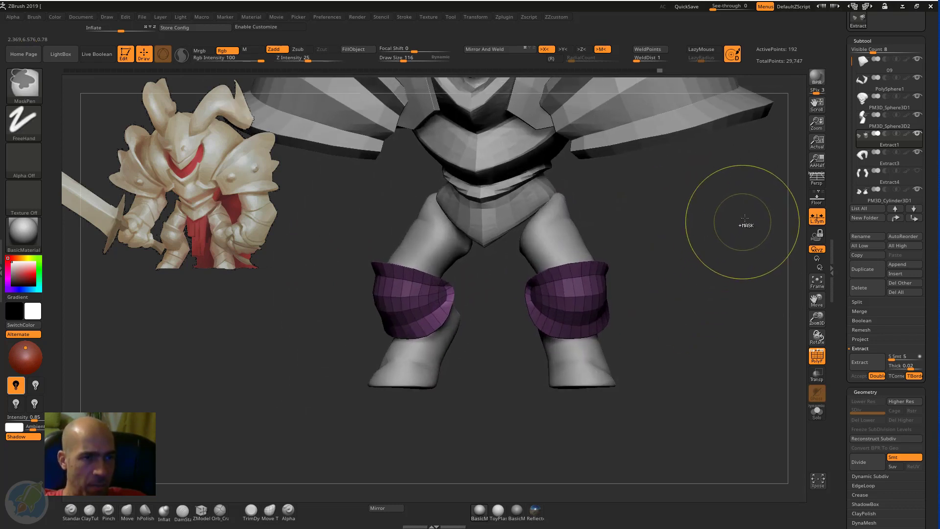
{"action": "key", "text": "b"}
{"action": "key", "text": "m"}
{"action": "key", "text": "v"}
{"action": "mouse_move", "coordinate": [649, 272]}
{"action": "left_mouse_down"}
{"action": "mouse_move", "coordinate": [543, 293]}
{"action": "mouse_move", "coordinate": [553, 309]}
{"action": "left_mouse_up"}
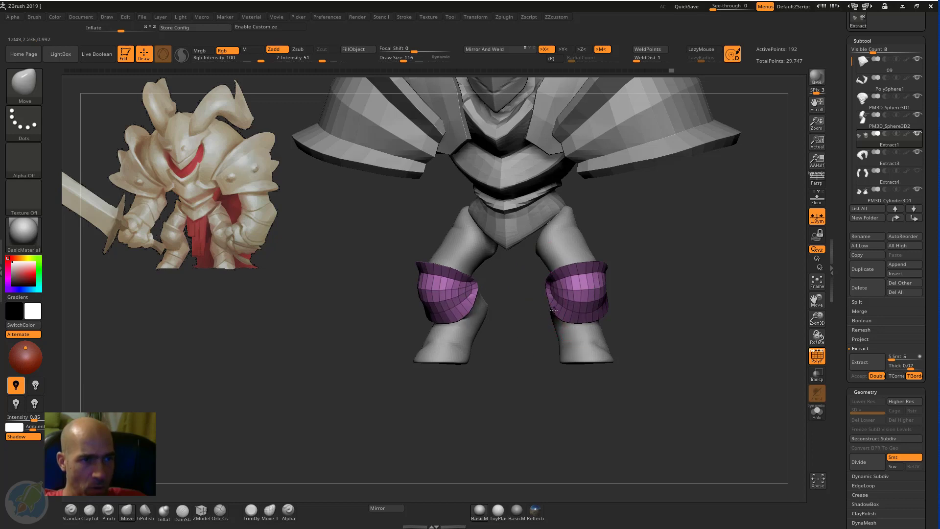
Nudge the inner sides and fronts of both knee plates with the Move brush to fit them closer to the legs
{"action": "left_click_drag", "start_coordinate": [466, 303], "coordinate": [458, 300]}
{"action": "mouse_move", "coordinate": [685, 278]}
{"action": "left_mouse_down"}
{"action": "mouse_move", "coordinate": [621, 281]}
{"action": "mouse_move", "coordinate": [608, 309]}
{"action": "left_mouse_up"}
{"action": "left_click_drag", "start_coordinate": [556, 291], "coordinate": [558, 278]}
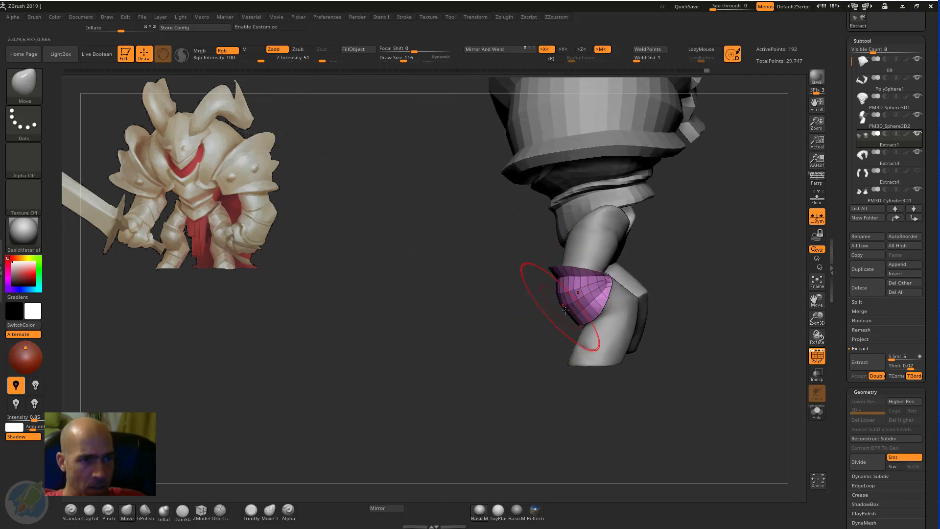
{"action": "left_click_drag", "start_coordinate": [562, 333], "coordinate": [613, 327]}
{"action": "left_click_drag", "start_coordinate": [477, 304], "coordinate": [472, 304]}
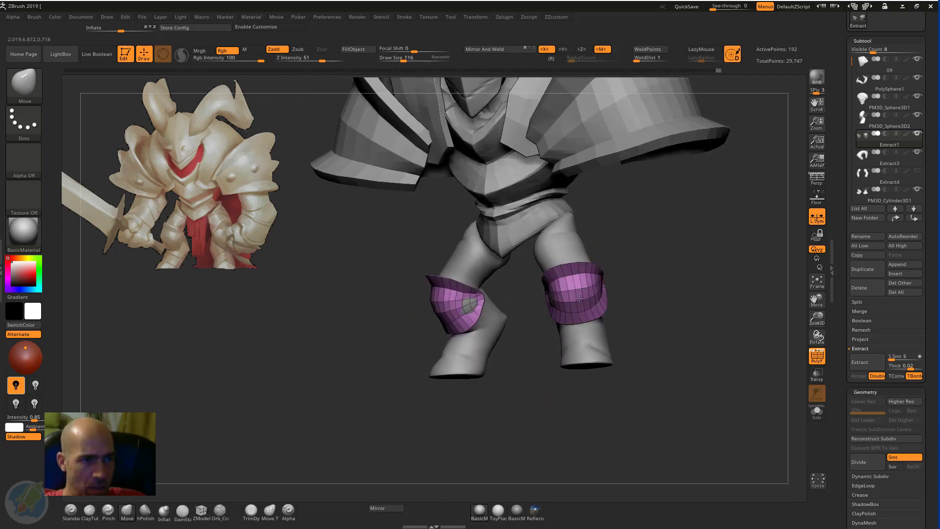
{"action": "left_click_drag", "start_coordinate": [636, 272], "coordinate": [666, 277]}
{"action": "left_click_drag", "start_coordinate": [465, 308], "coordinate": [457, 306]}
{"action": "right_click_drag", "start_coordinate": [451, 308], "coordinate": [485, 335]}
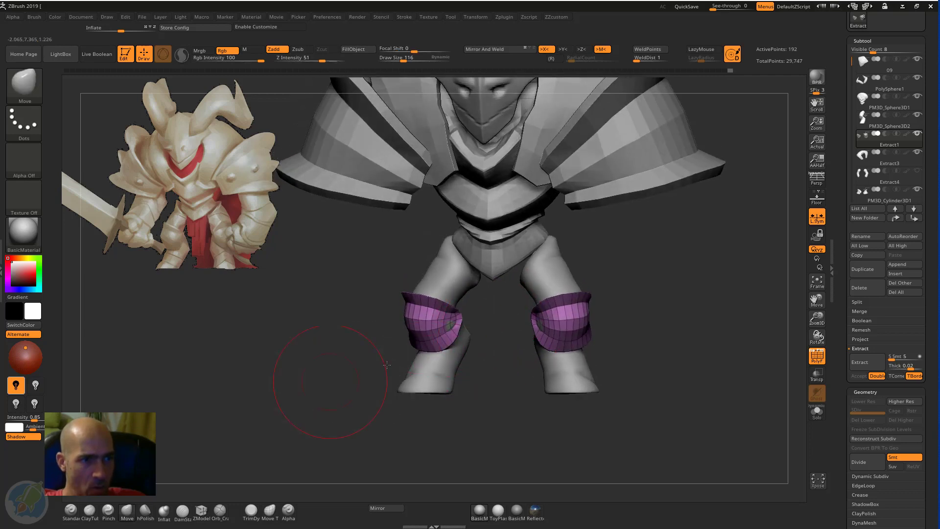
Move the inner side of the knee plates to cover the spot where the leg pokes through
{"action": "right_click_drag", "start_coordinate": [332, 384], "coordinate": [417, 343], "text": "alt"}
{"action": "right_click_drag", "start_coordinate": [458, 305], "coordinate": [514, 308]}
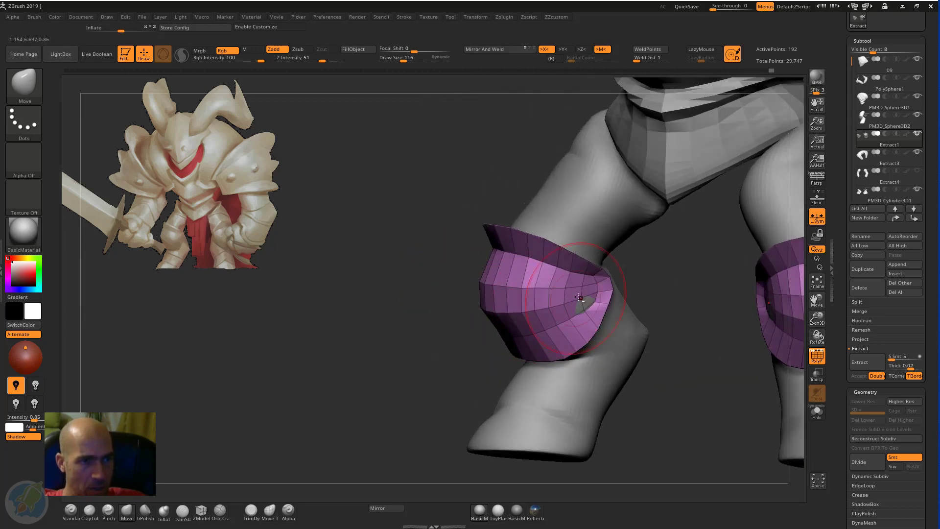
{"action": "left_click_drag", "start_coordinate": [580, 297], "coordinate": [585, 298]}
{"action": "mouse_move", "coordinate": [684, 315]}
{"action": "right_mouse_down", "text": "ctrl"}
{"action": "mouse_move", "coordinate": [623, 308]}
{"action": "mouse_move", "coordinate": [680, 316]}
{"action": "right_mouse_up", "text": "ctrl"}
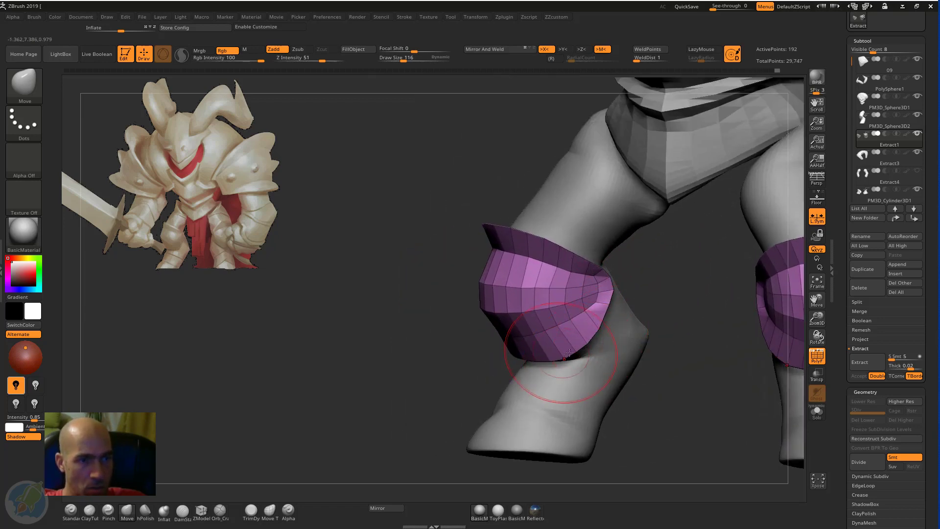
Examine how the knee plates and their flared borders fit the legs from behind, the inner side and below
{"action": "right_click_drag", "start_coordinate": [462, 378], "coordinate": [496, 335]}
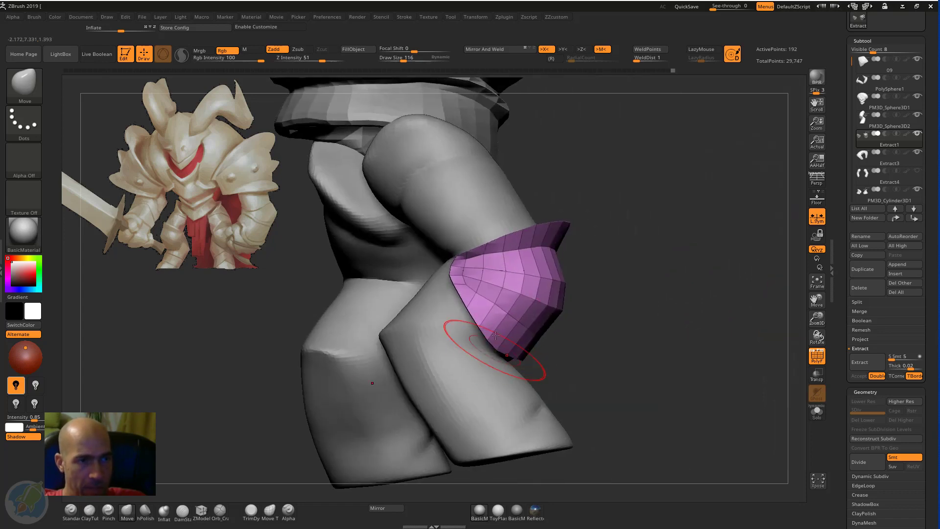
{"action": "mouse_move", "coordinate": [653, 277]}
{"action": "right_mouse_down"}
{"action": "mouse_move", "coordinate": [609, 273]}
{"action": "mouse_move", "coordinate": [578, 292]}
{"action": "mouse_move", "coordinate": [606, 275]}
{"action": "mouse_move", "coordinate": [646, 289]}
{"action": "right_mouse_up"}
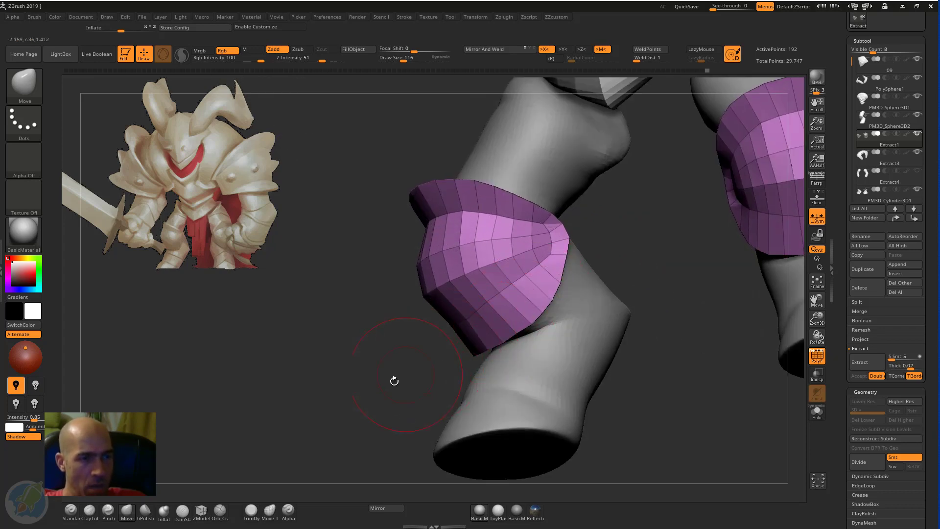
{"action": "right_click_drag", "start_coordinate": [392, 380], "coordinate": [508, 347]}
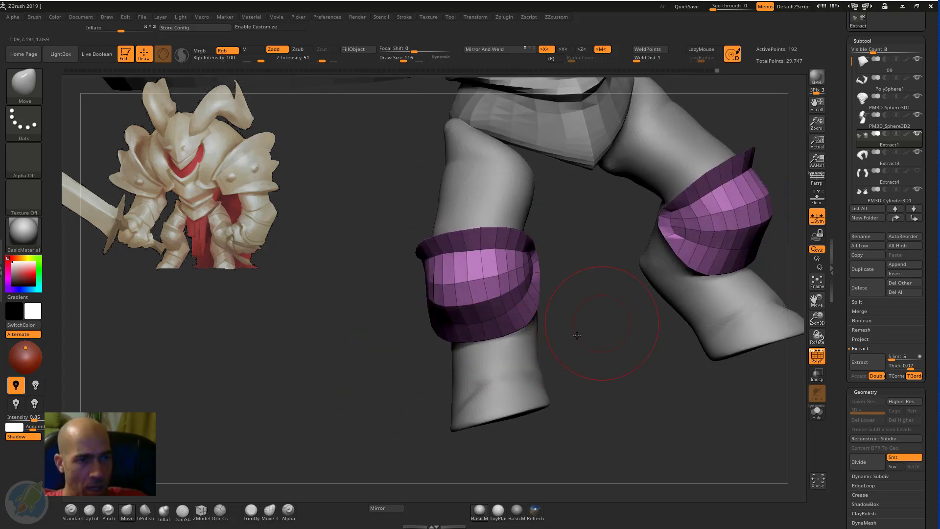
{"action": "right_click_drag", "start_coordinate": [594, 325], "coordinate": [517, 305]}
{"action": "right_click_drag", "start_coordinate": [380, 379], "coordinate": [522, 301], "text": "ctrl"}
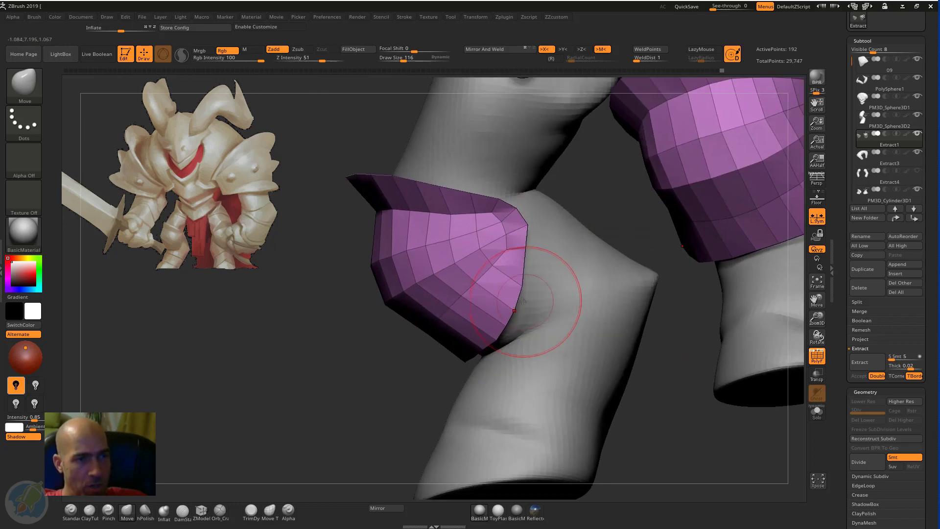
{"action": "right_click_drag", "start_coordinate": [519, 260], "coordinate": [513, 243], "text": "ctrl"}
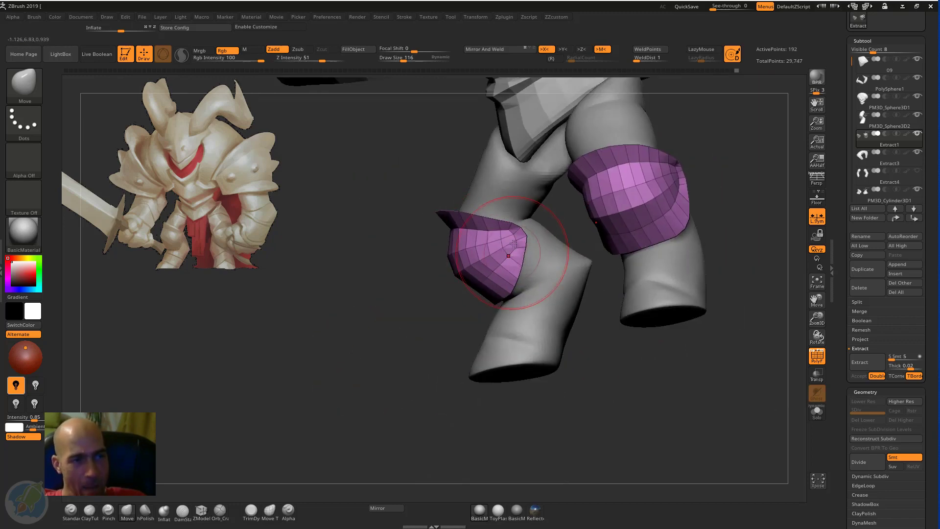
{"action": "right_click_drag", "start_coordinate": [355, 315], "coordinate": [517, 295], "text": "ctrl"}
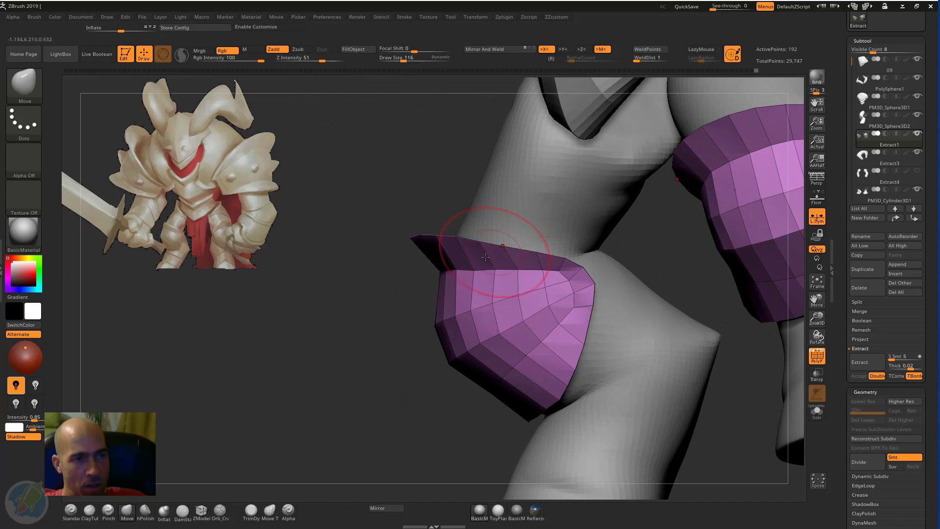
Adjust the lower side border of the knee plates with Move strokes and undo the last stroke
{"action": "right_click_drag", "start_coordinate": [485, 257], "coordinate": [504, 255]}
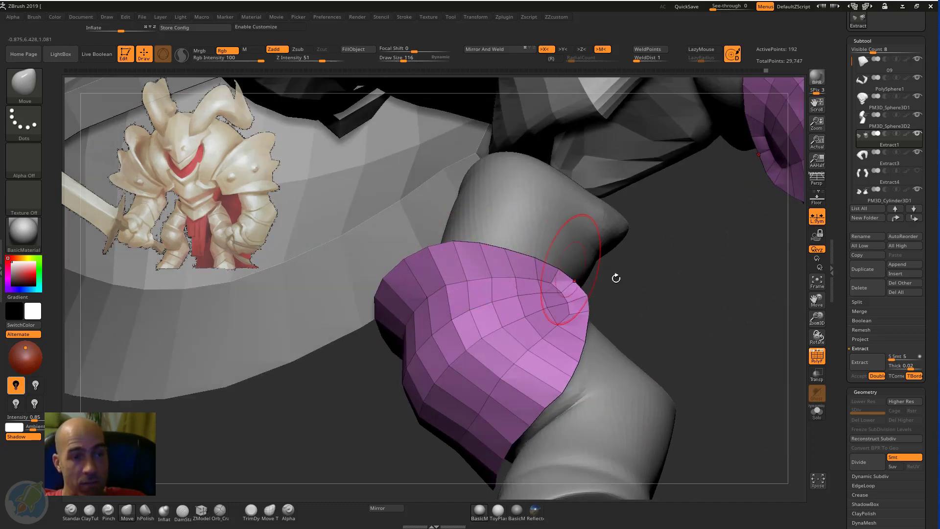
{"action": "mouse_move", "coordinate": [615, 275]}
{"action": "right_mouse_down", "text": "ctrl"}
{"action": "mouse_move", "coordinate": [629, 325]}
{"action": "mouse_move", "coordinate": [634, 313]}
{"action": "right_mouse_up", "text": "ctrl"}
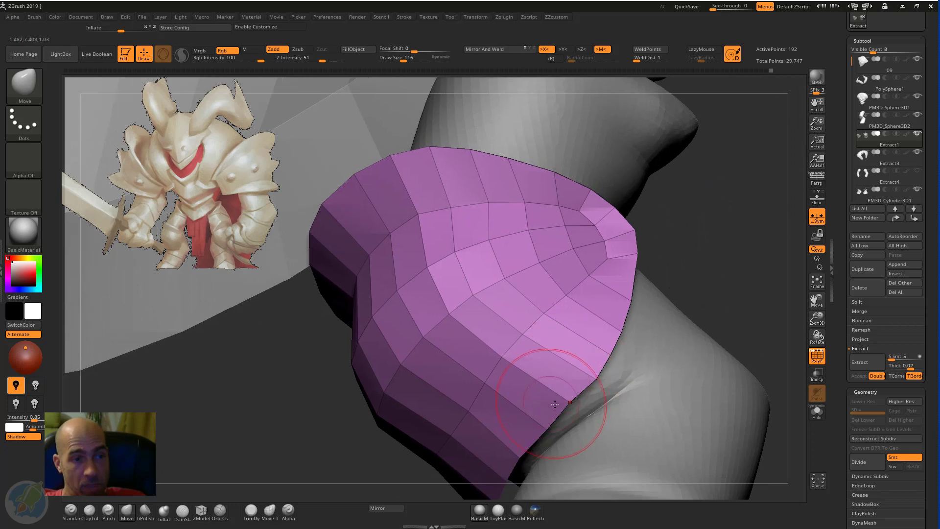
{"action": "left_click_drag", "start_coordinate": [550, 403], "coordinate": [557, 407]}
{"action": "left_click_drag", "start_coordinate": [519, 442], "coordinate": [528, 443]}
{"action": "key", "text": "ctrl+z"}
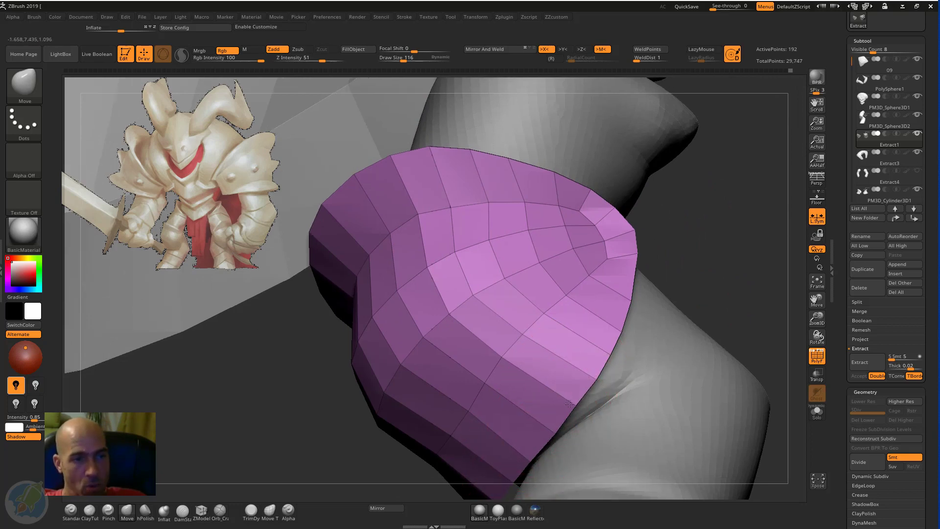
Save the project and pull the inner side of the knee plates clear of the leg poking through
{"action": "right_click_drag", "start_coordinate": [685, 238], "coordinate": [631, 309]}
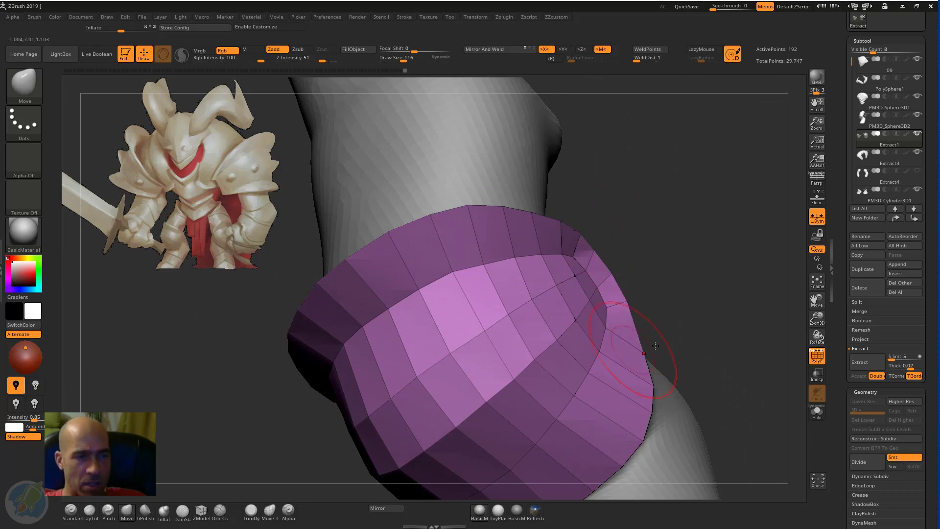
{"action": "key", "text": "ctrl+s"}
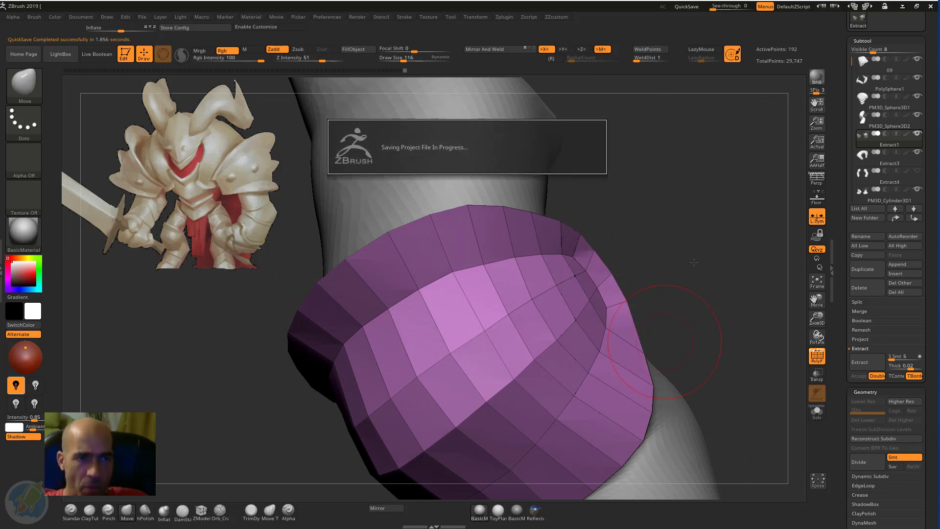
{"action": "mouse_move", "coordinate": [665, 342]}
{"action": "right_mouse_down", "text": "ctrl"}
{"action": "mouse_move", "coordinate": [690, 294]}
{"action": "mouse_move", "coordinate": [695, 381]}
{"action": "mouse_move", "coordinate": [652, 336]}
{"action": "right_mouse_up", "text": "ctrl"}
{"action": "left_click_drag", "start_coordinate": [643, 338], "coordinate": [631, 366]}
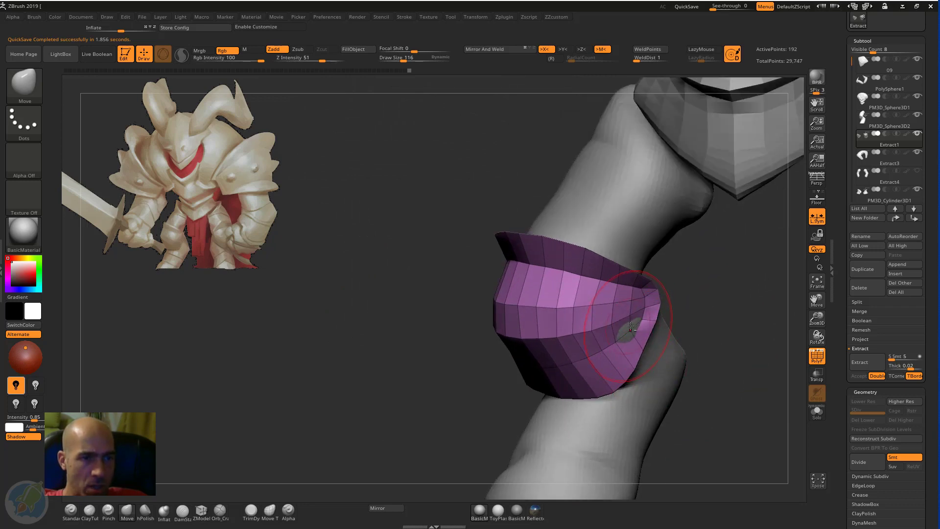
{"action": "left_click_drag", "start_coordinate": [630, 327], "coordinate": [637, 313], "text": "alt"}
Reshape the narrow border at the inner corner of the knee plates with the Move brush and smooth it
{"action": "mouse_move", "coordinate": [710, 291]}
{"action": "right_mouse_down"}
{"action": "mouse_move", "coordinate": [718, 288]}
{"action": "mouse_move", "coordinate": [777, 355]}
{"action": "right_mouse_up"}
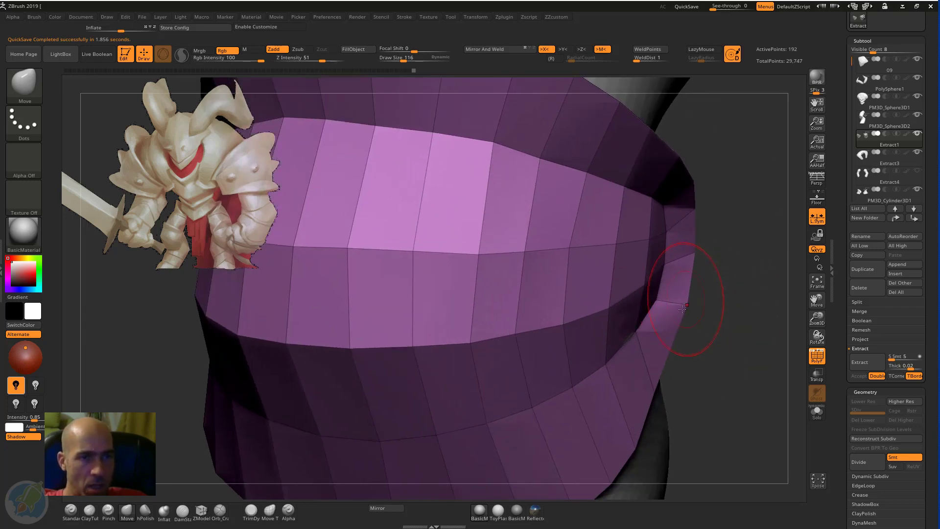
{"action": "left_click_drag", "start_coordinate": [682, 309], "coordinate": [695, 247]}
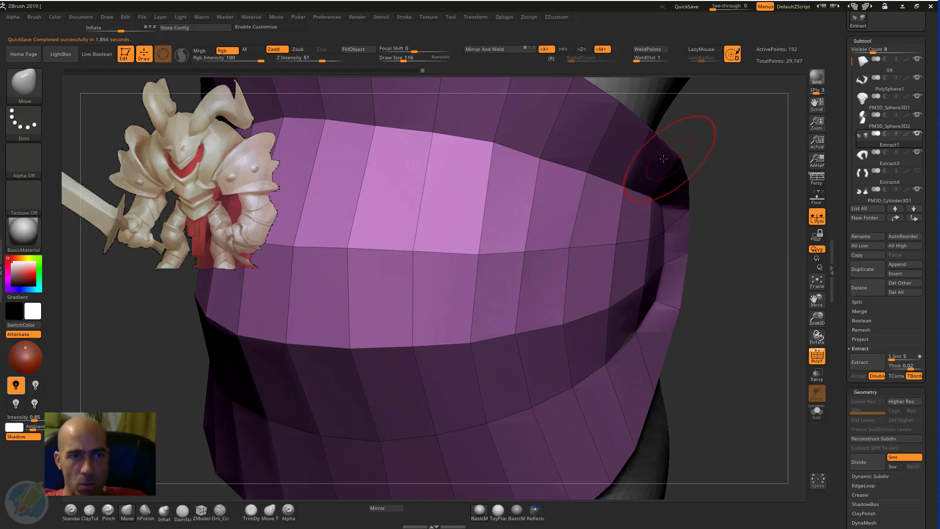
{"action": "left_click_drag", "start_coordinate": [674, 172], "coordinate": [676, 201]}
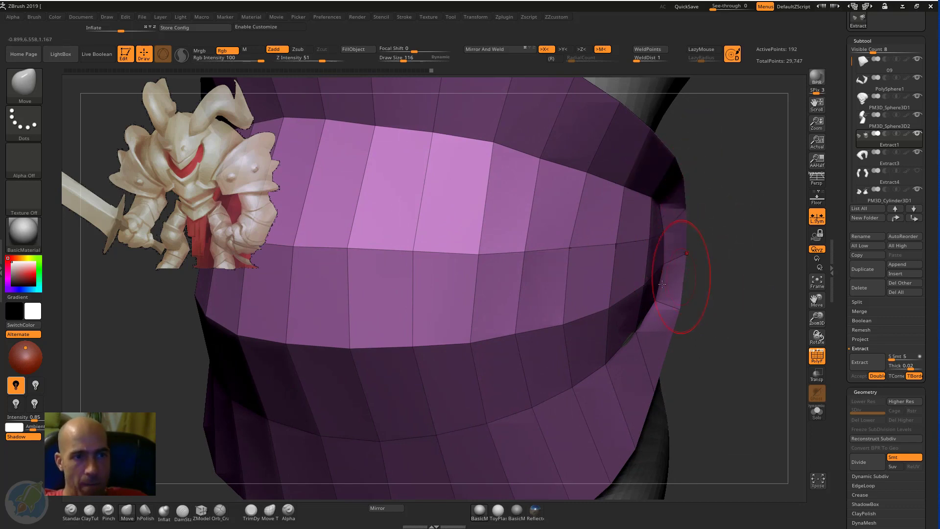
{"action": "left_click_drag", "start_coordinate": [662, 284], "coordinate": [646, 241], "text": "shift"}
{"action": "mouse_move", "coordinate": [728, 300]}
{"action": "left_mouse_down", "text": "alt"}
{"action": "mouse_move", "coordinate": [701, 275]}
{"action": "mouse_move", "coordinate": [685, 310]}
{"action": "left_mouse_up", "text": "alt"}
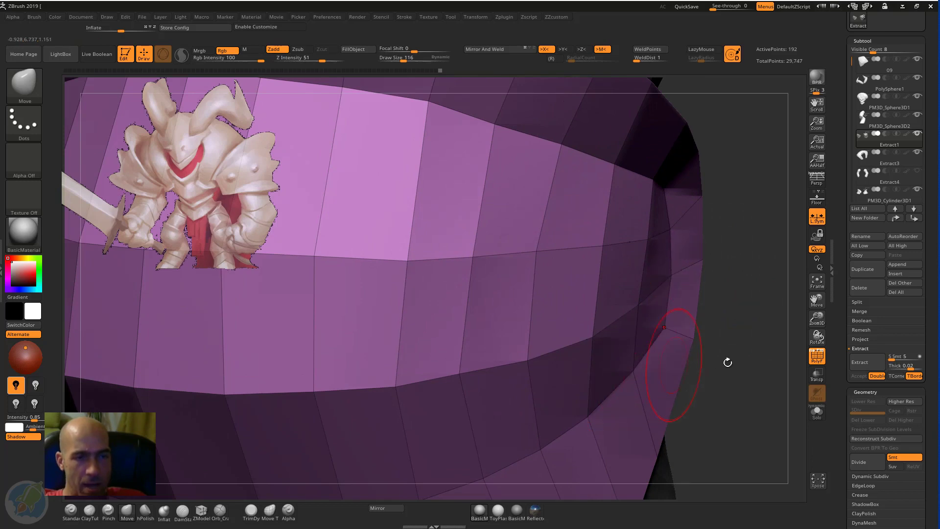
{"action": "left_click_drag", "start_coordinate": [727, 363], "coordinate": [660, 325], "text": "alt"}
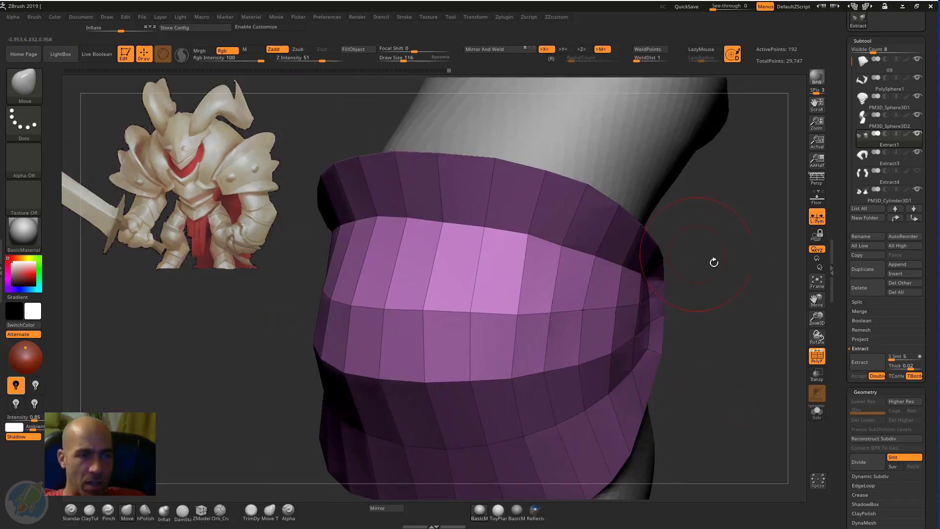
Shift the border vertices around the upper side corner of the knee plates to even out the edge flow
{"action": "left_click_drag", "start_coordinate": [714, 262], "coordinate": [590, 320], "text": "alt"}
{"action": "left_click_drag", "start_coordinate": [693, 314], "coordinate": [632, 300]}
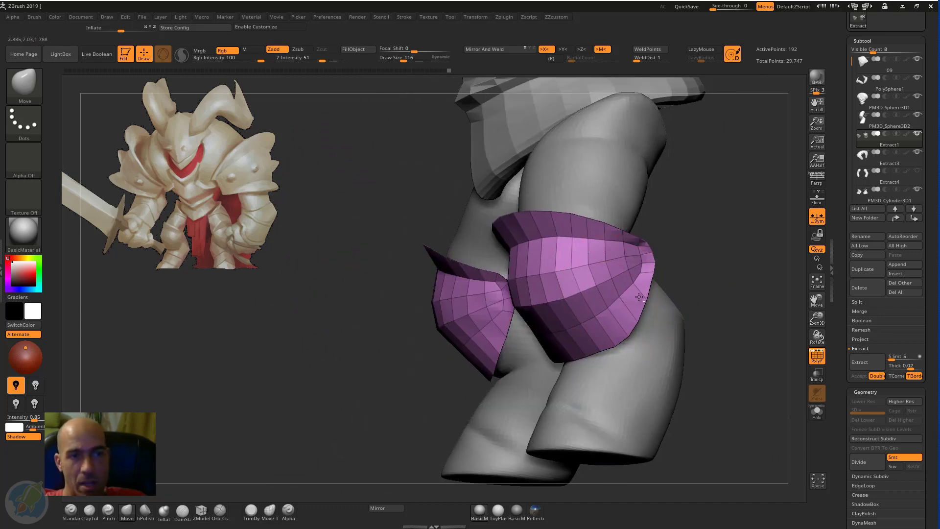
{"action": "left_click_drag", "start_coordinate": [644, 247], "coordinate": [629, 233]}
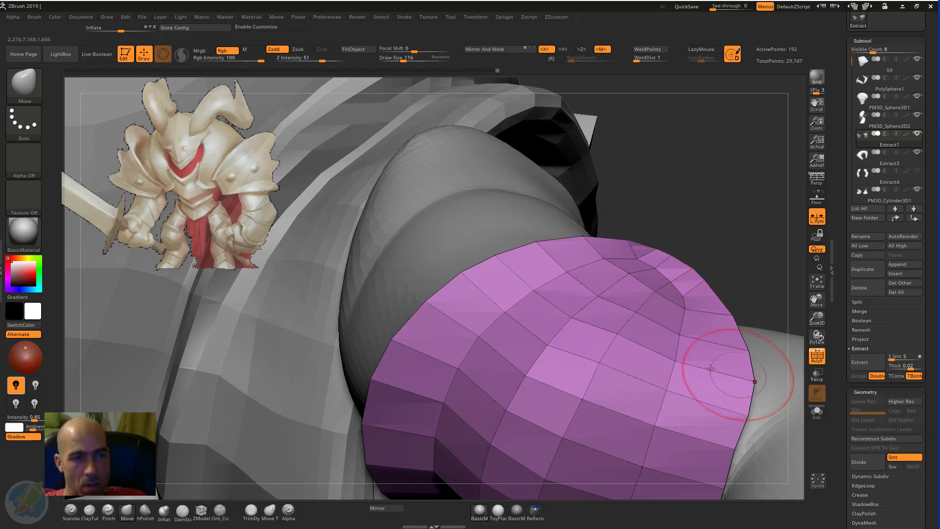
{"action": "left_click_drag", "start_coordinate": [733, 231], "coordinate": [683, 285], "text": "alt"}
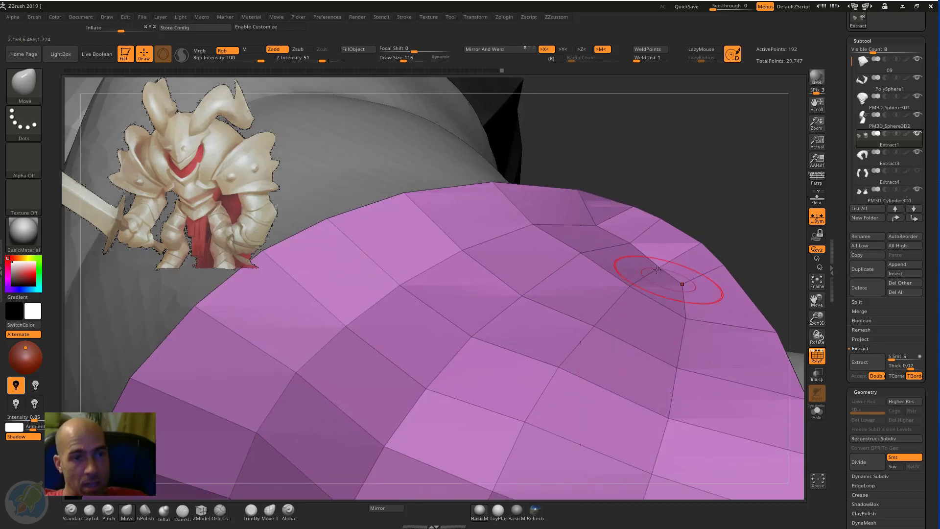
{"action": "left_click_drag", "start_coordinate": [593, 225], "coordinate": [597, 228]}
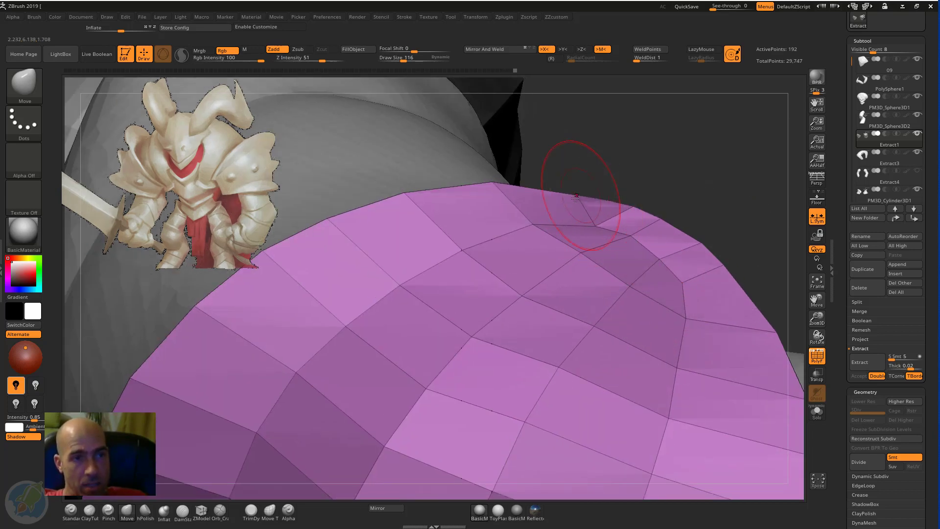
{"action": "left_click_drag", "start_coordinate": [581, 191], "coordinate": [582, 198]}
{"action": "right_click_drag", "start_coordinate": [619, 202], "coordinate": [648, 202]}
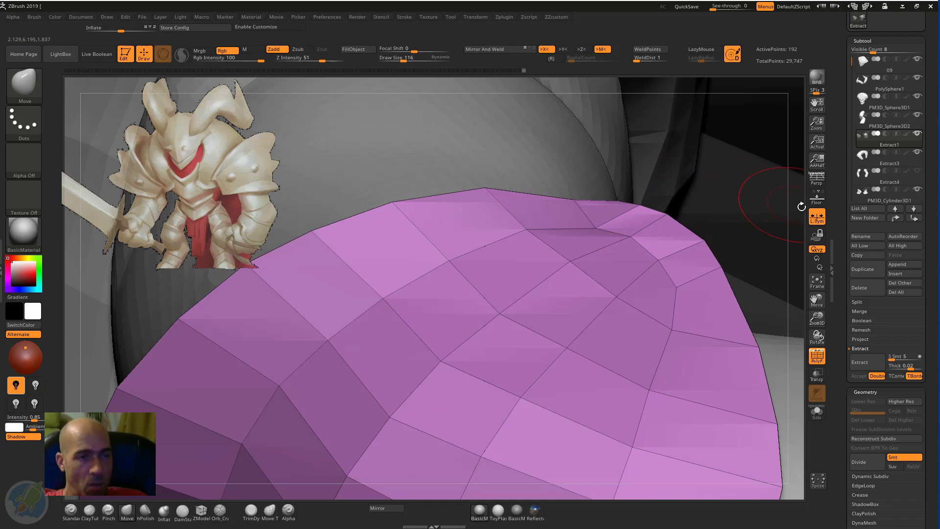
{"action": "right_click_drag", "start_coordinate": [358, 188], "coordinate": [421, 205], "text": "ctrl"}
Unhide the Extract4 arm pieces and display the whole character in perspective without the PolyFrame overlay
{"action": "right_click_drag", "start_coordinate": [491, 420], "coordinate": [558, 323]}
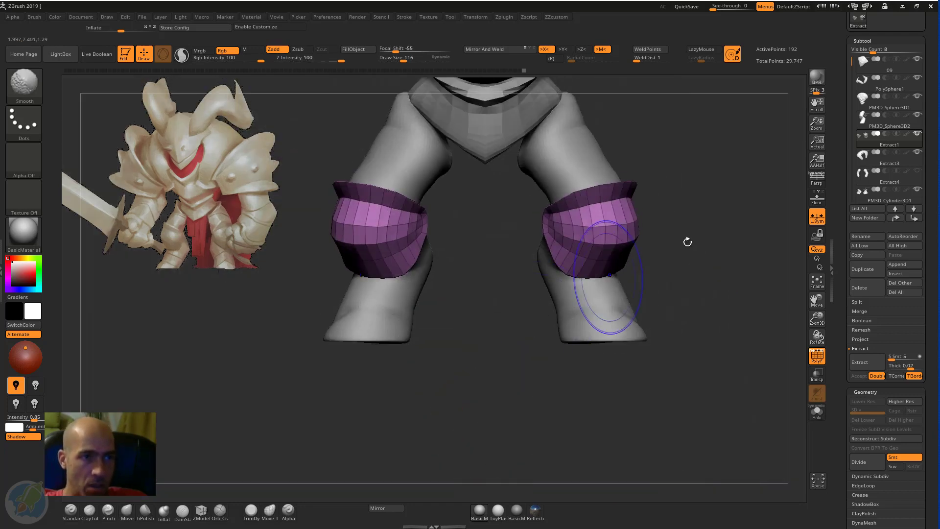
{"action": "mouse_move", "coordinate": [685, 241]}
{"action": "right_mouse_down", "text": "ctrl"}
{"action": "mouse_move", "coordinate": [725, 205]}
{"action": "mouse_move", "coordinate": [675, 341]}
{"action": "mouse_move", "coordinate": [793, 289]}
{"action": "right_mouse_up", "text": "ctrl"}
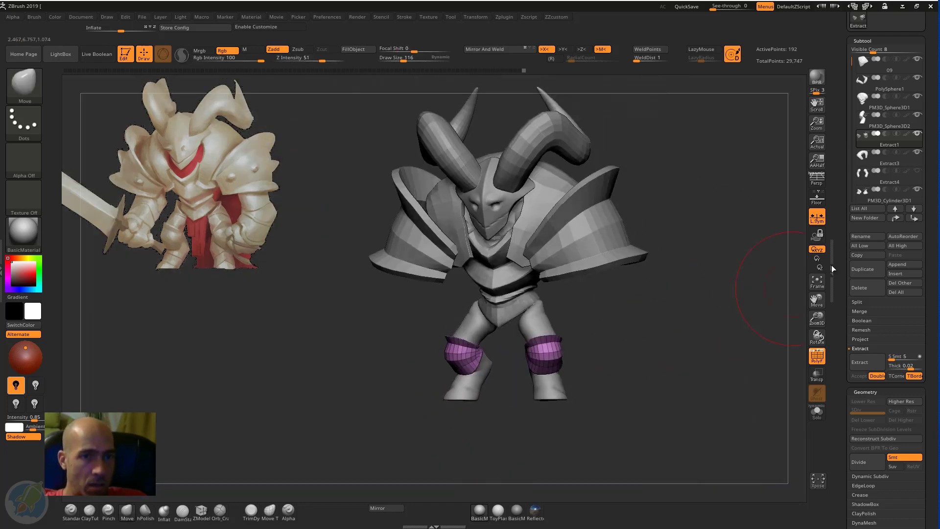
{"action": "left_click", "coordinate": [918, 171]}
{"action": "mouse_move", "coordinate": [732, 262]}
{"action": "right_mouse_down"}
{"action": "mouse_move", "coordinate": [685, 259]}
{"action": "mouse_move", "coordinate": [754, 245]}
{"action": "mouse_move", "coordinate": [695, 267]}
{"action": "mouse_move", "coordinate": [642, 262]}
{"action": "mouse_move", "coordinate": [650, 271]}
{"action": "mouse_move", "coordinate": [706, 257]}
{"action": "right_mouse_up"}
{"action": "left_click", "coordinate": [817, 356]}
{"action": "left_click", "coordinate": [817, 179]}
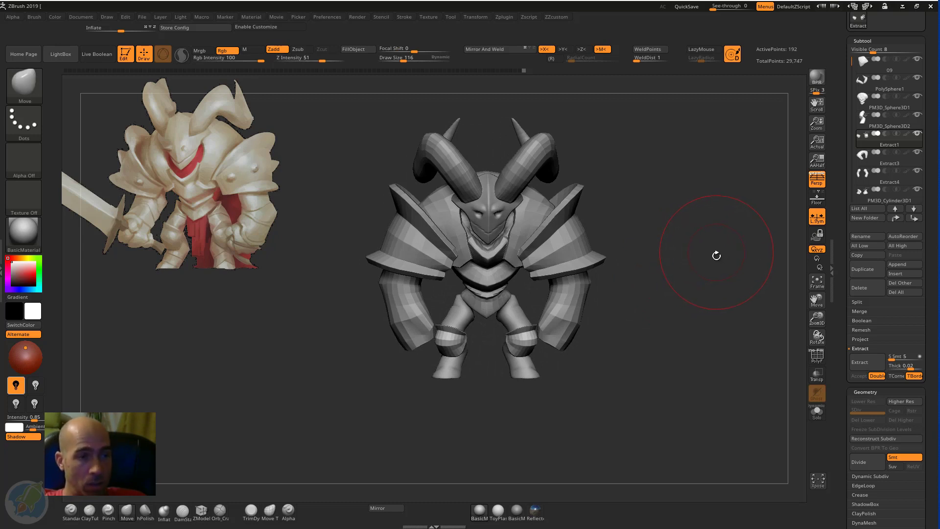
{"action": "mouse_move", "coordinate": [709, 270]}
{"action": "right_mouse_down"}
{"action": "mouse_move", "coordinate": [696, 270]}
{"action": "mouse_move", "coordinate": [704, 278]}
{"action": "right_mouse_up"}
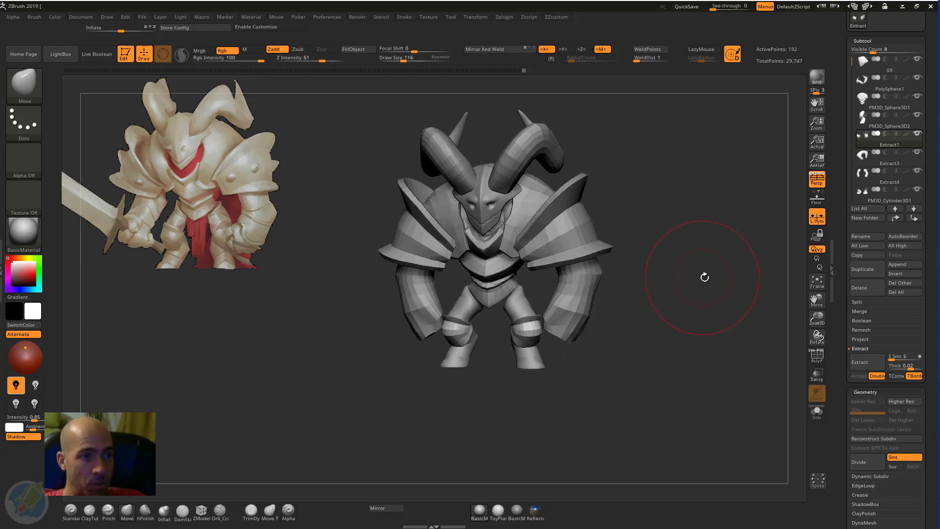